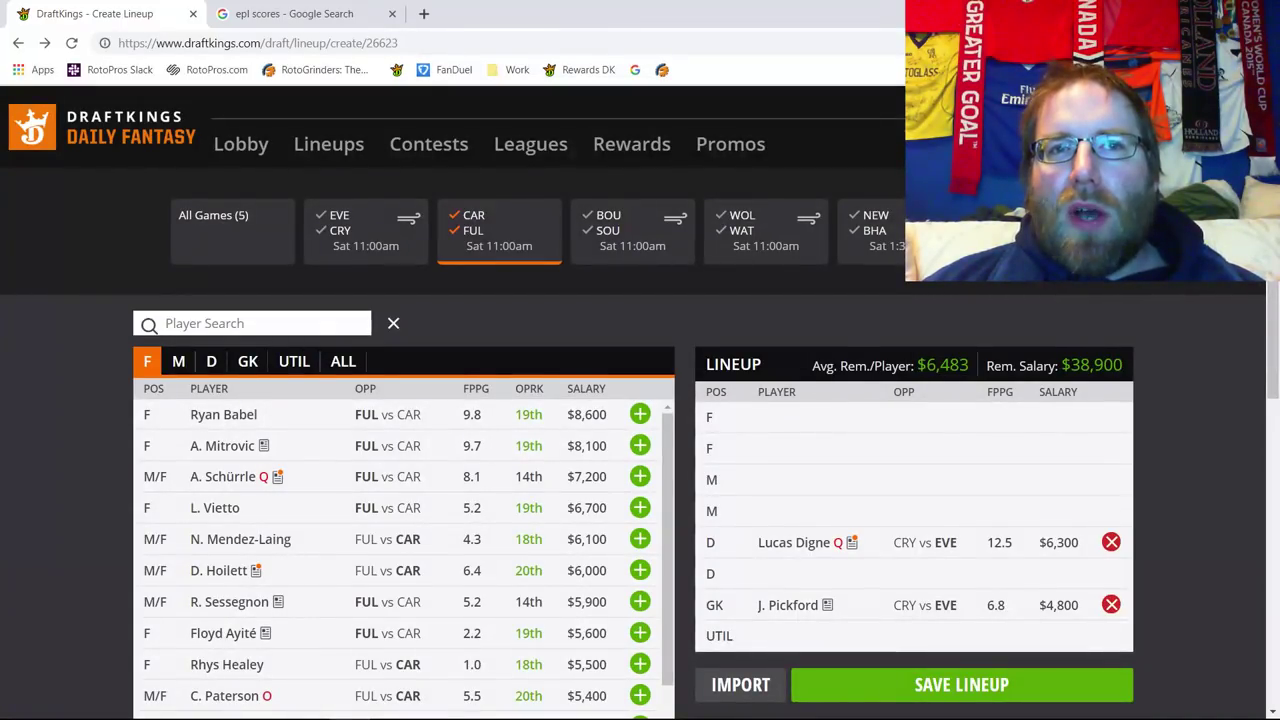
Limit the player pool to Cardiff and review its goalkeepers, defenders and midfielders
left_click(470, 232)
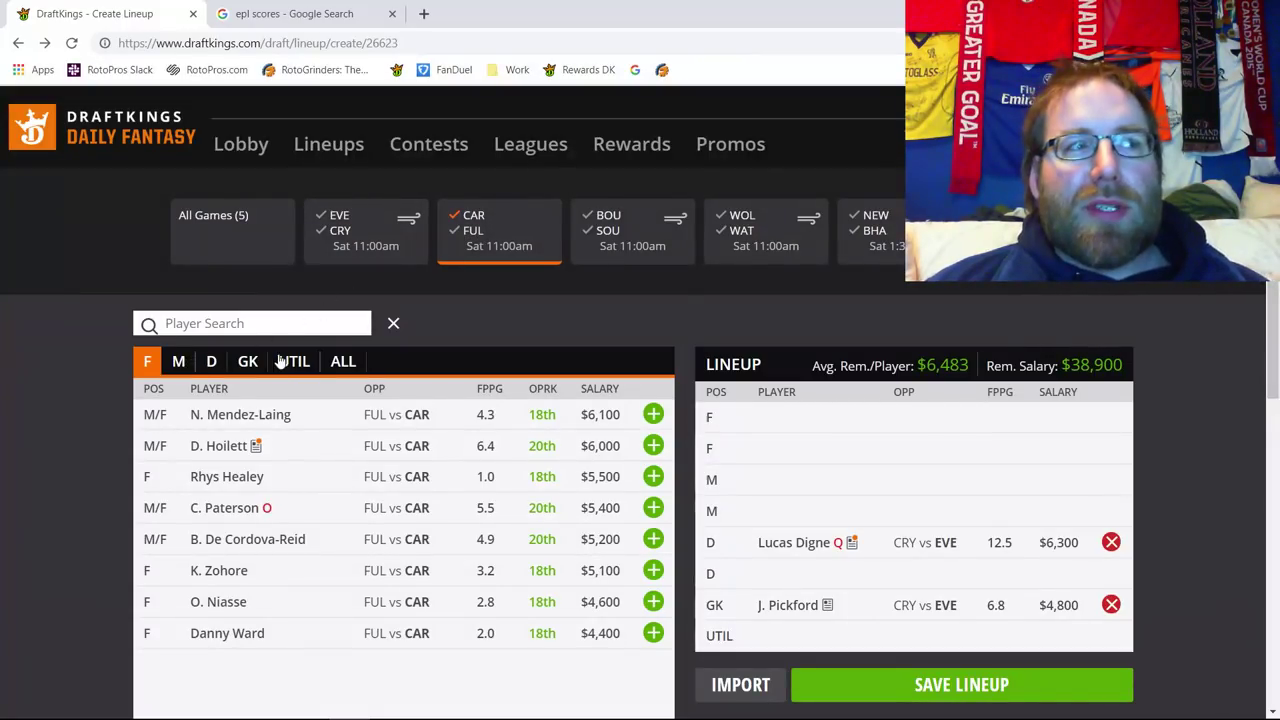
left_click(247, 361)
left_click(212, 361)
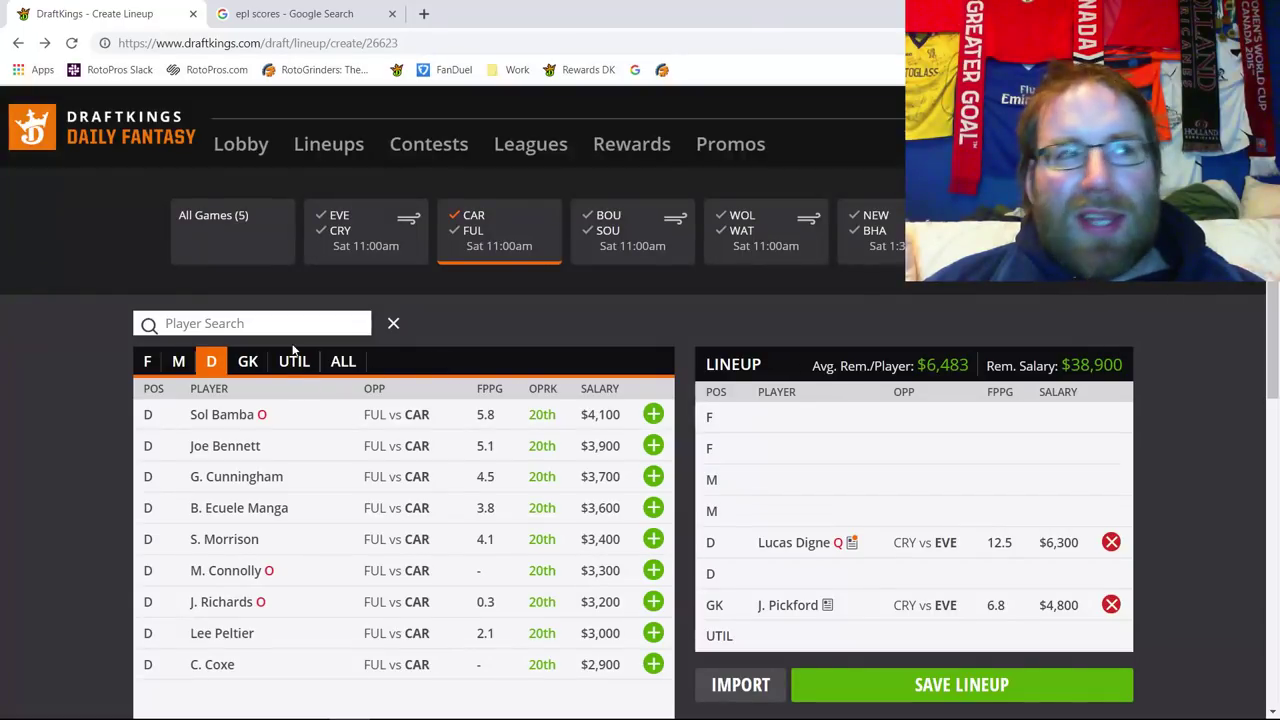
left_click(179, 362)
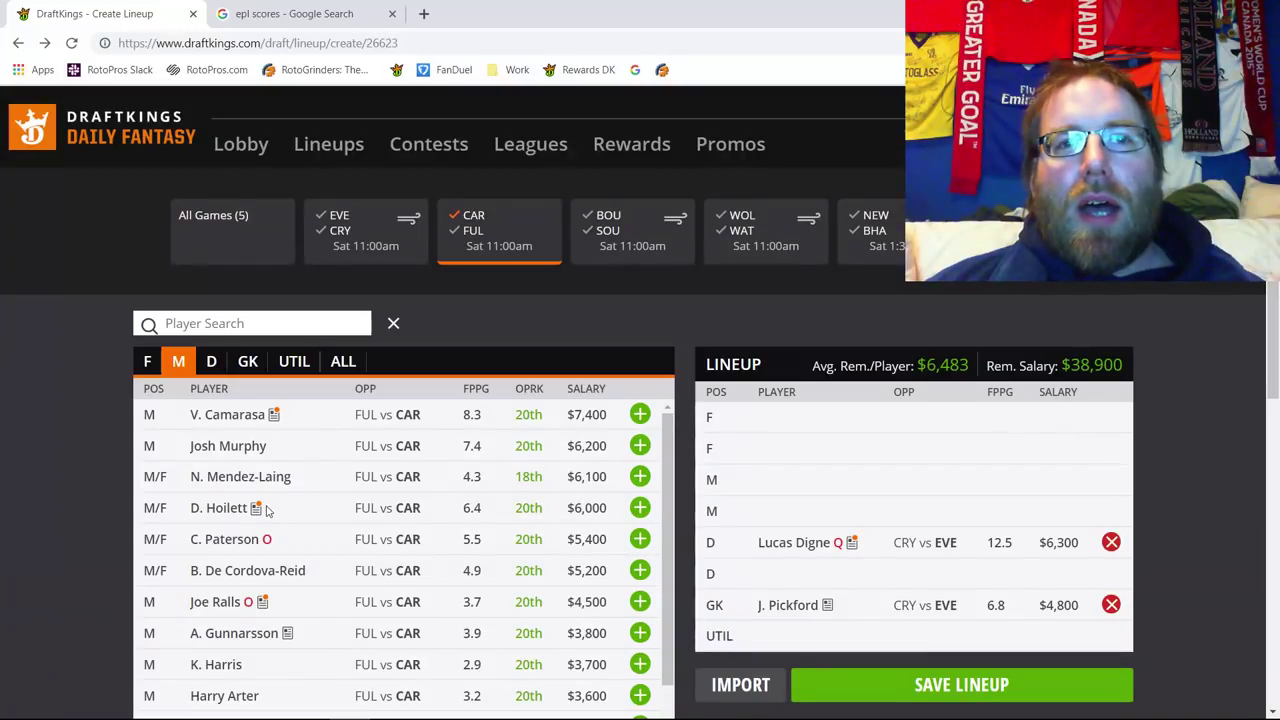
Review D. Hoilett's player news and 10-game log, and return to the list of Cardiff forwards
left_click(229, 513)
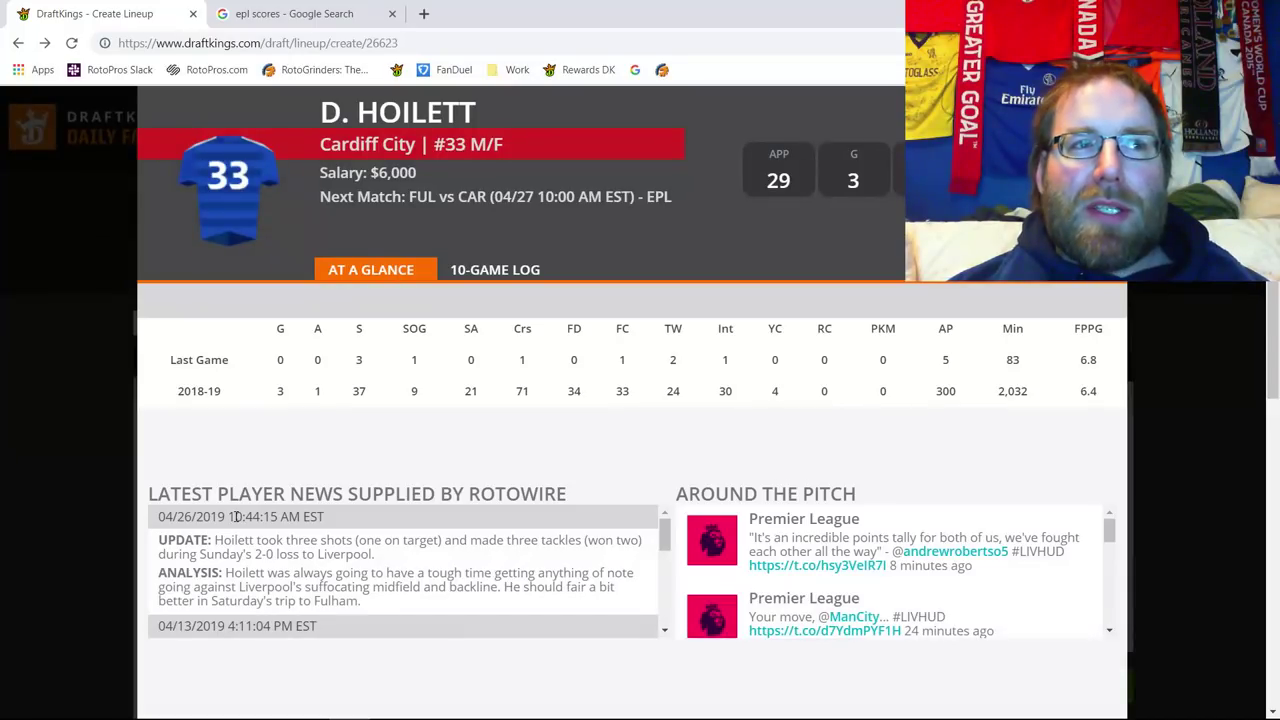
left_click(481, 273)
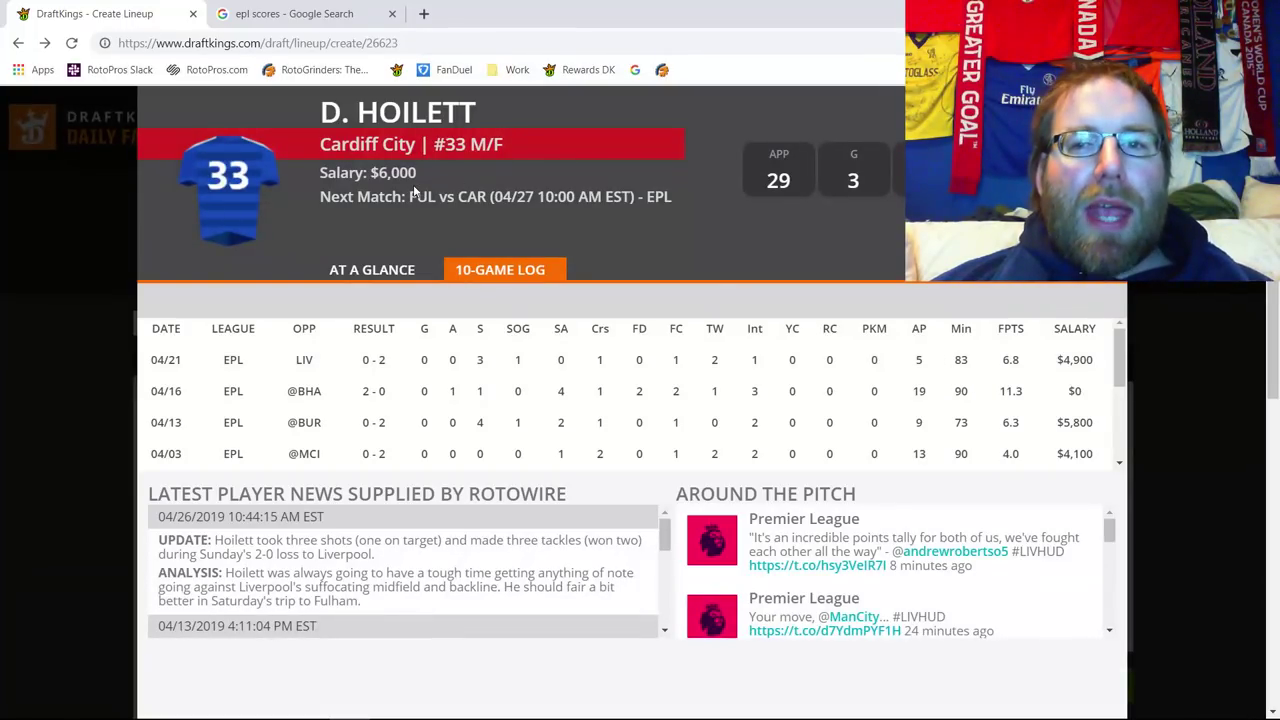
key("Escape")
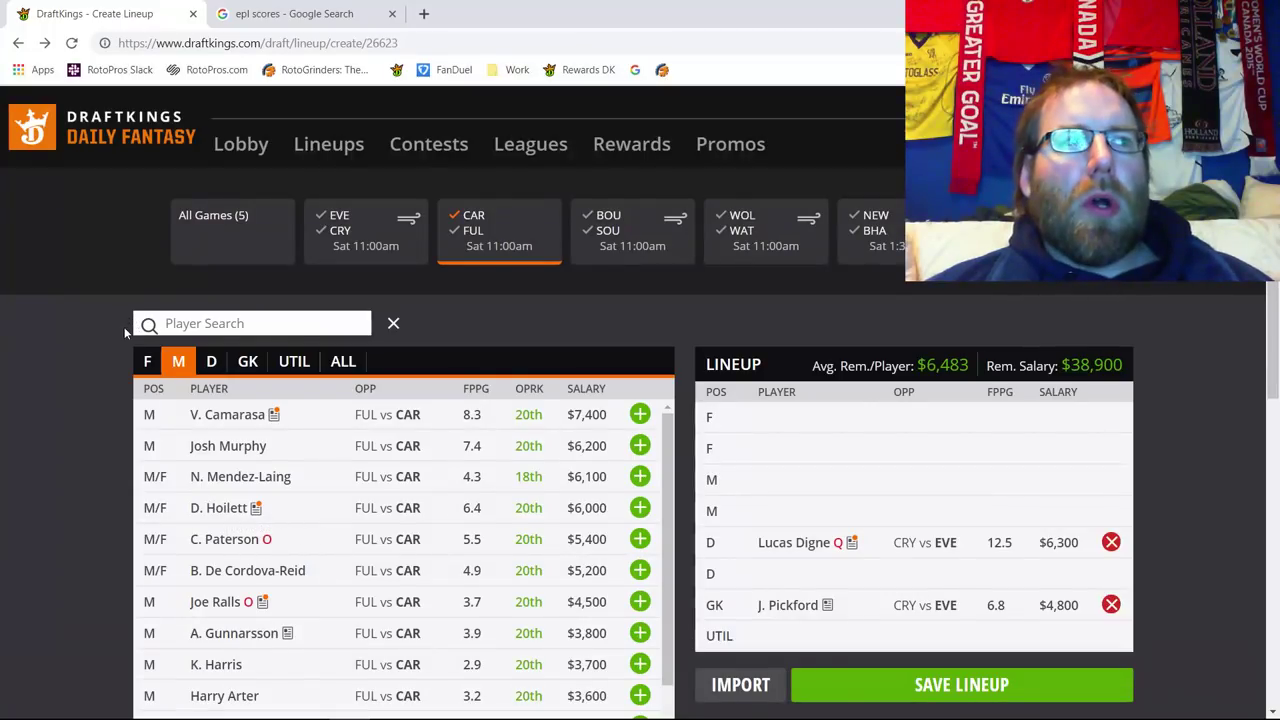
left_click(147, 361)
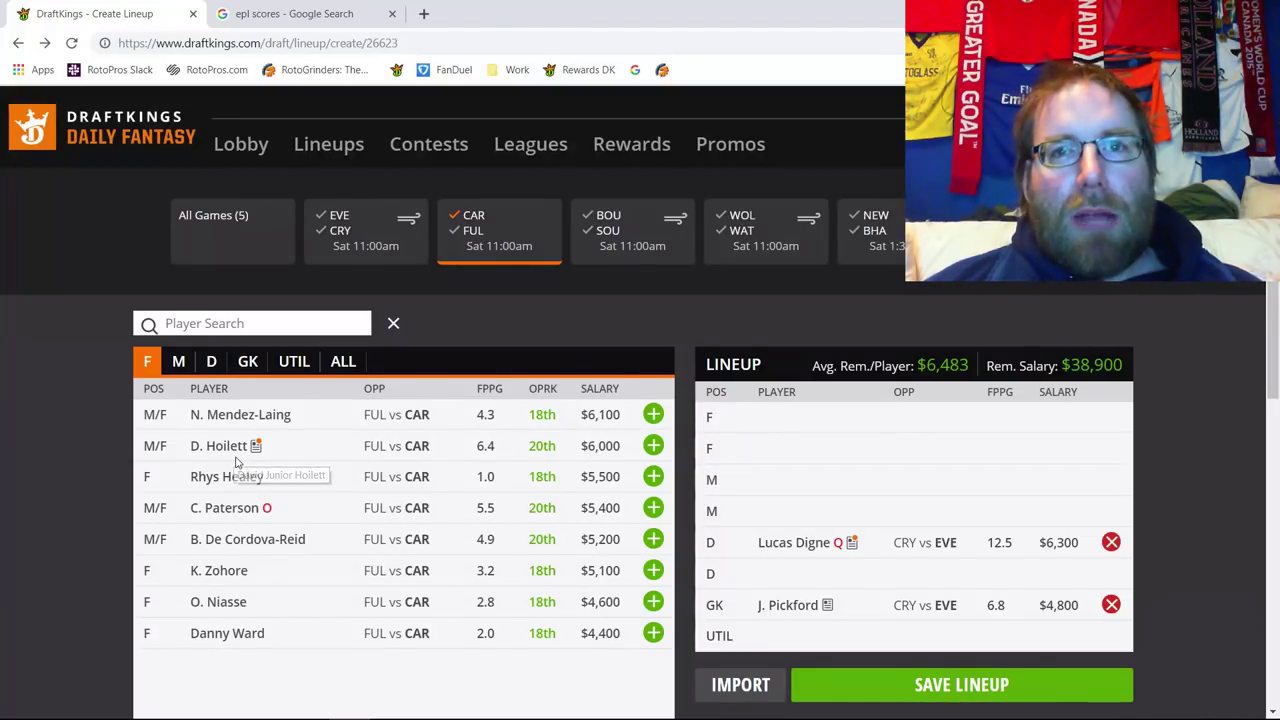
Switch the player pool to Fulham only, review its goalkeepers and defenders, and check Joe Bryan's player card
left_click(455, 216)
left_click(456, 231)
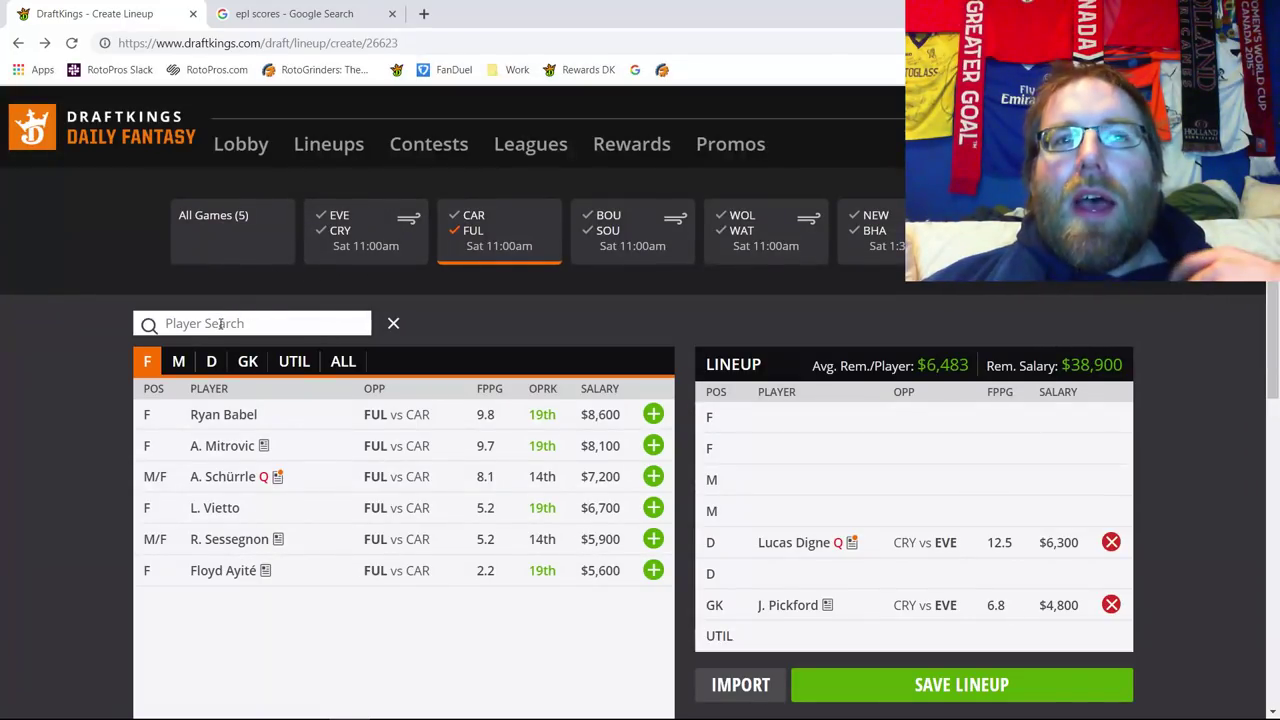
left_click(248, 364)
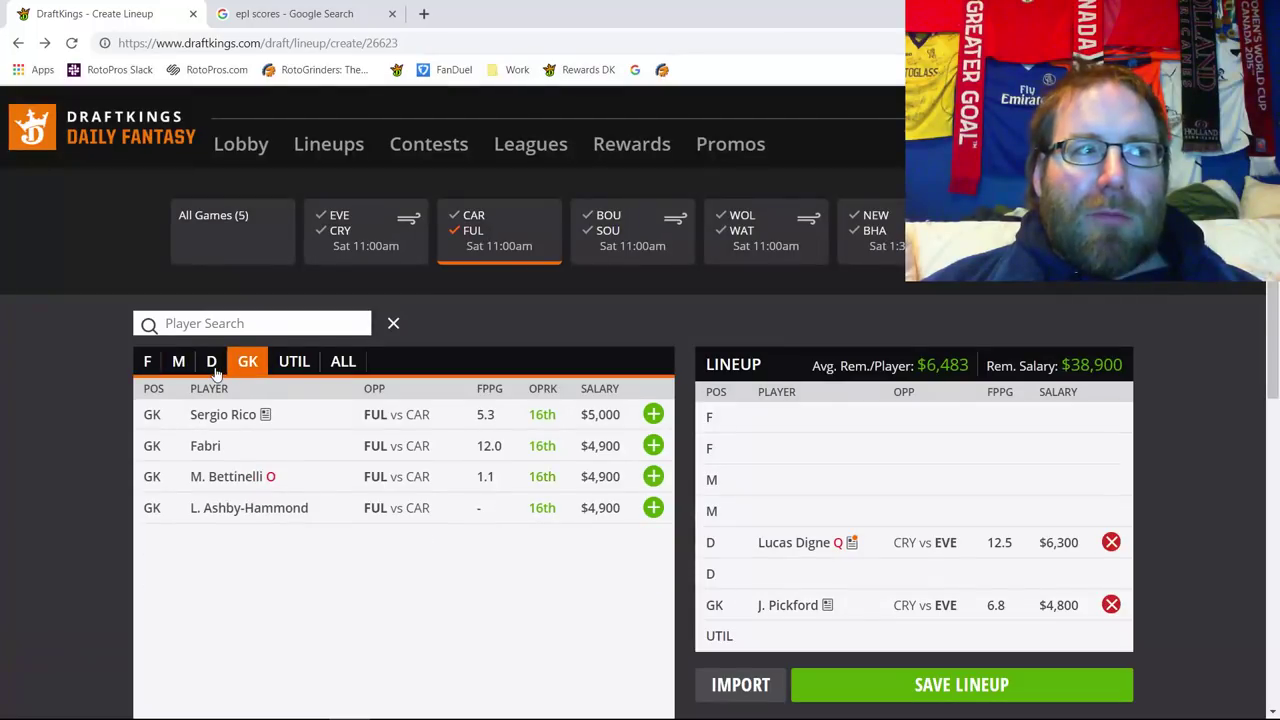
left_click(213, 367)
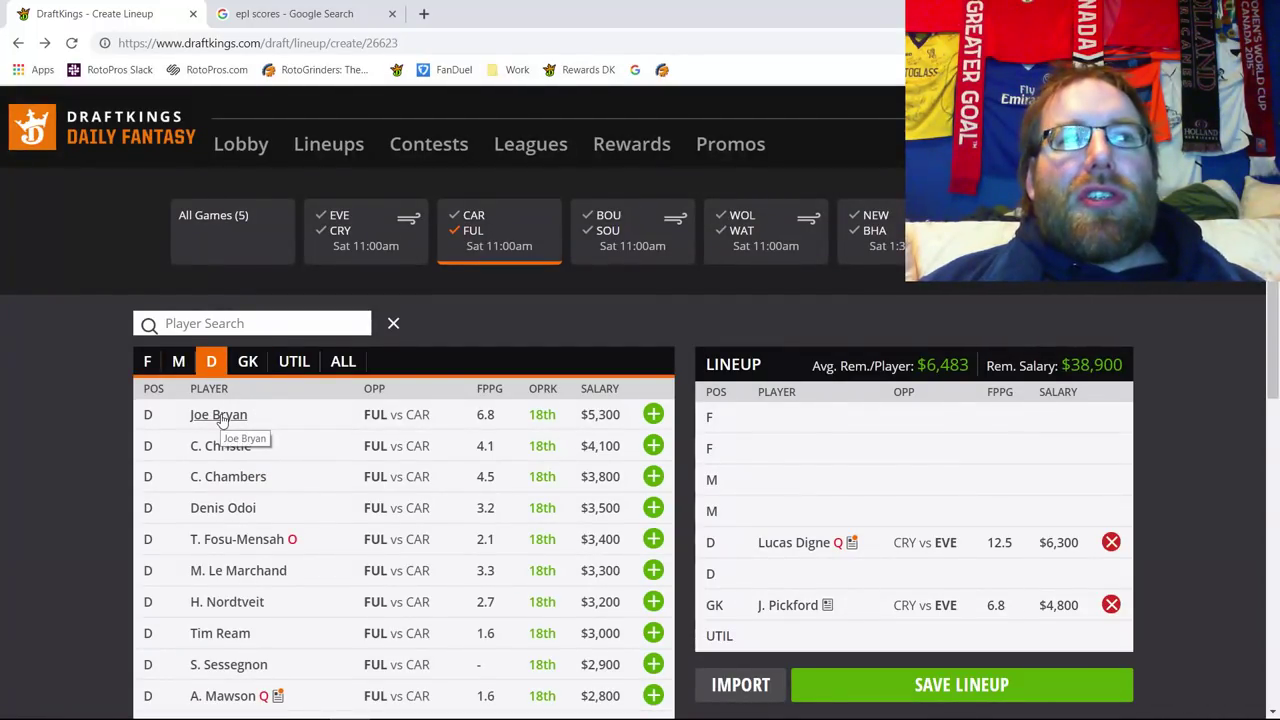
left_click(213, 418)
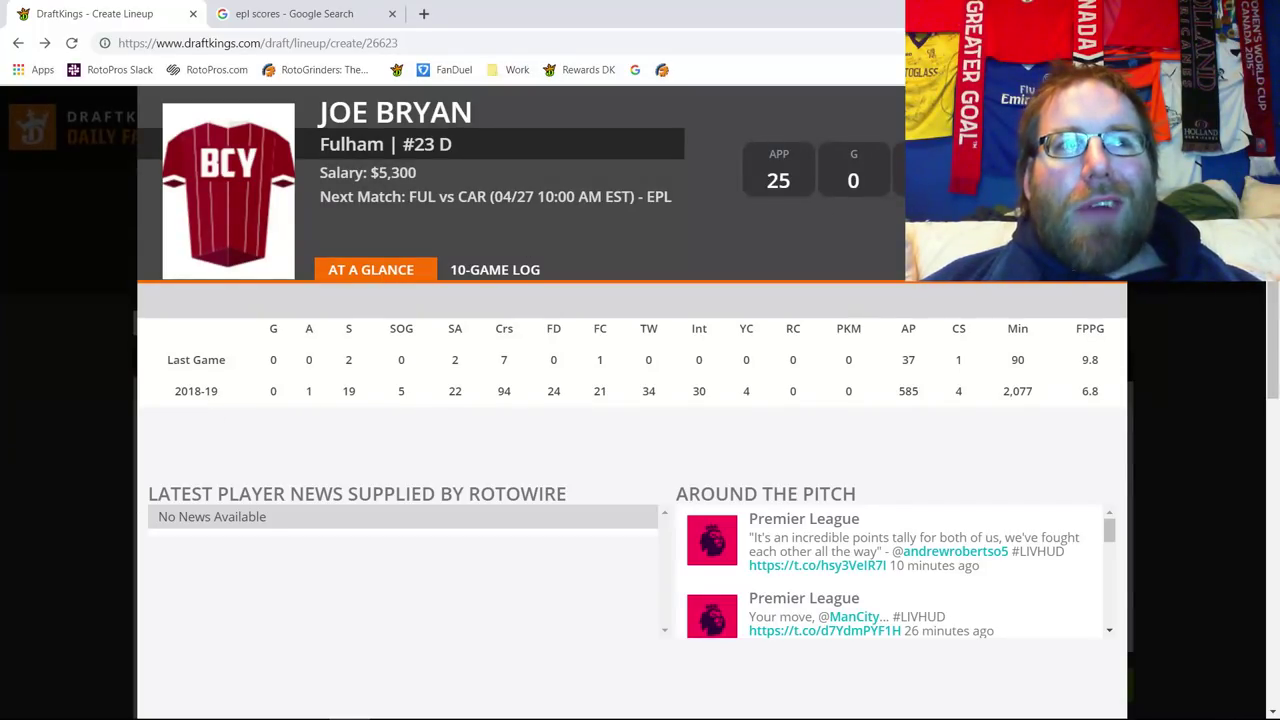
key("Escape")
Try Fulham's R. Sessegnon in a midfielder slot of the lineup and take him out again
left_click(179, 362)
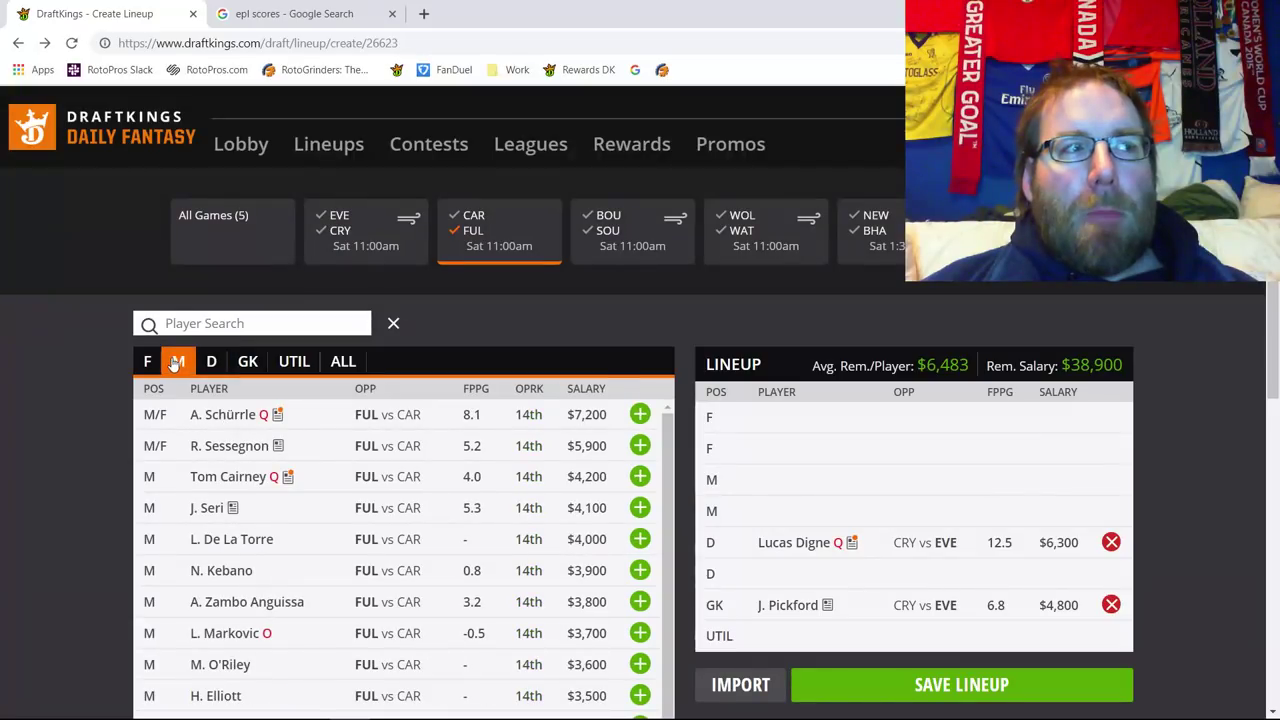
left_click(640, 446)
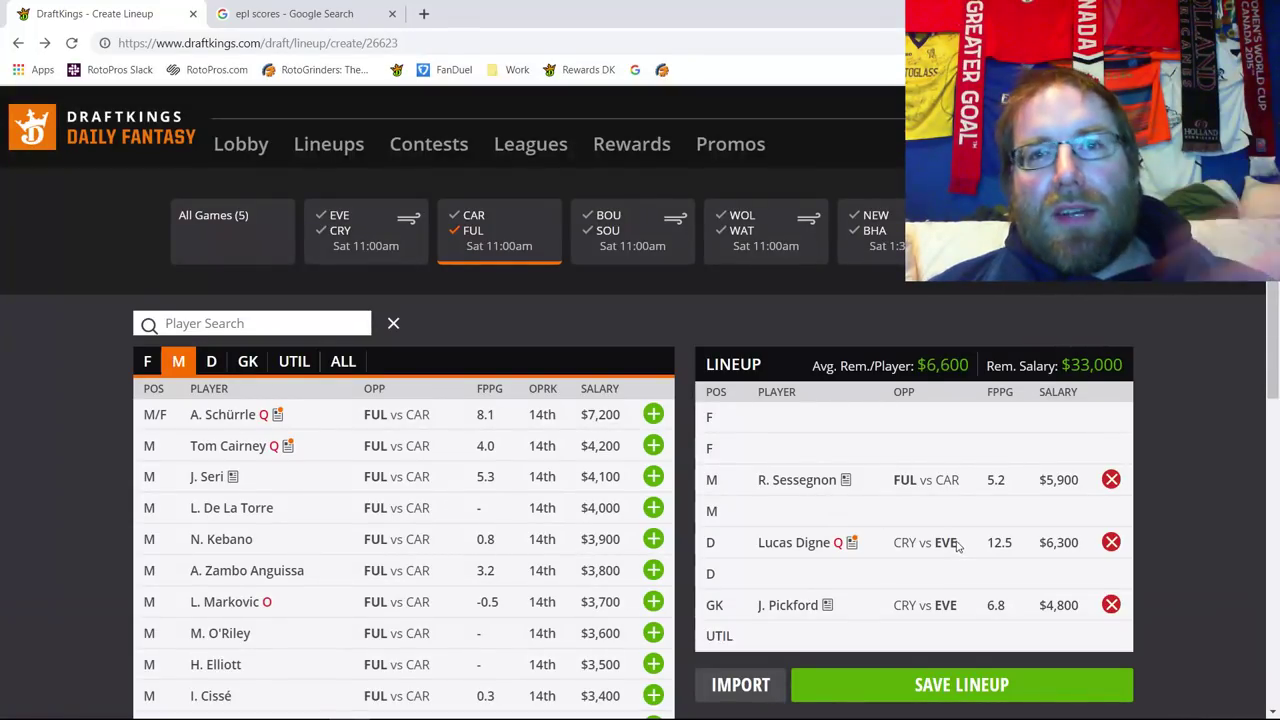
left_click(1111, 480)
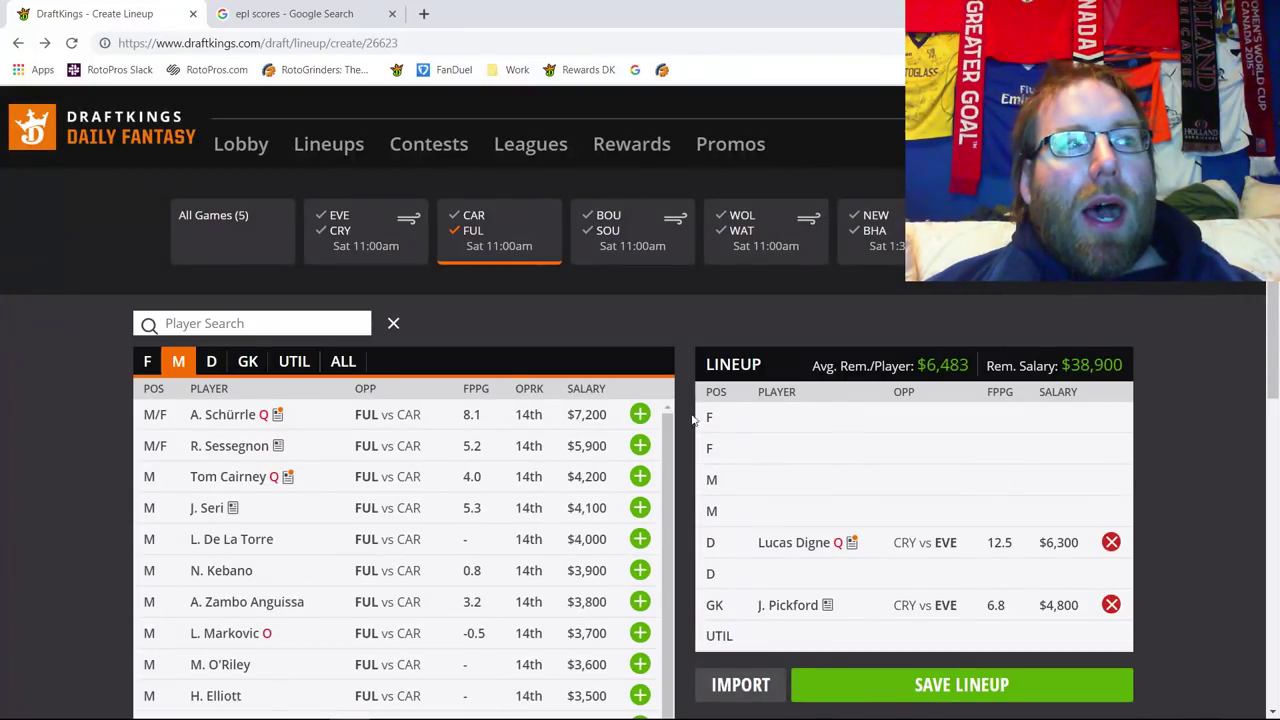
Add Fulham's A. Mitrovic to the lineup as a forward
left_click(148, 364)
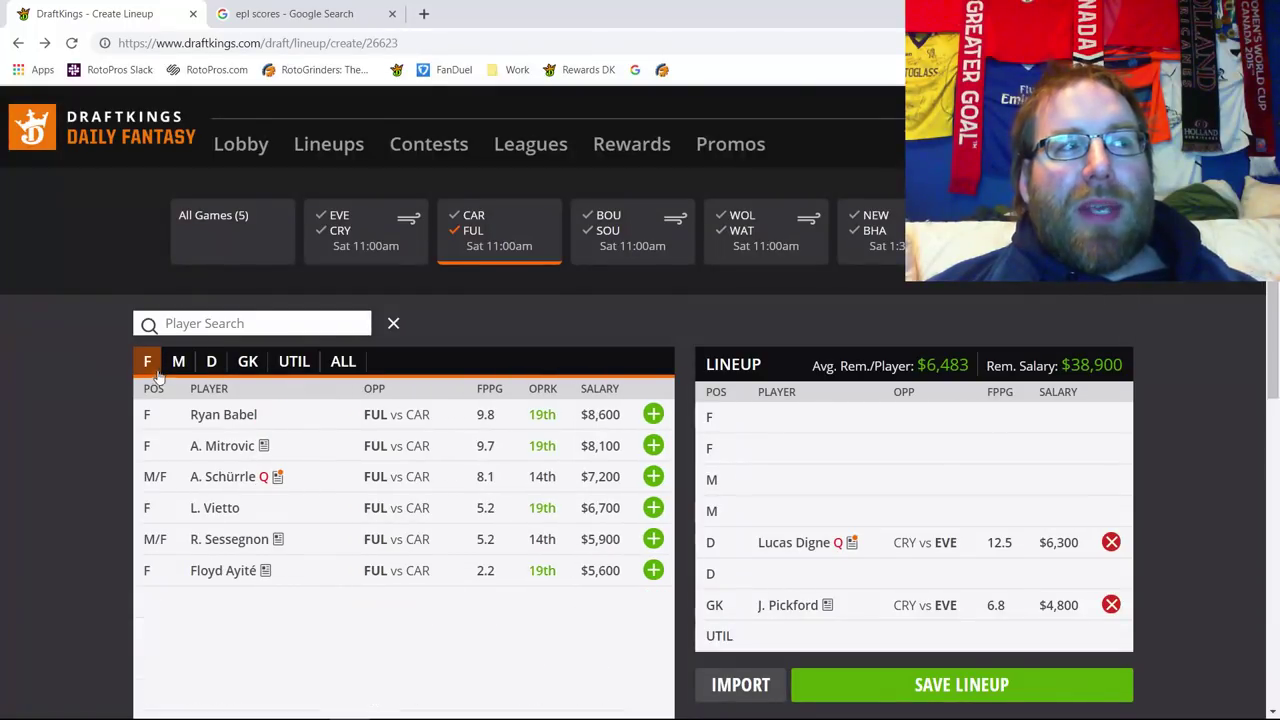
left_click(653, 445)
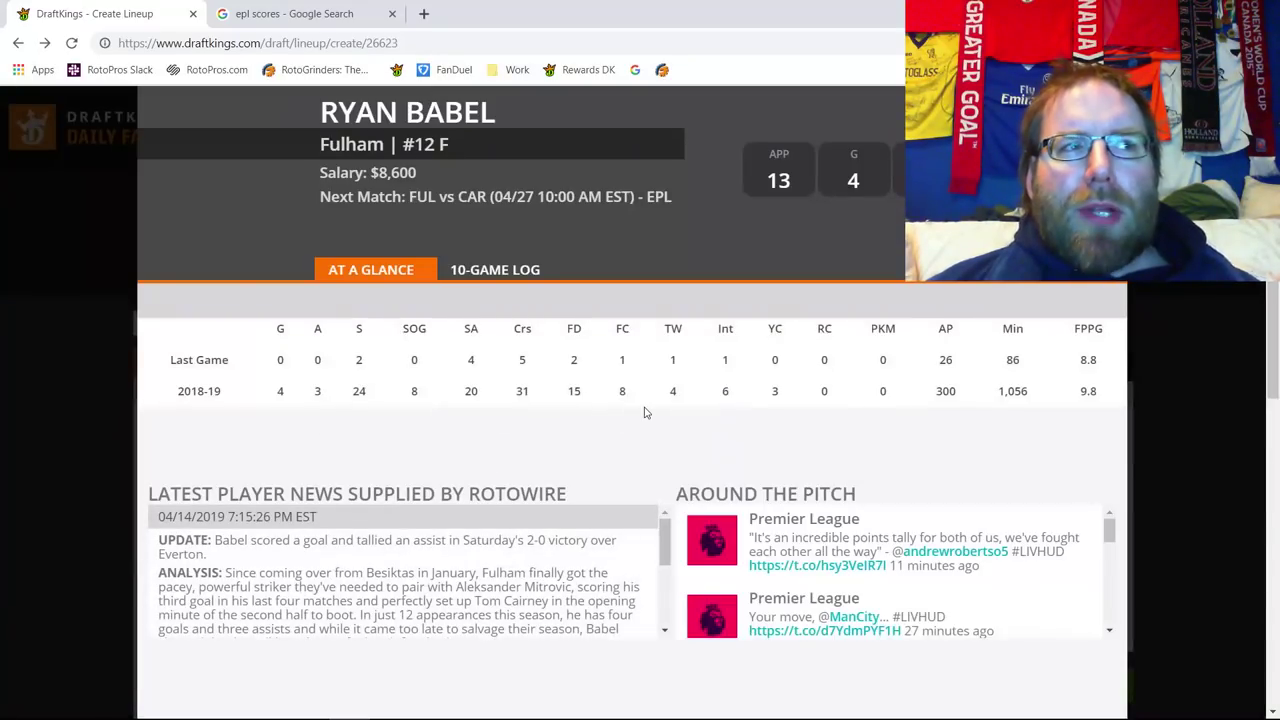
Check Ryan Babel's salary, last-game minutes and 10-game log on his player card
left_click_drag(416, 172, 320, 172)
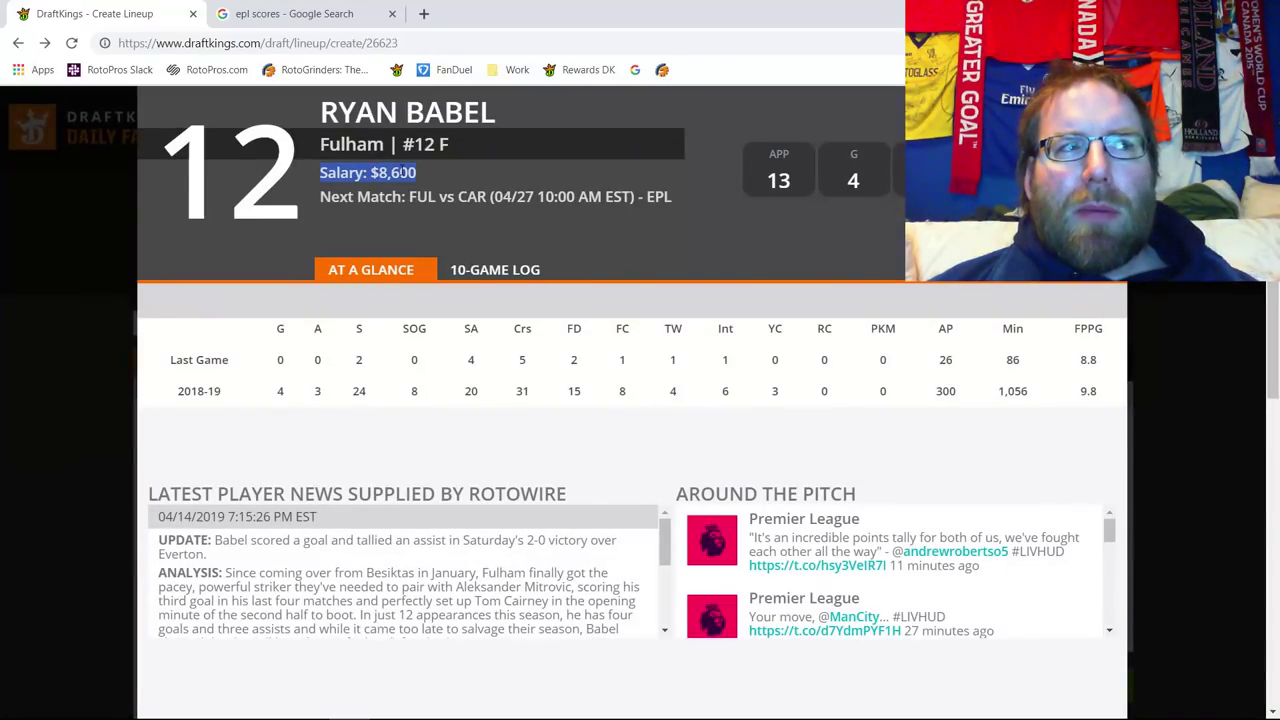
double_click(1012, 360)
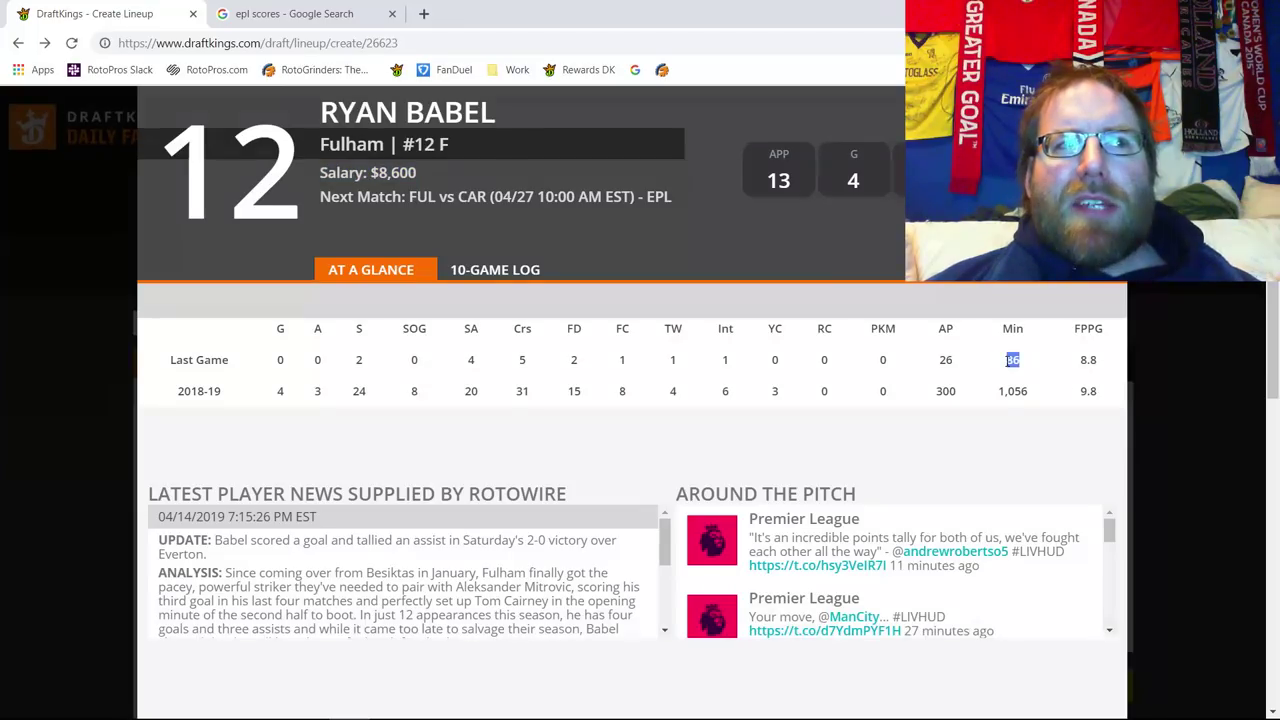
left_click(528, 272)
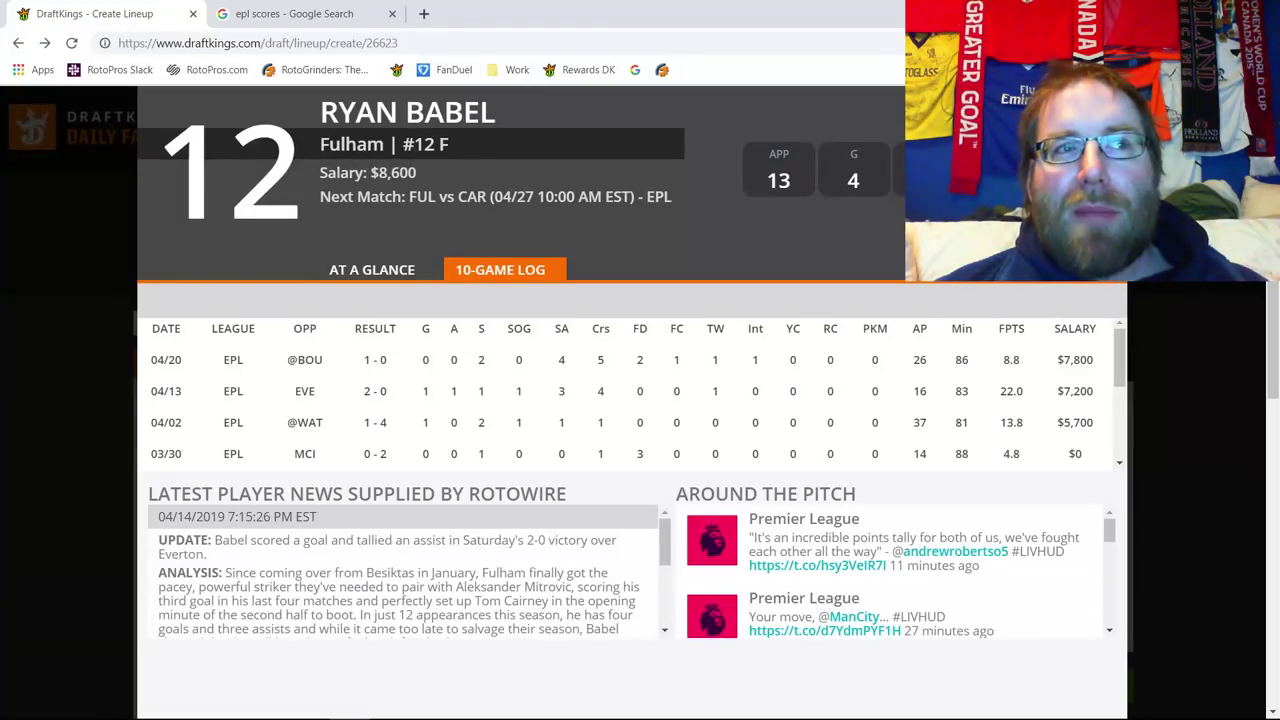
key("Escape")
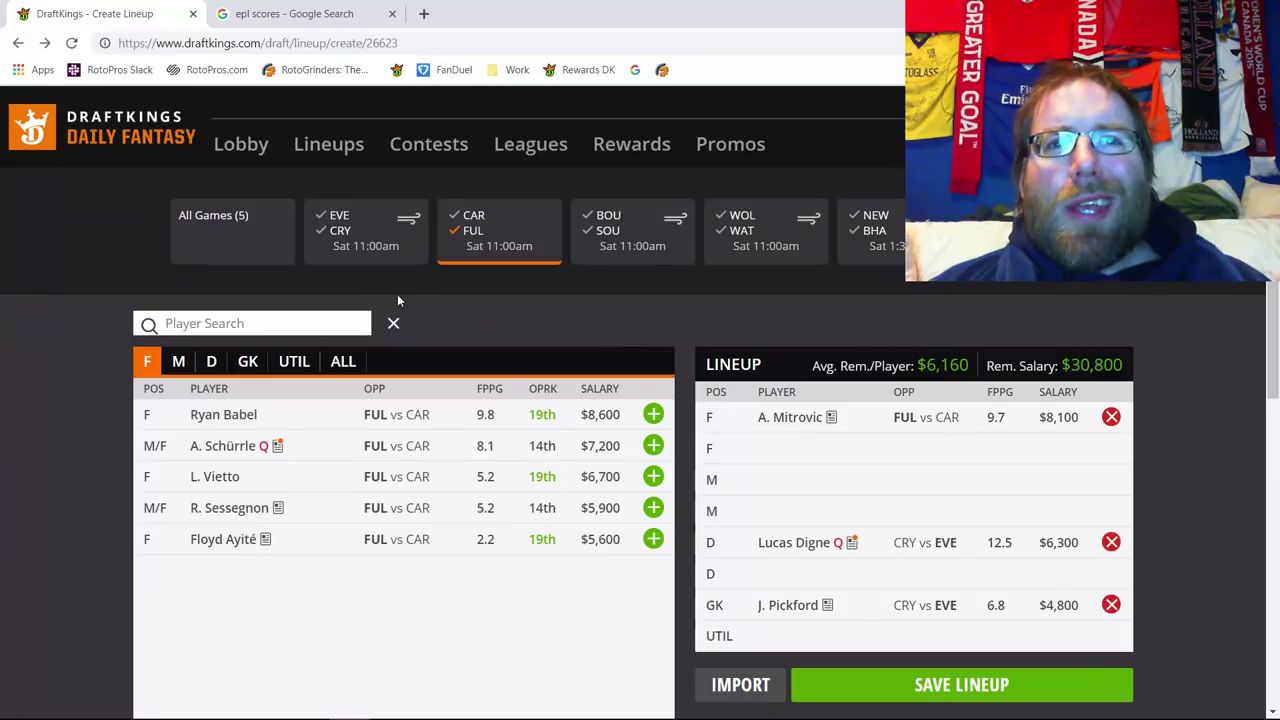
Switch the player pool from Fulham back to Cardiff only and review the Cardiff forwards
left_click(483, 233)
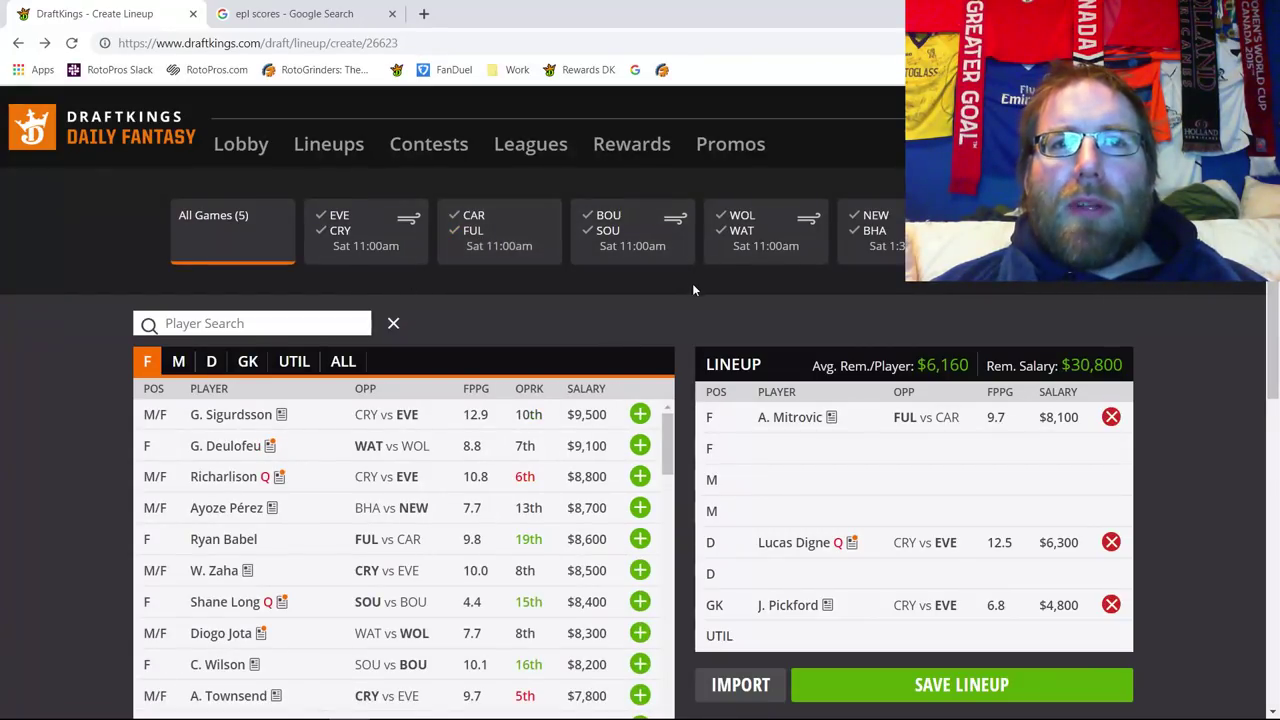
left_click(468, 232)
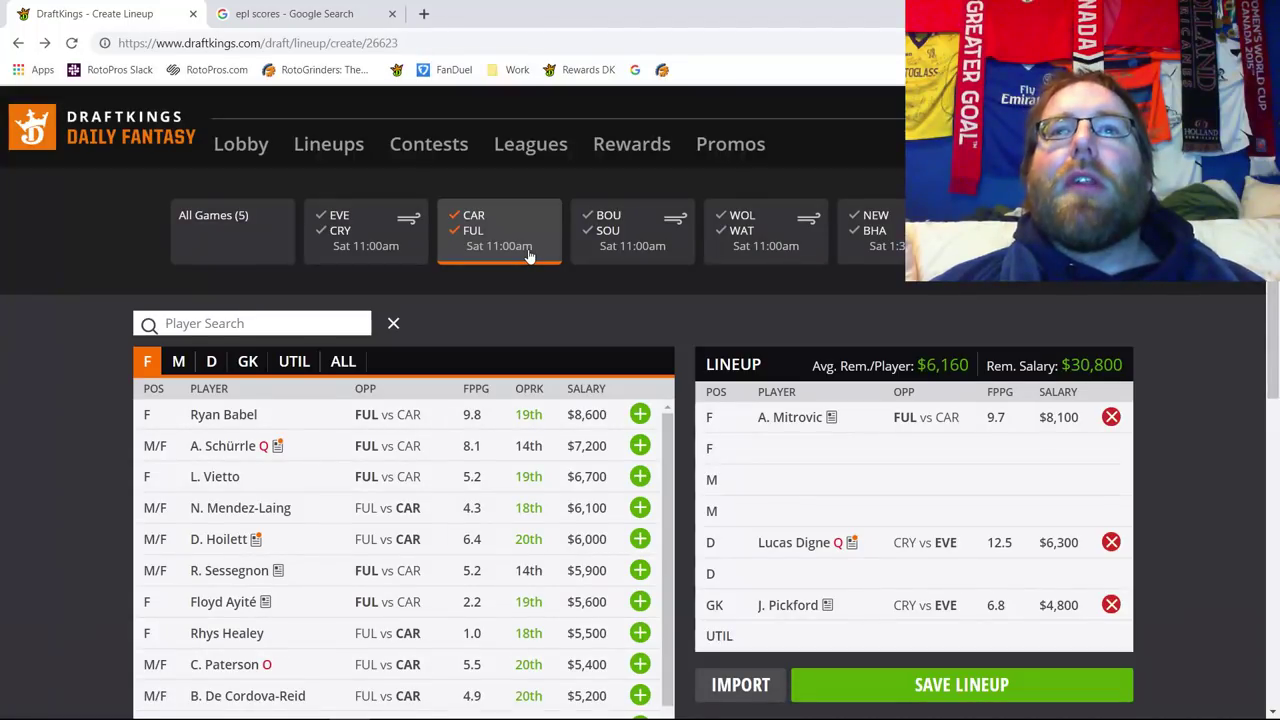
left_click(472, 235)
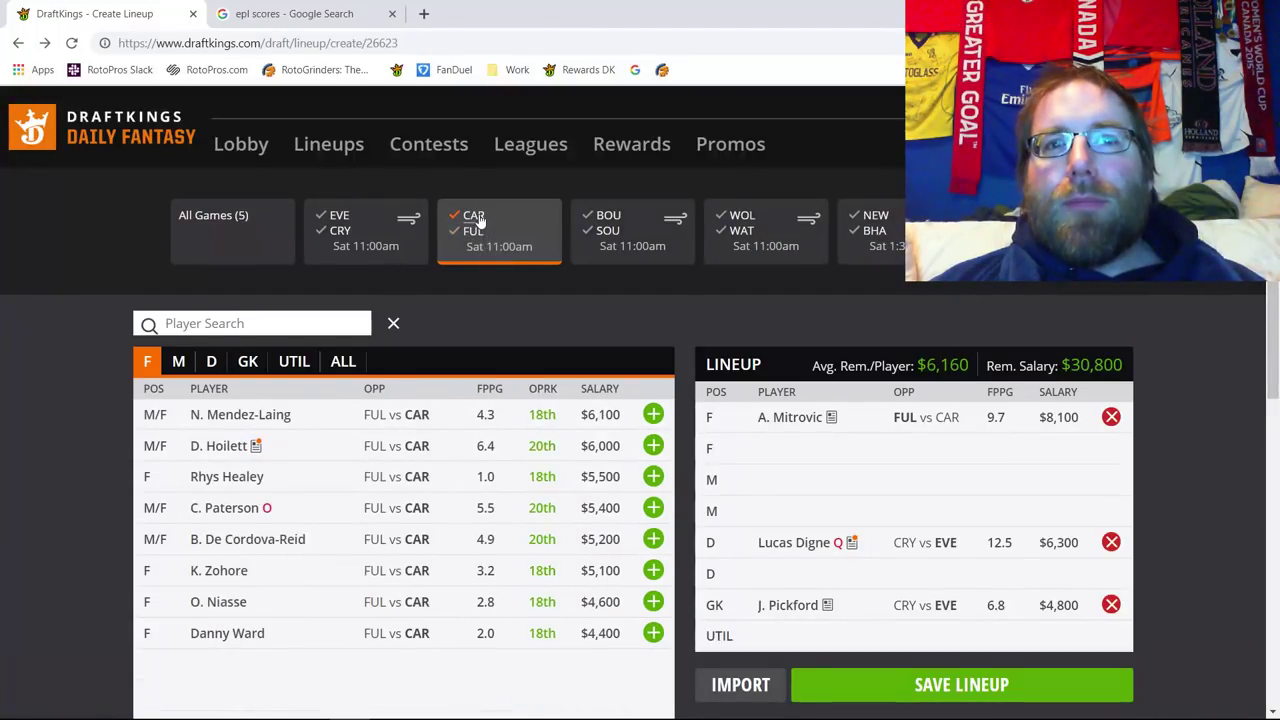
Limit the player pool to Bournemouth, list its goalkeepers and review Artur Boruc's 10-game log
left_click(612, 228)
left_click(612, 230)
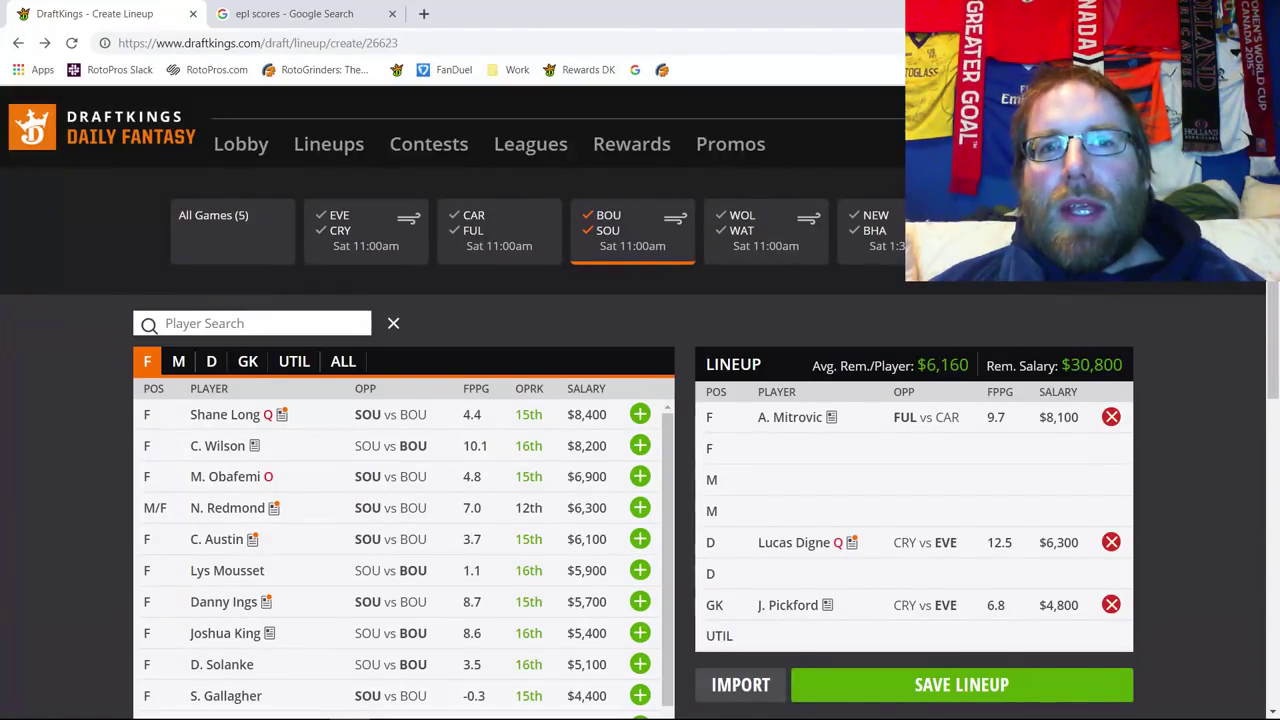
left_click(610, 231)
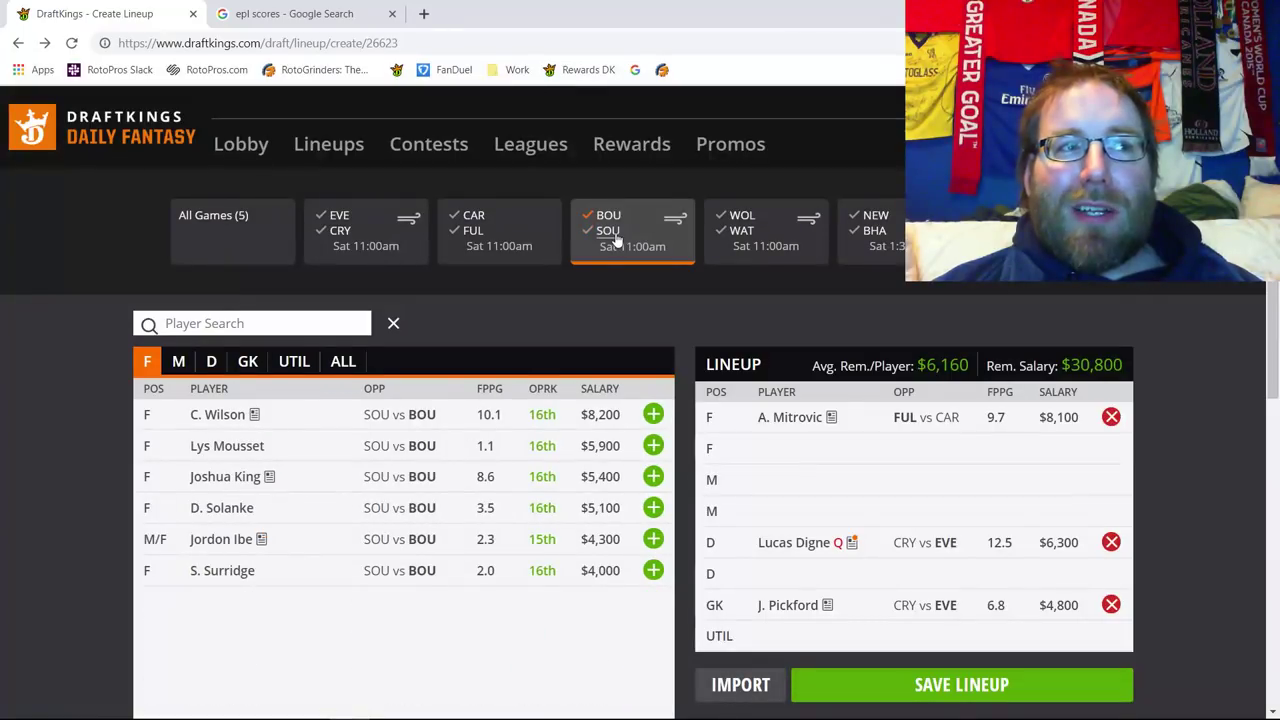
left_click(248, 364)
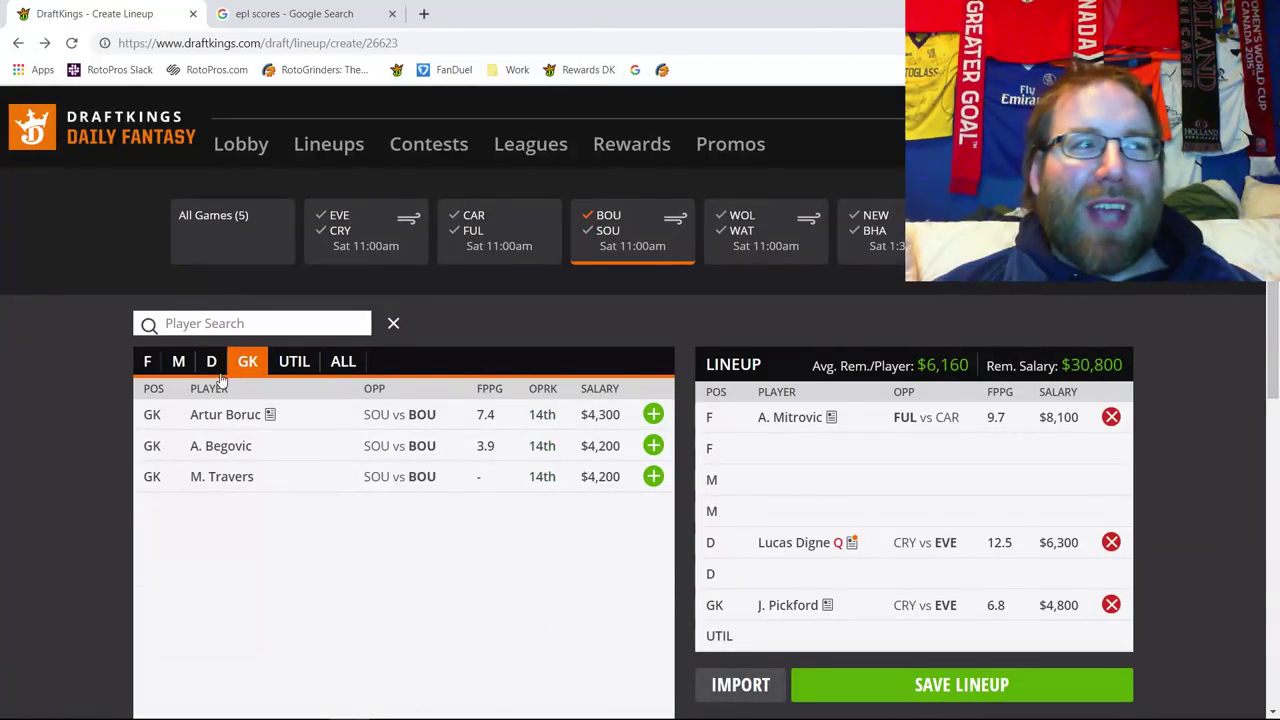
left_click(215, 415)
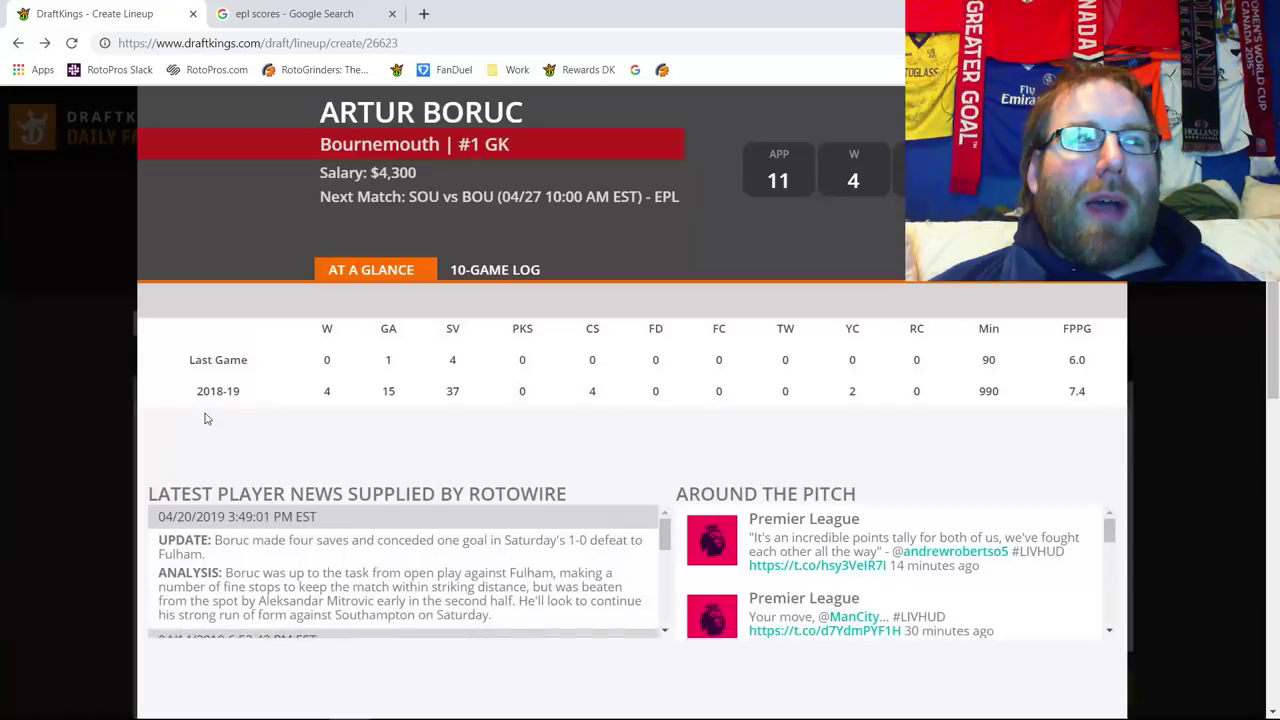
left_click(538, 269)
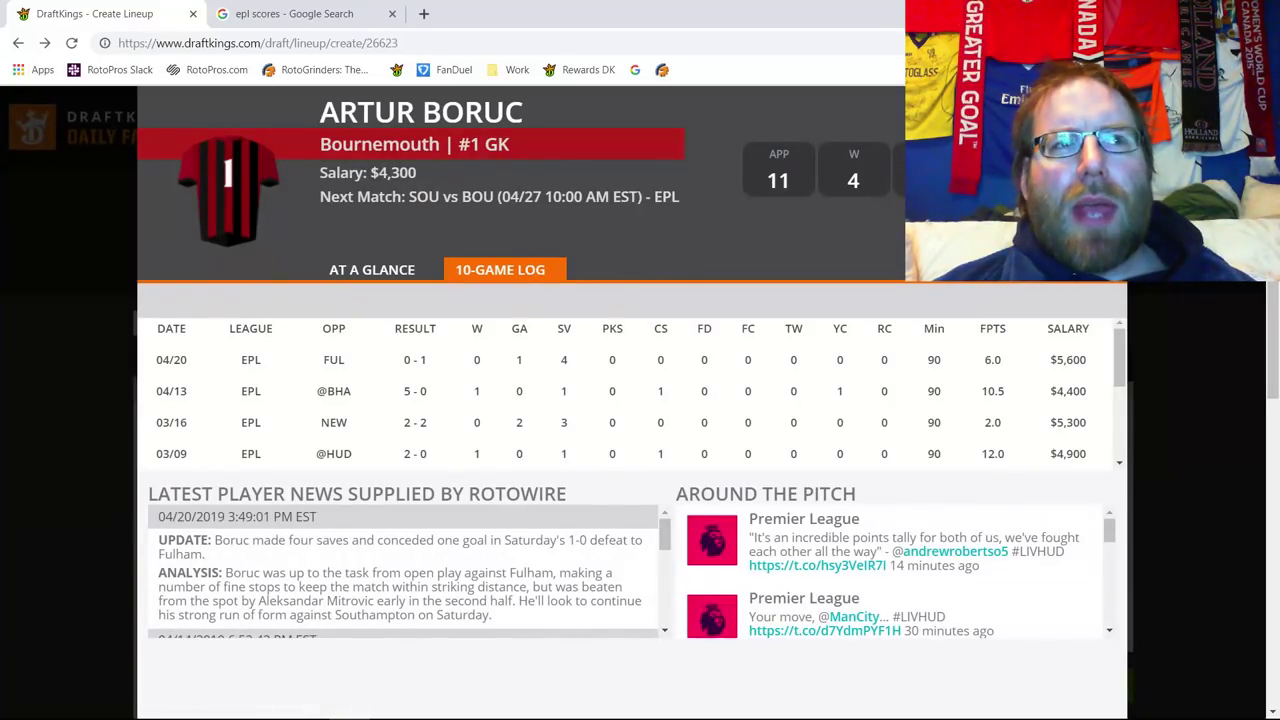
key("Escape")
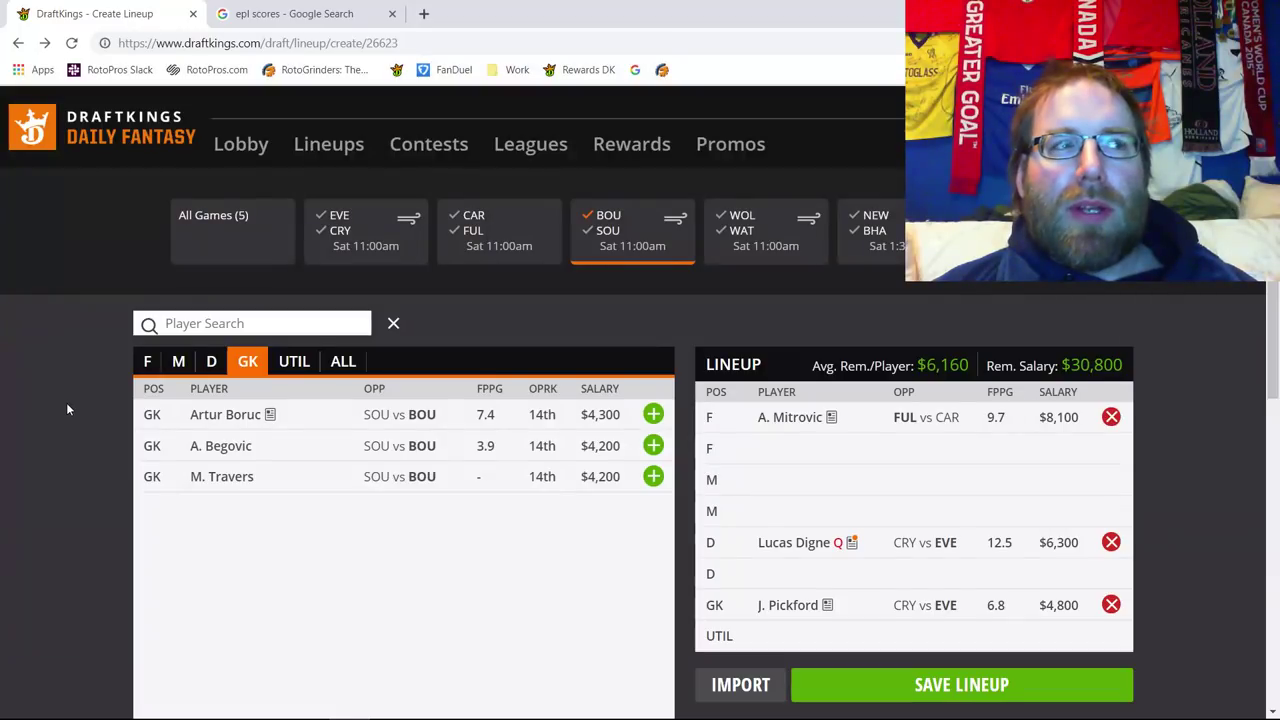
Review Bournemouth's defenders alongside the team's goalkeepers
left_click(213, 361)
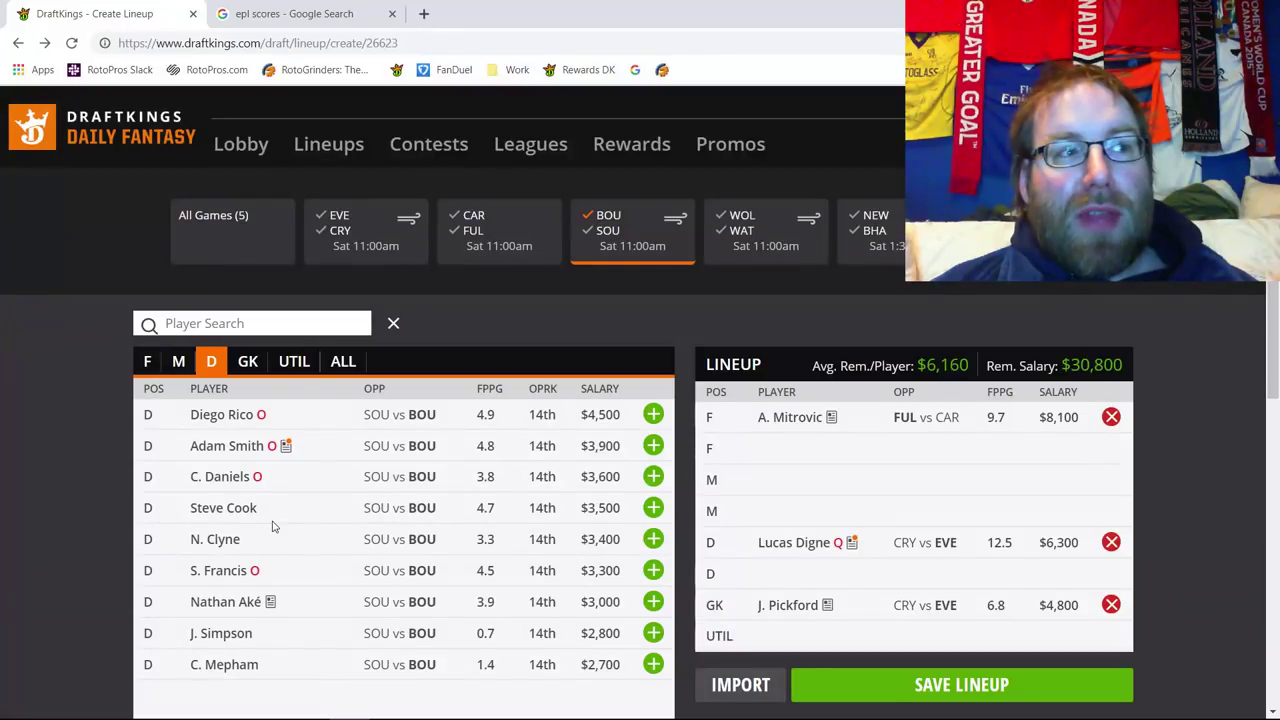
left_click(250, 362)
left_click(211, 362)
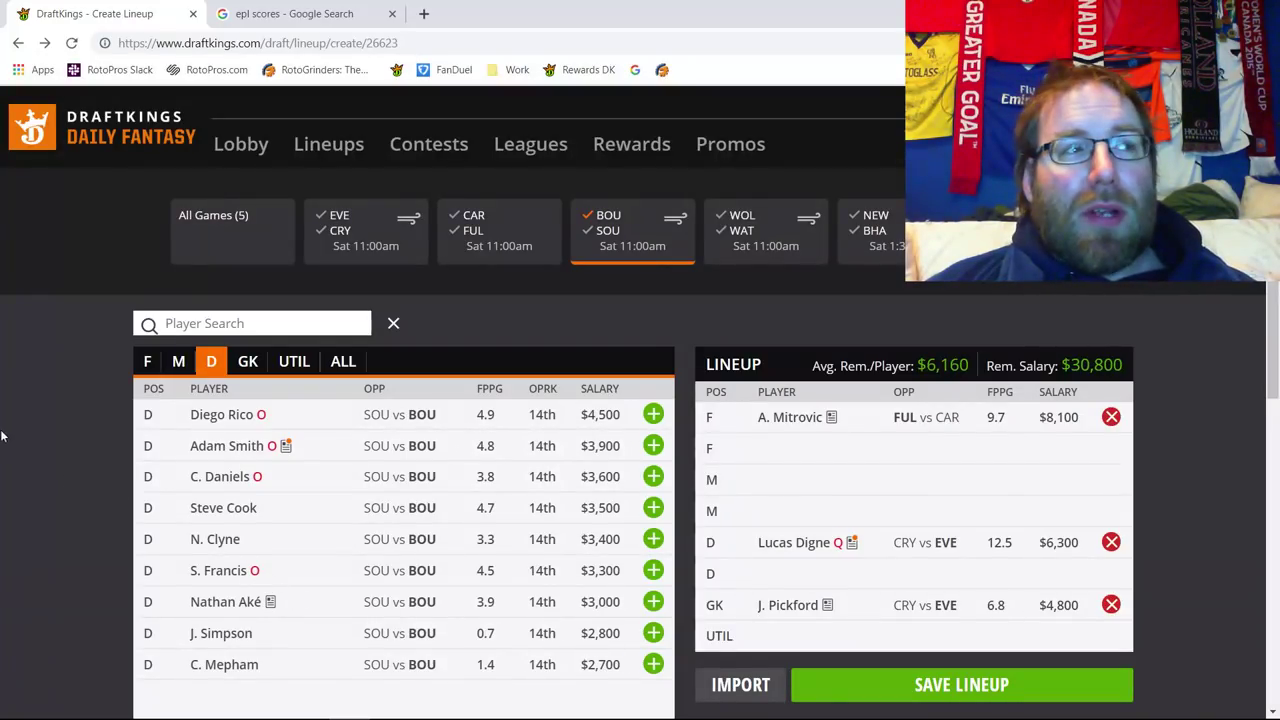
List Bournemouth's midfielders and review Ryan Fraser's 10-game log
left_click(180, 362)
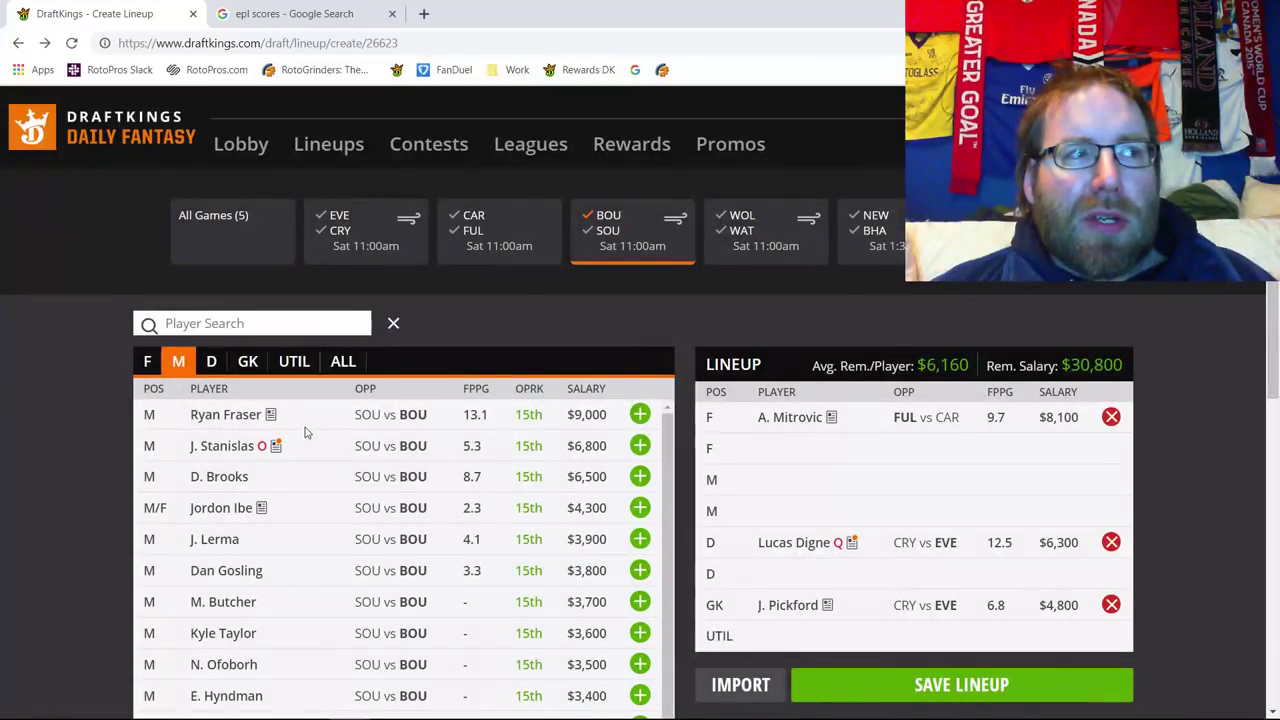
left_click(220, 416)
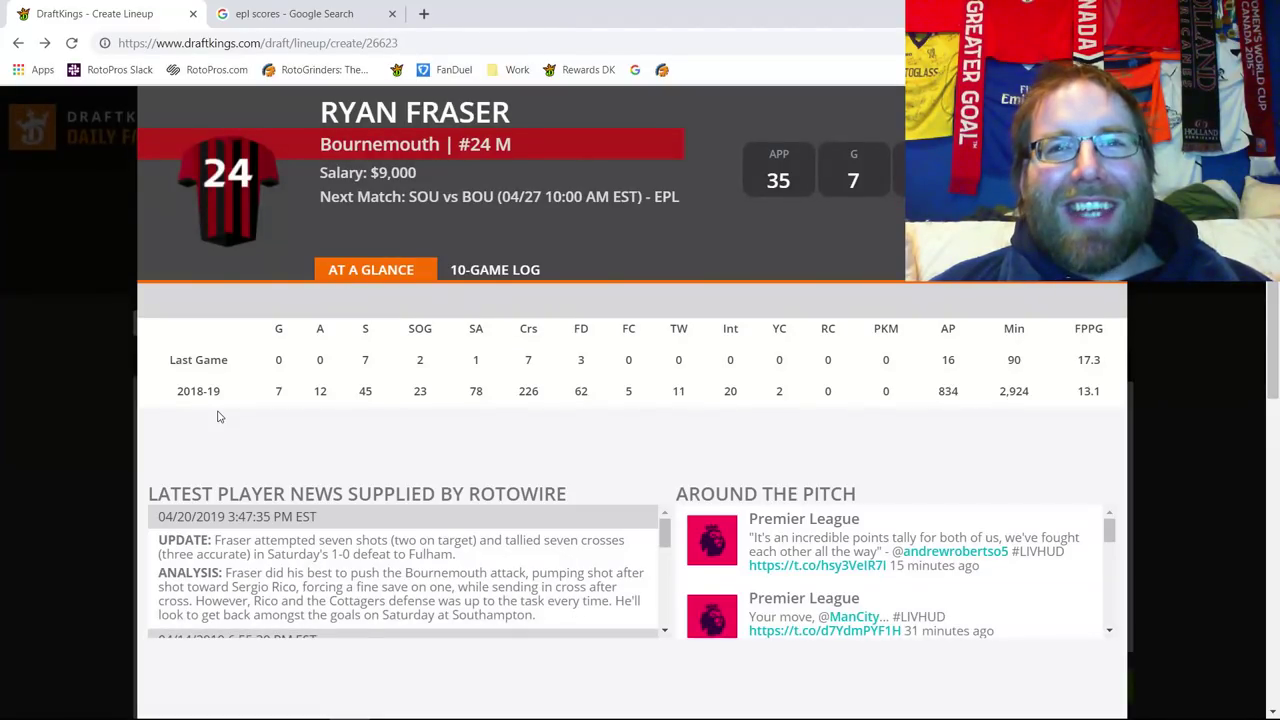
left_click(516, 281)
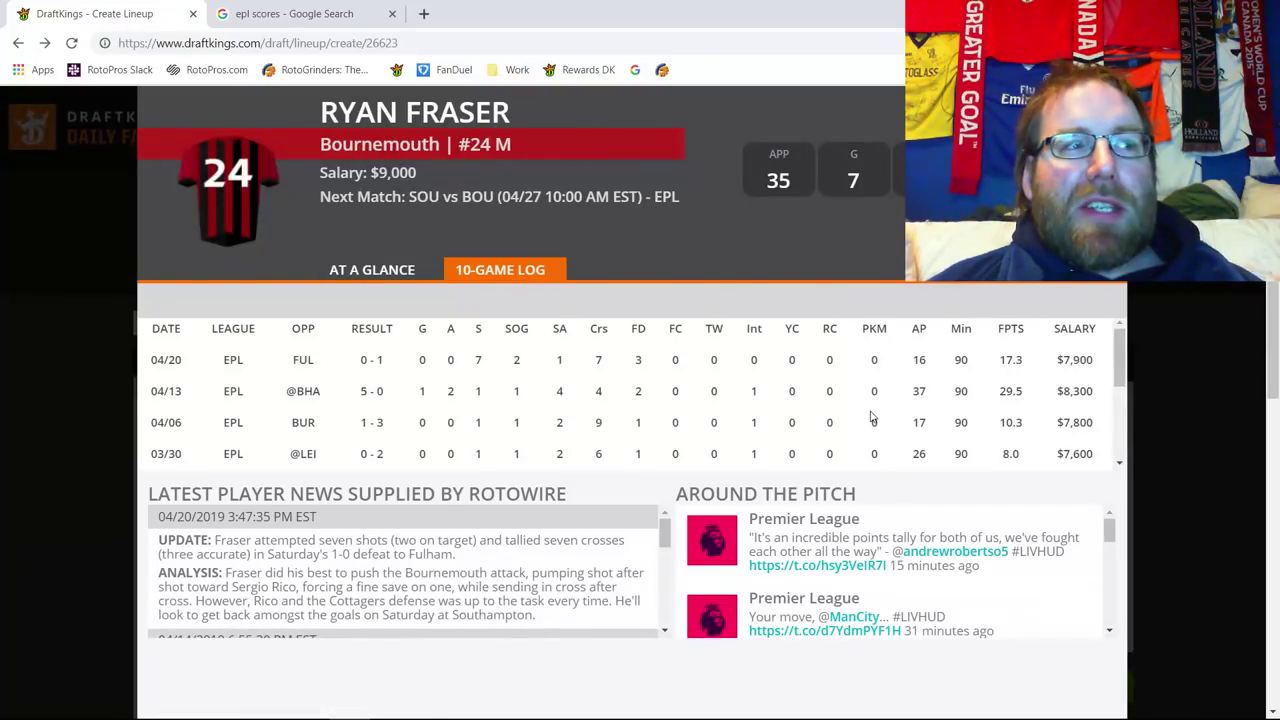
scroll(872, 418, "down", 1)
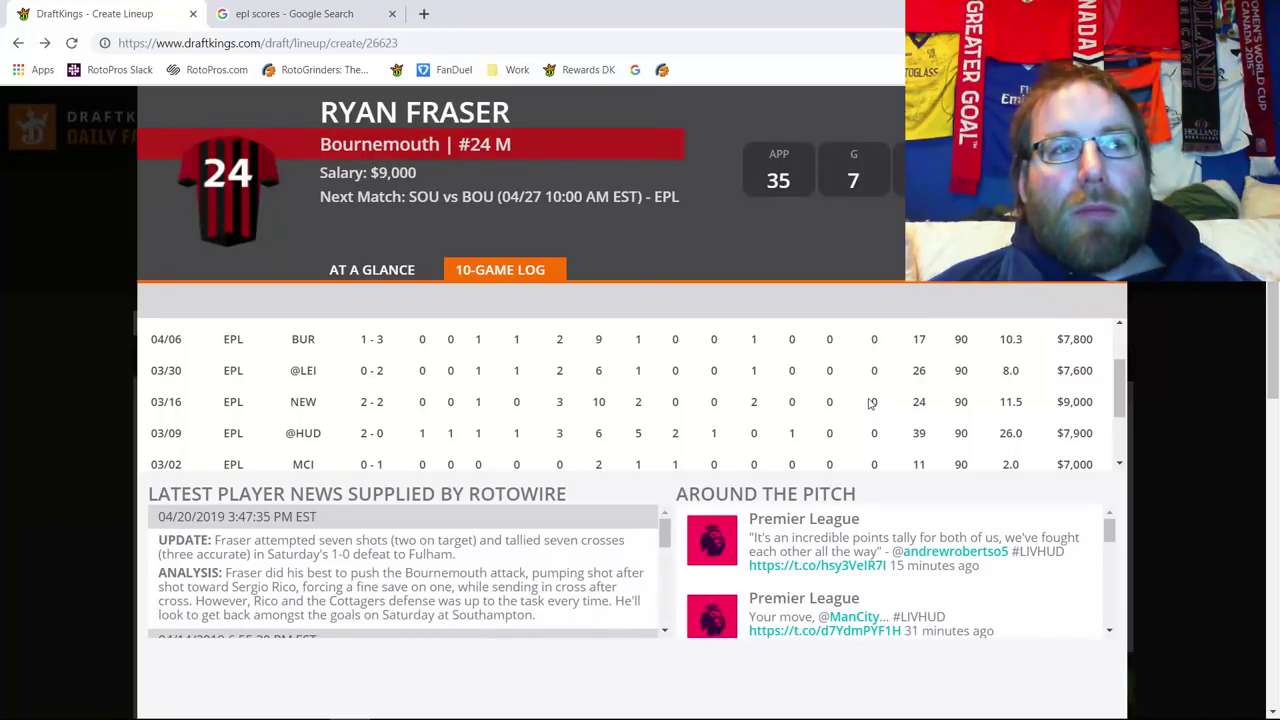
scroll(872, 403, "up", 2)
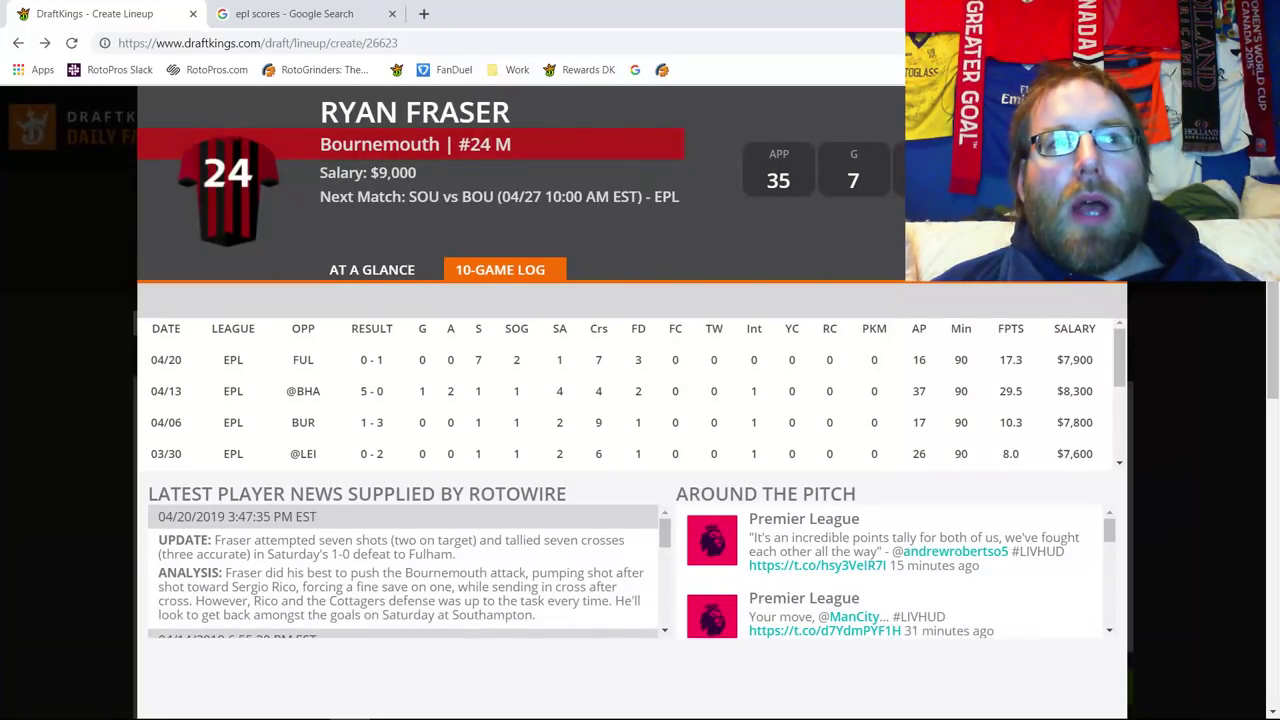
key("Escape")
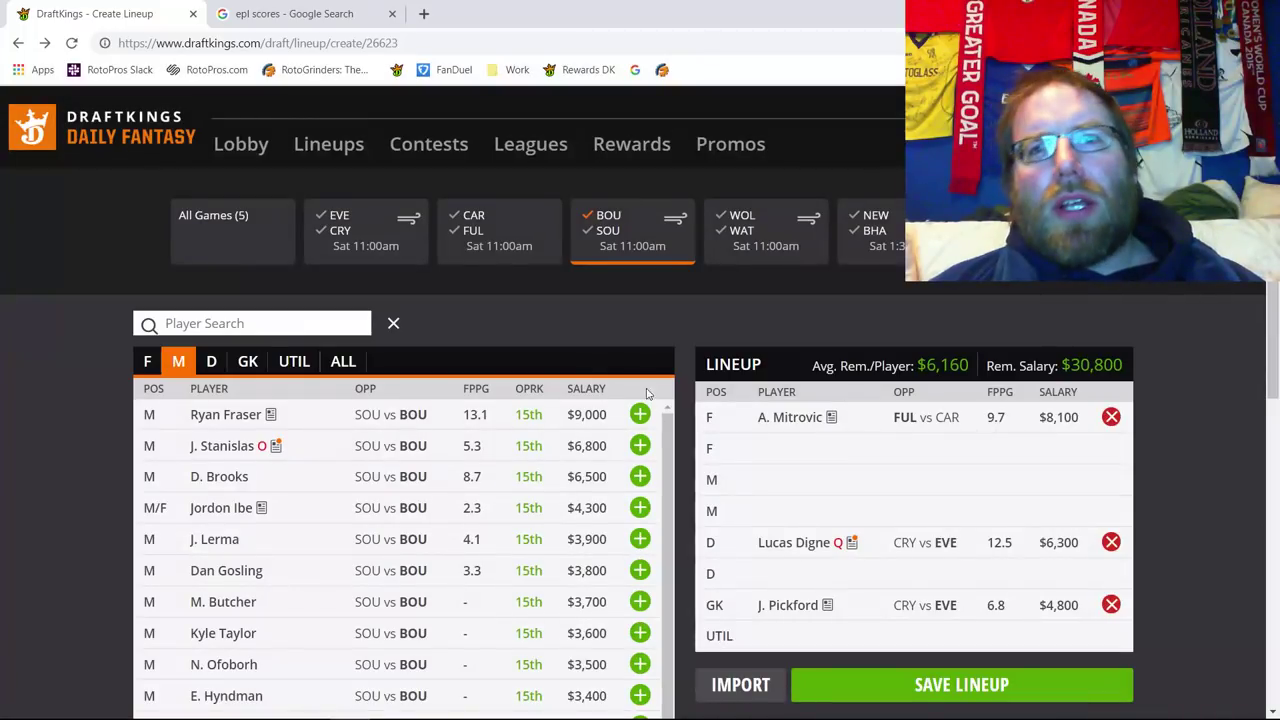
Look over Bournemouth's forwards, return to the midfielders and read Junior Stanislas's latest player news
left_click(147, 361)
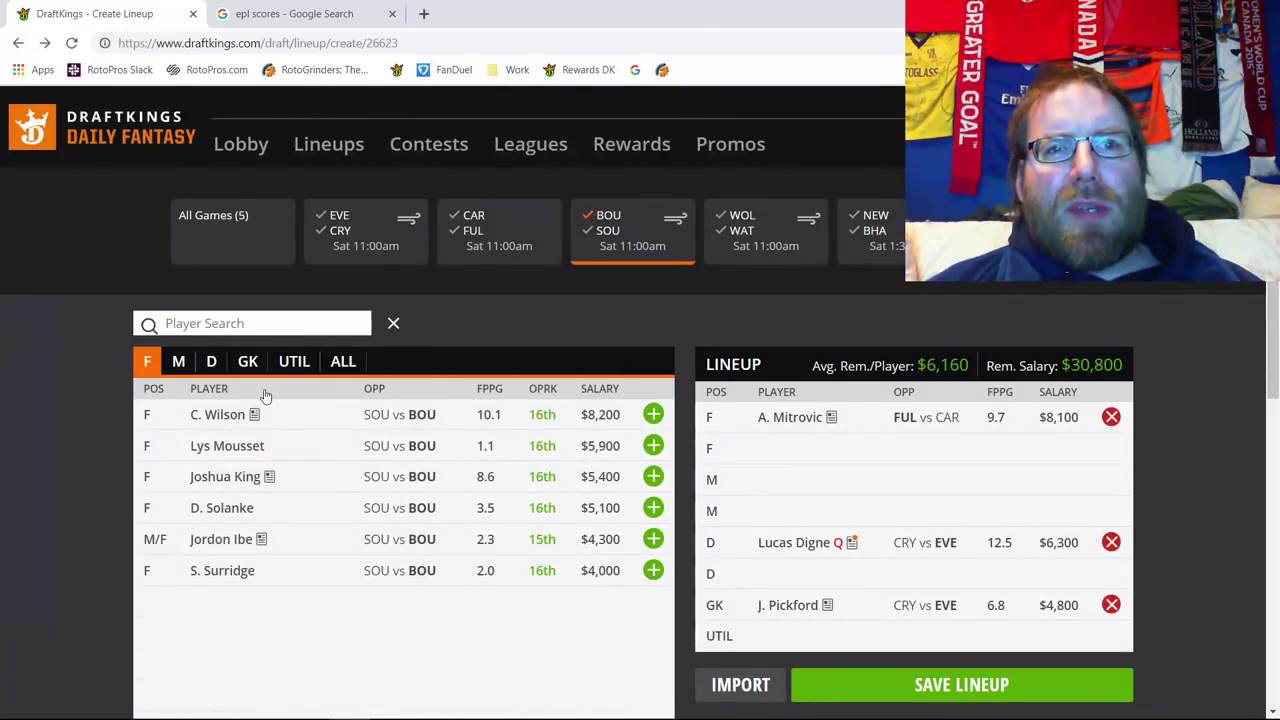
left_click(180, 361)
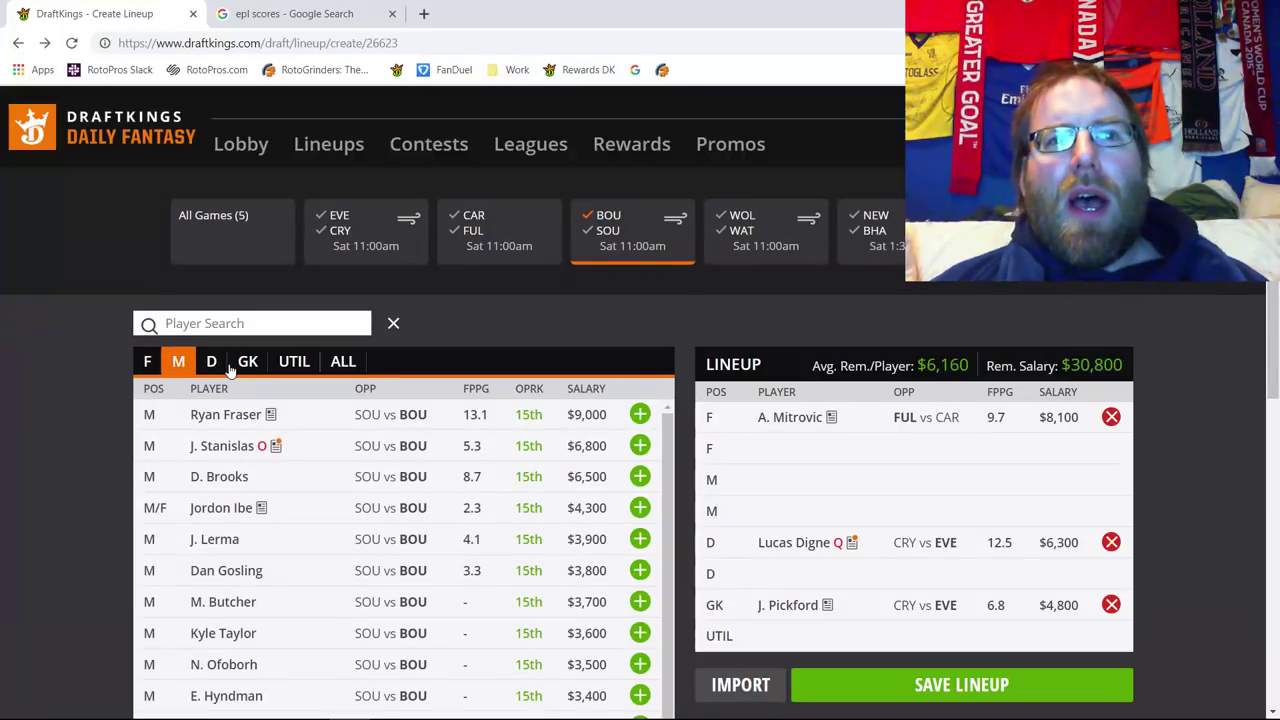
right_click(274, 365)
left_click(678, 317)
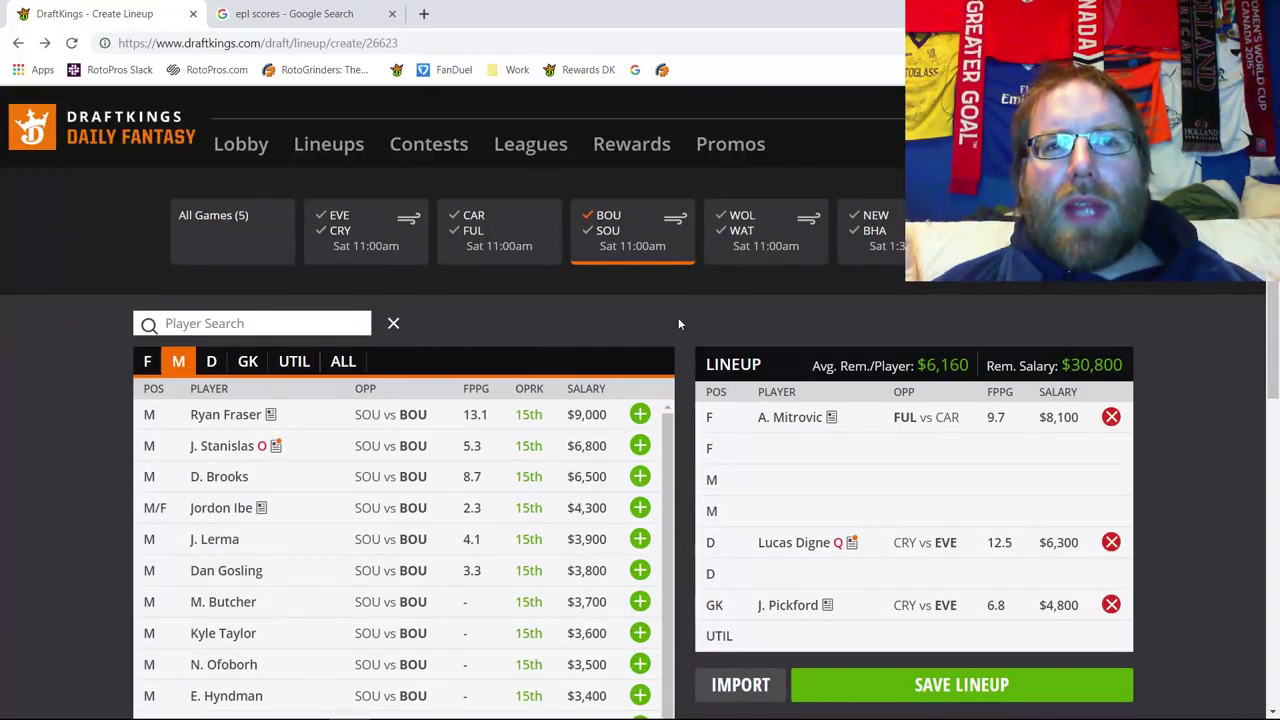
left_click(228, 450)
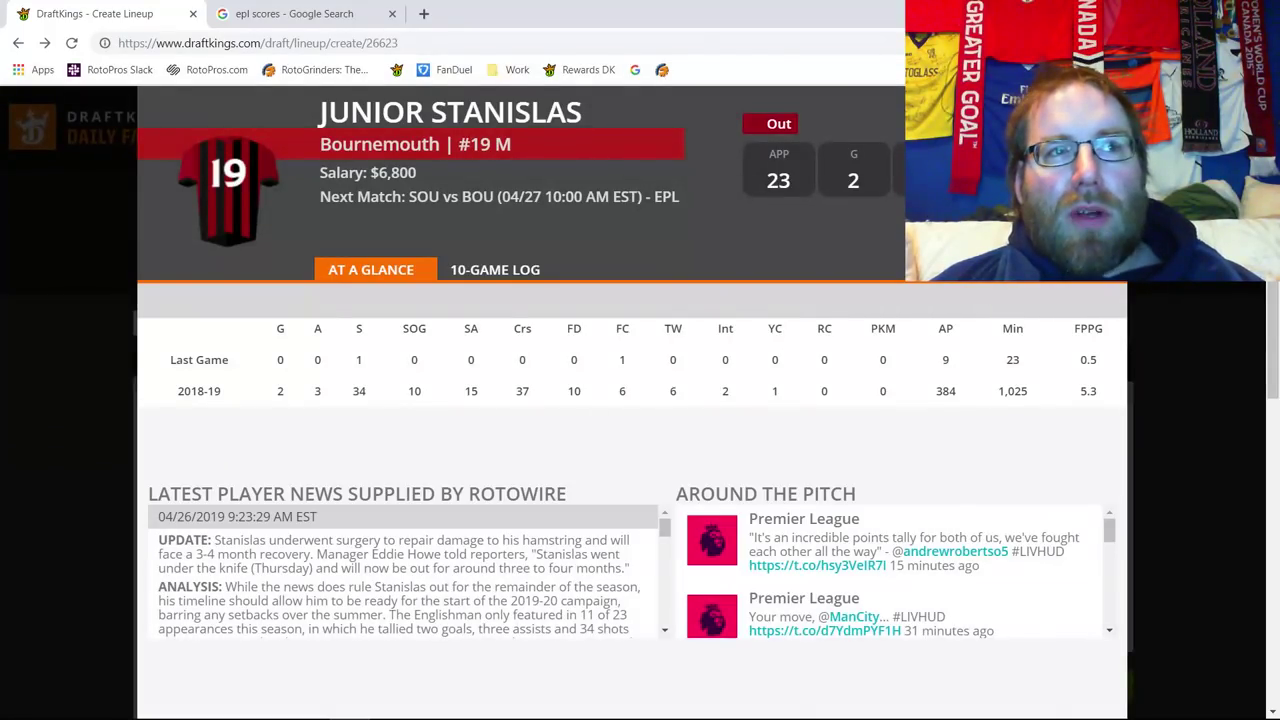
key("Escape")
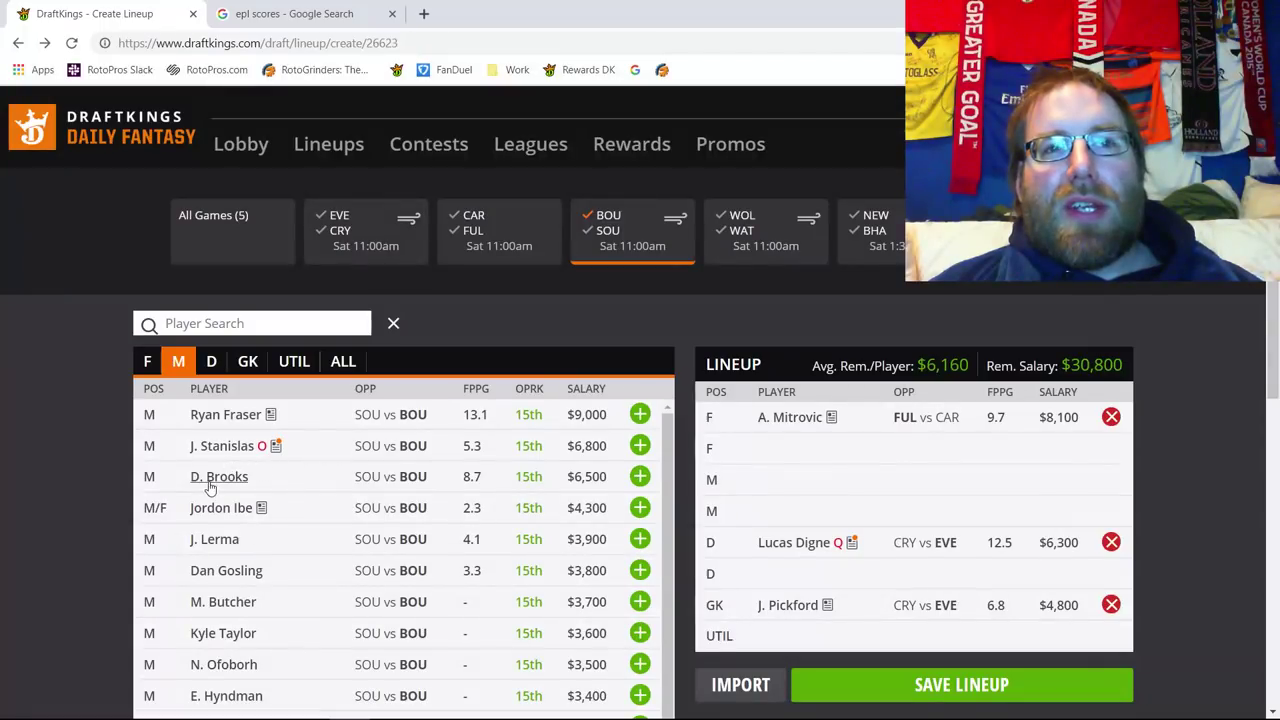
Review Bournemouth midfielder David Brooks's 10-game log on his player card
left_click(212, 480)
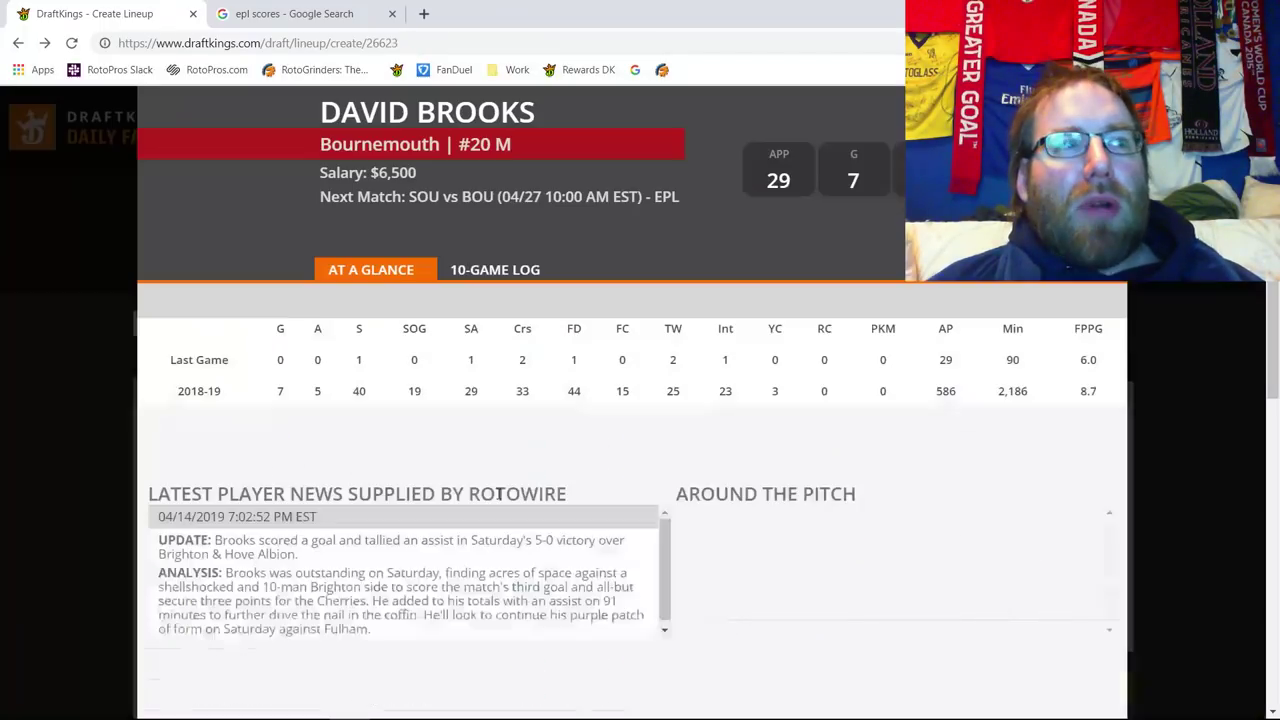
left_click(505, 274)
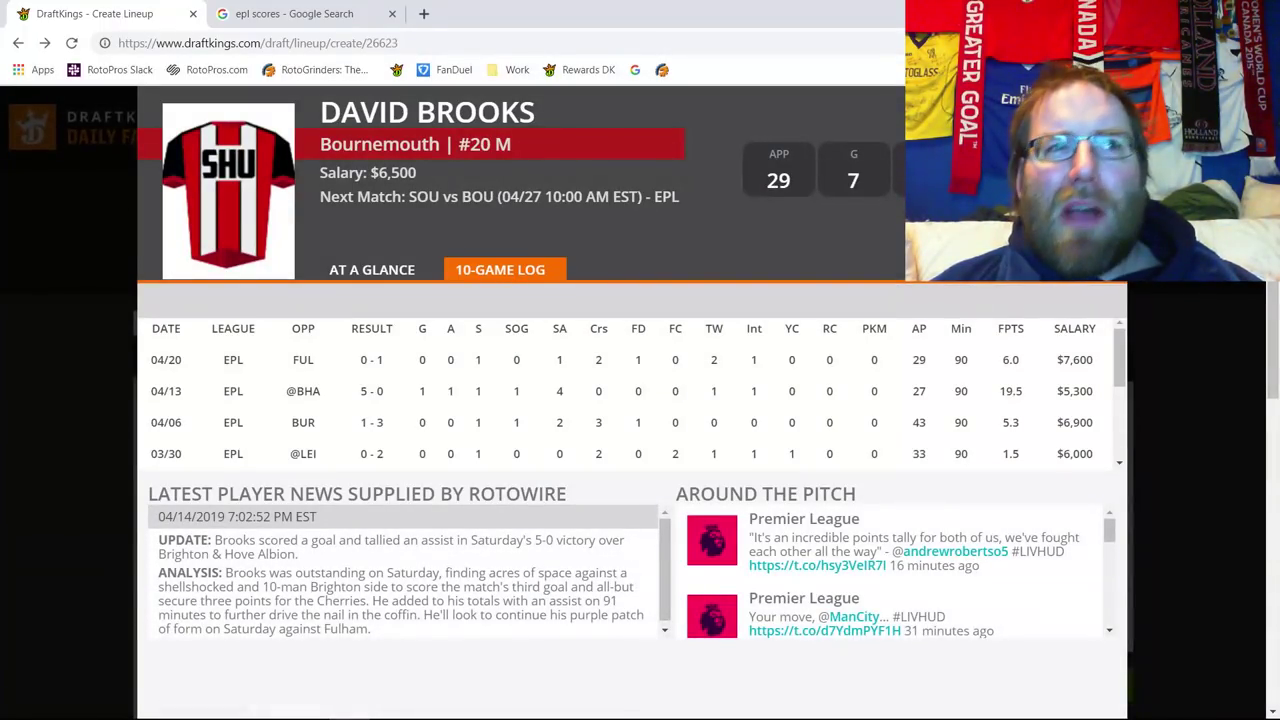
key("Escape")
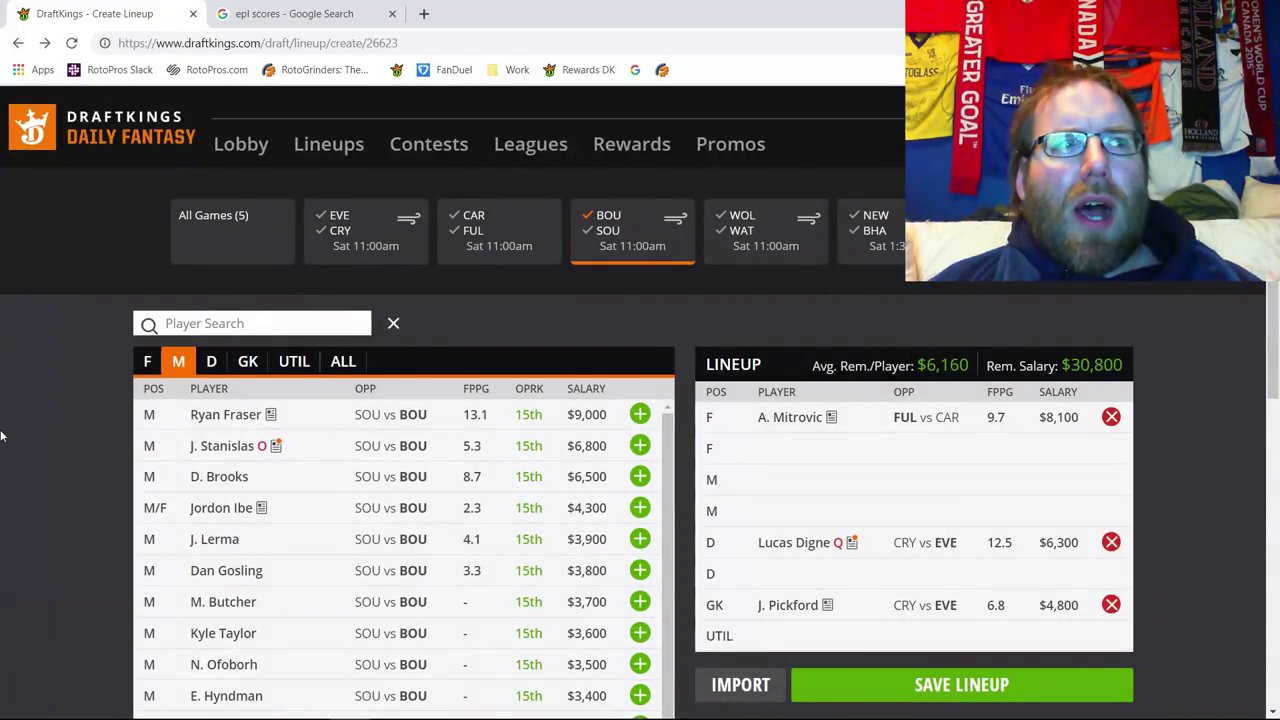
List Bournemouth's forwards and review Joshua King's 10-game log
left_click(150, 366)
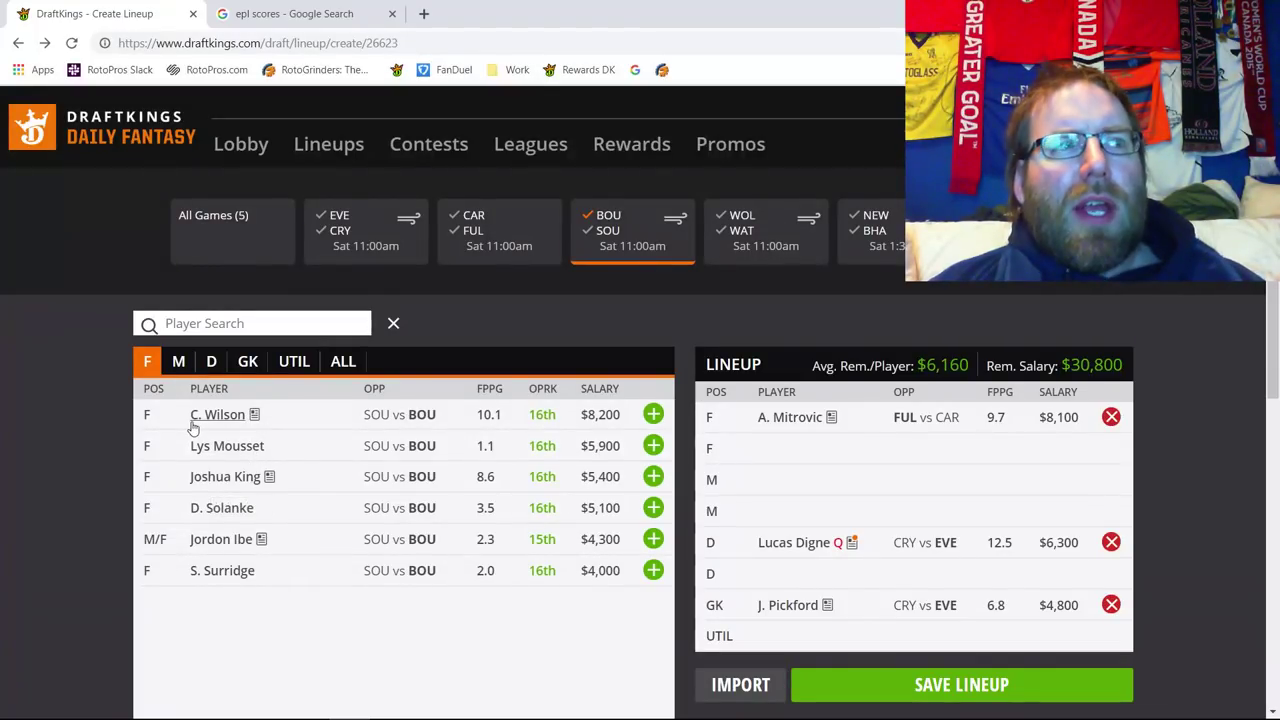
left_click(207, 480)
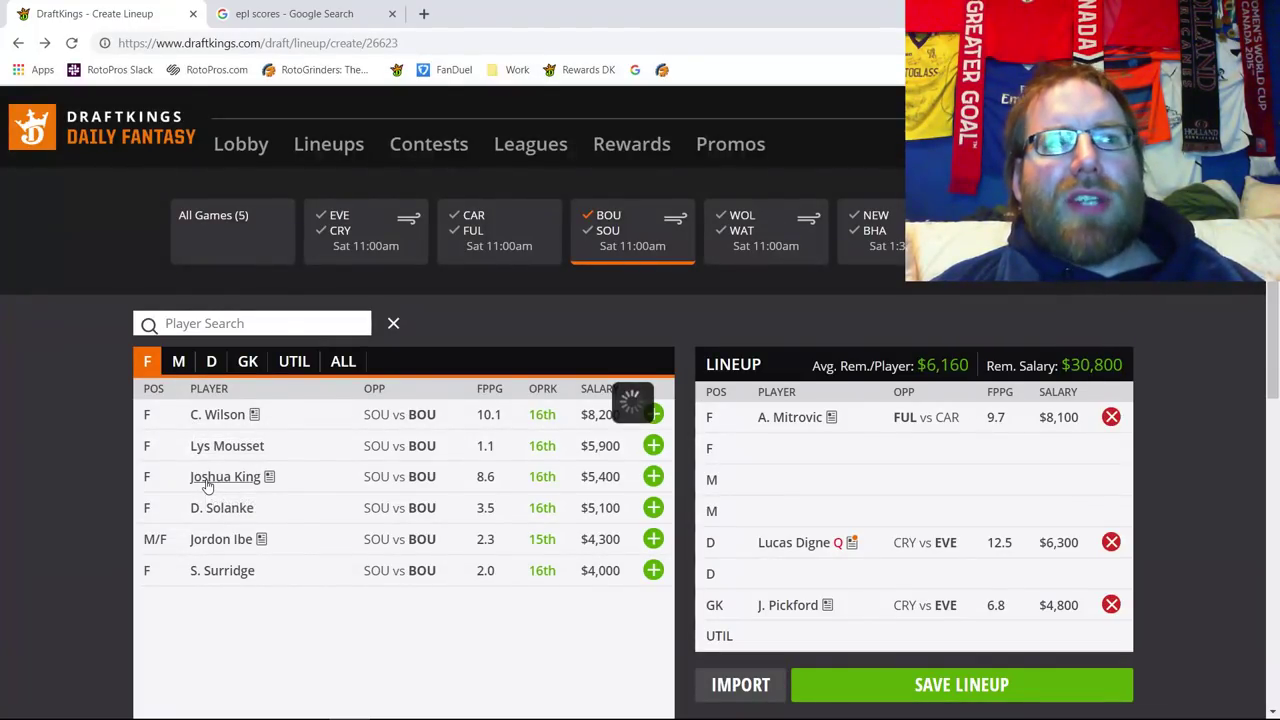
left_click(495, 270)
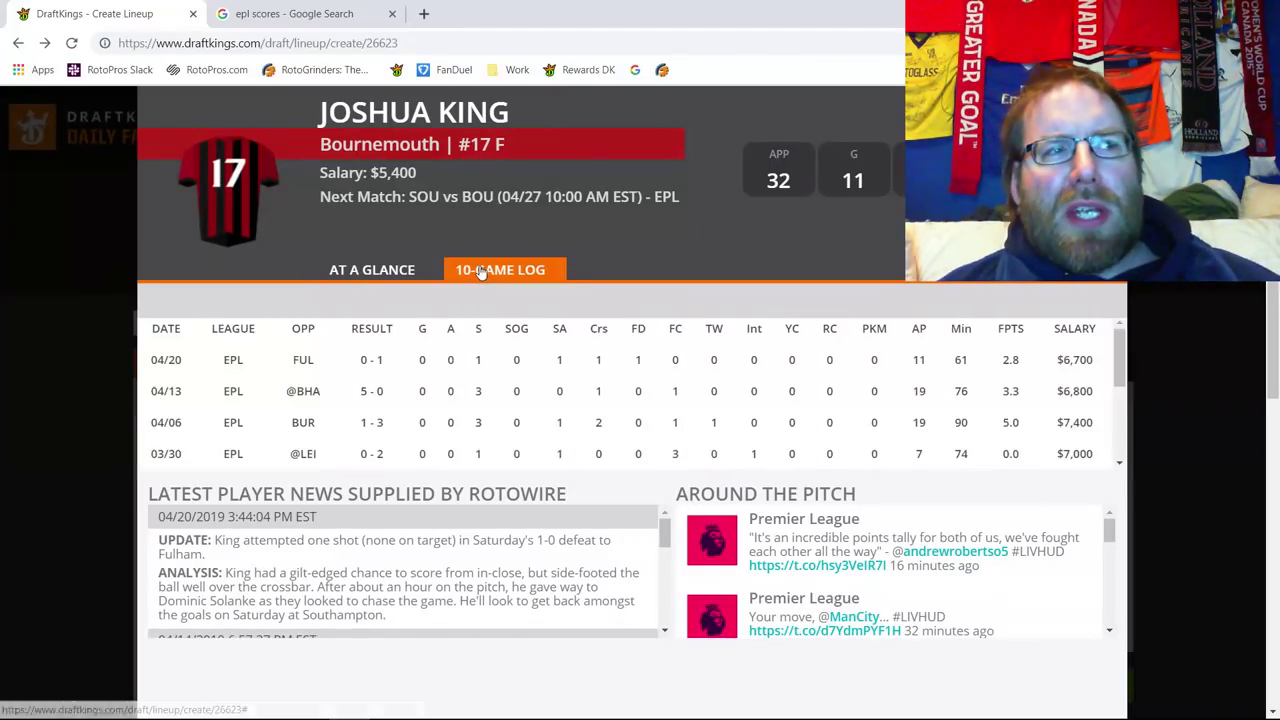
key("Escape")
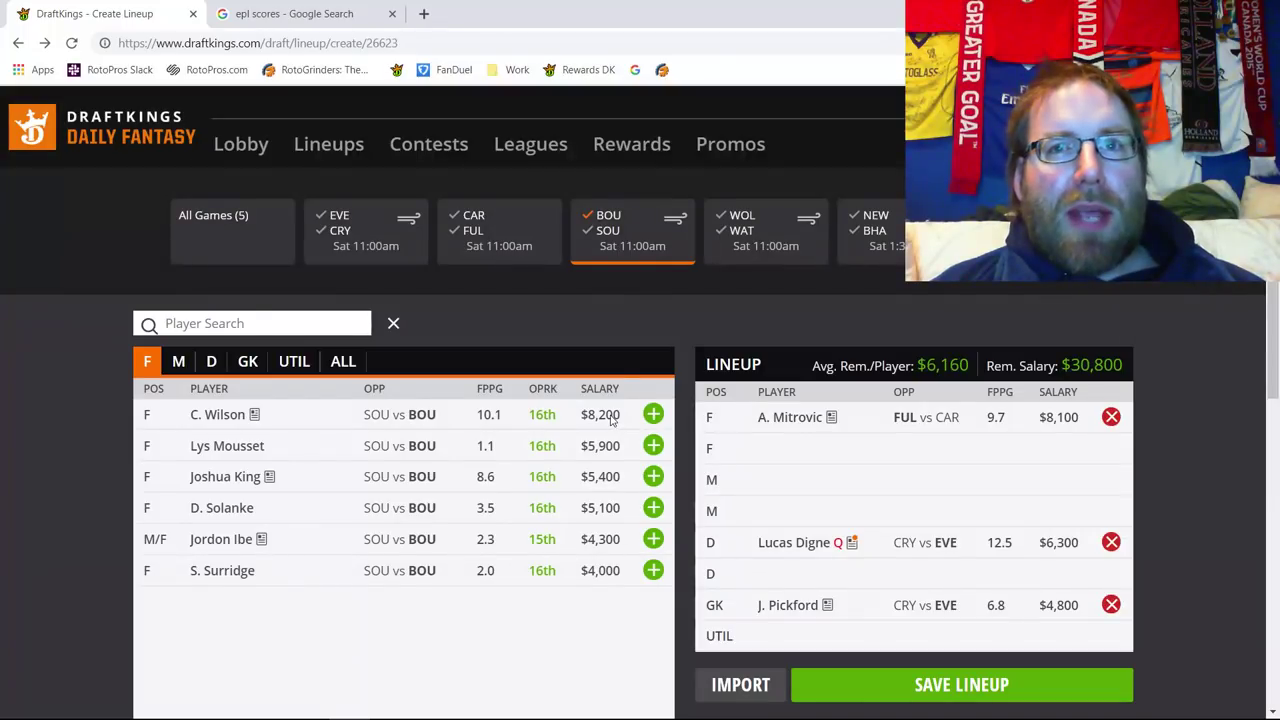
Switch the player pool from Bournemouth to Southampton only and review the Southampton goalkeepers
left_click(600, 216)
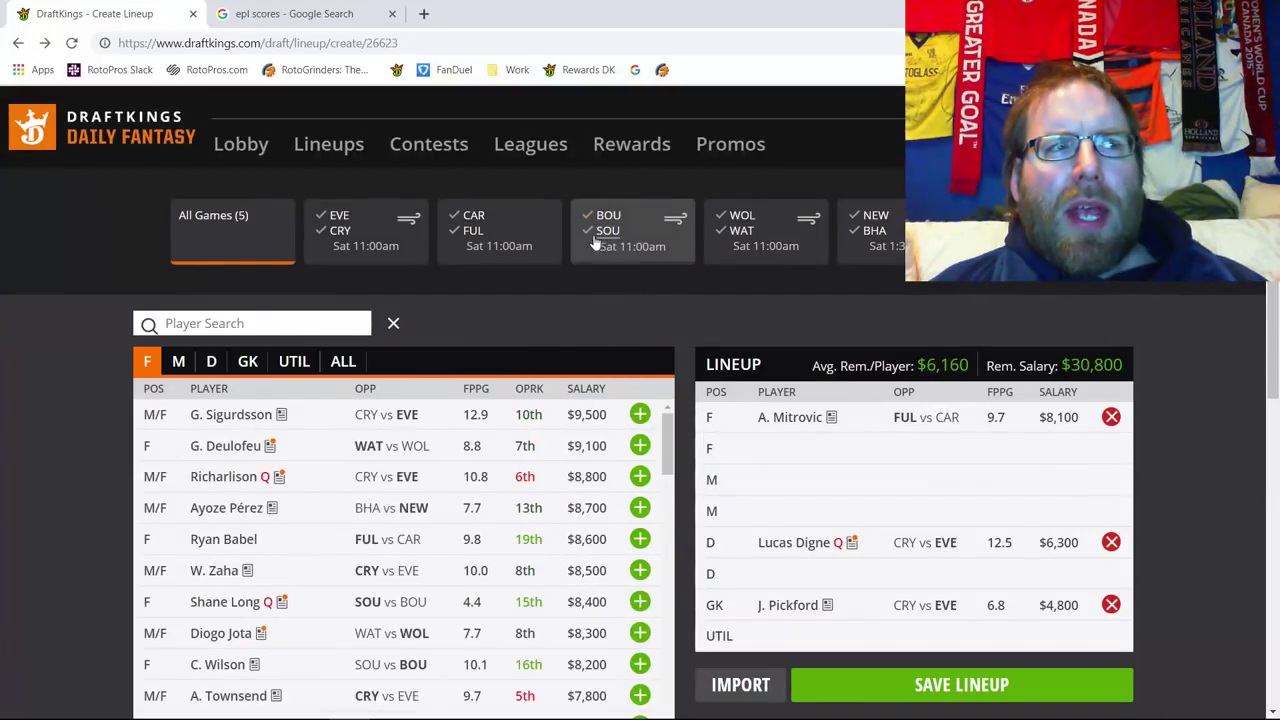
left_click(600, 230)
left_click(248, 362)
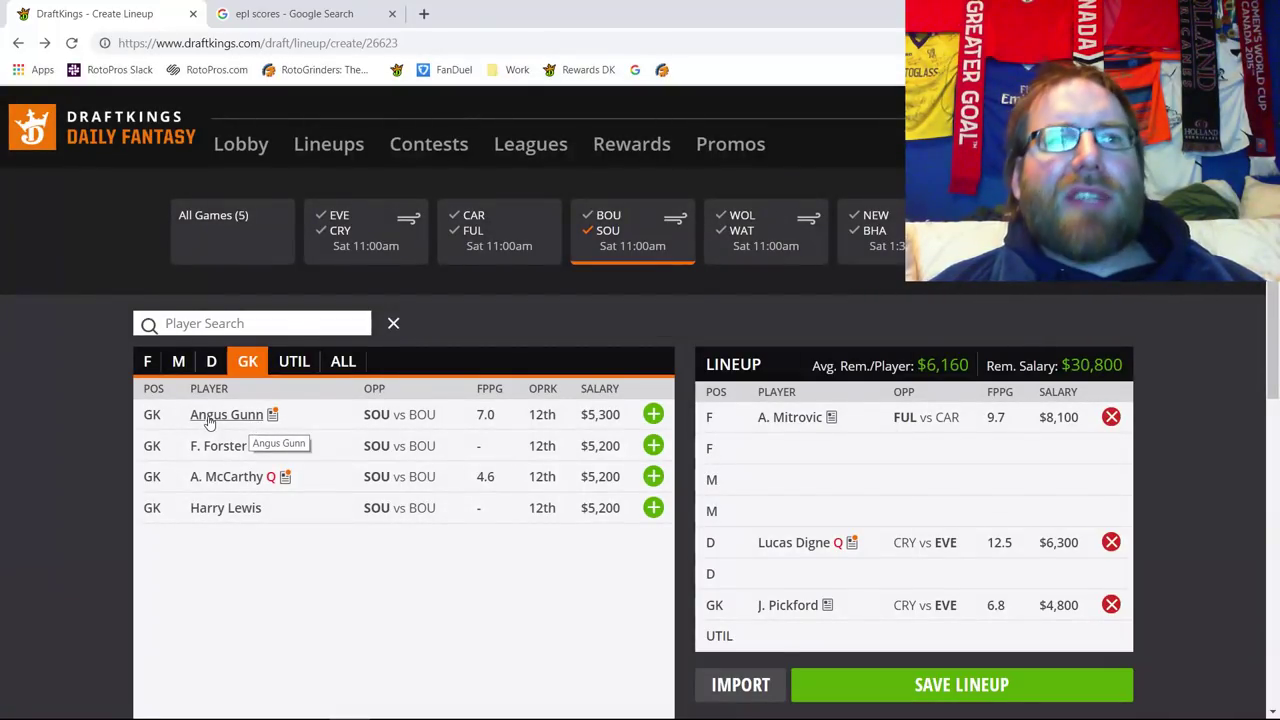
List Southampton's defenders and add M. Targett to the lineup's open defender slot
left_click(211, 362)
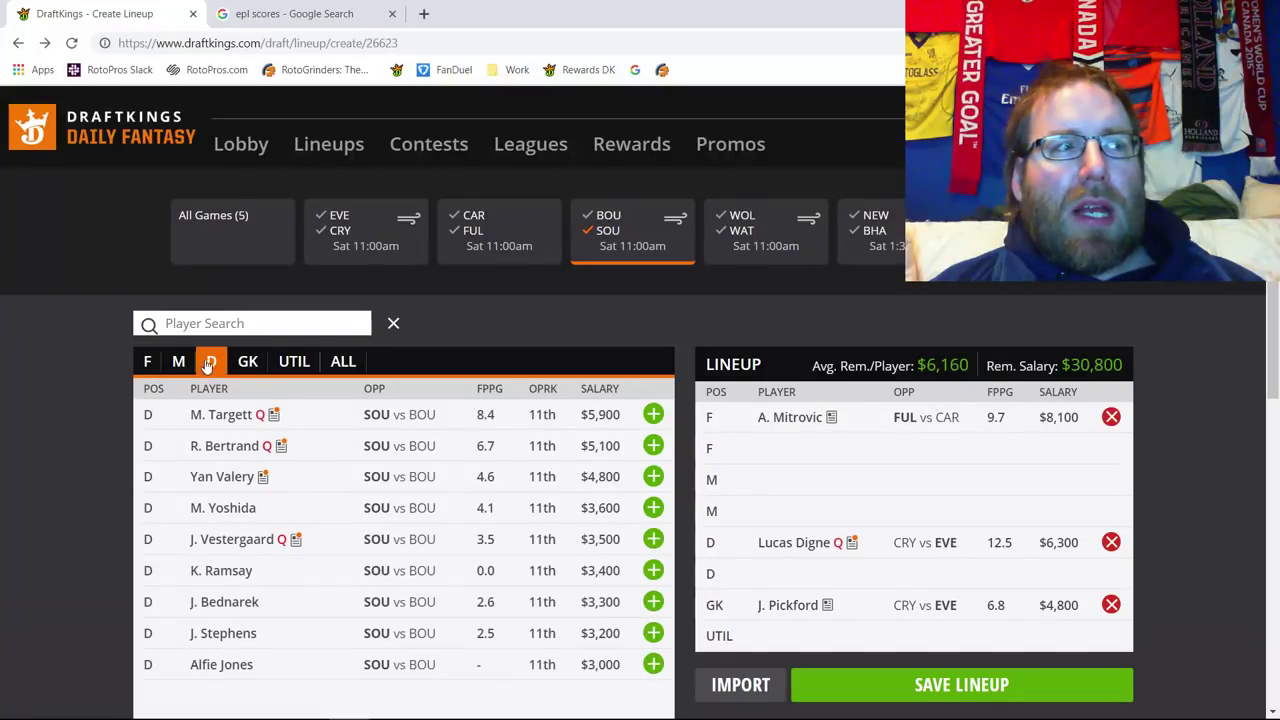
left_click(653, 414)
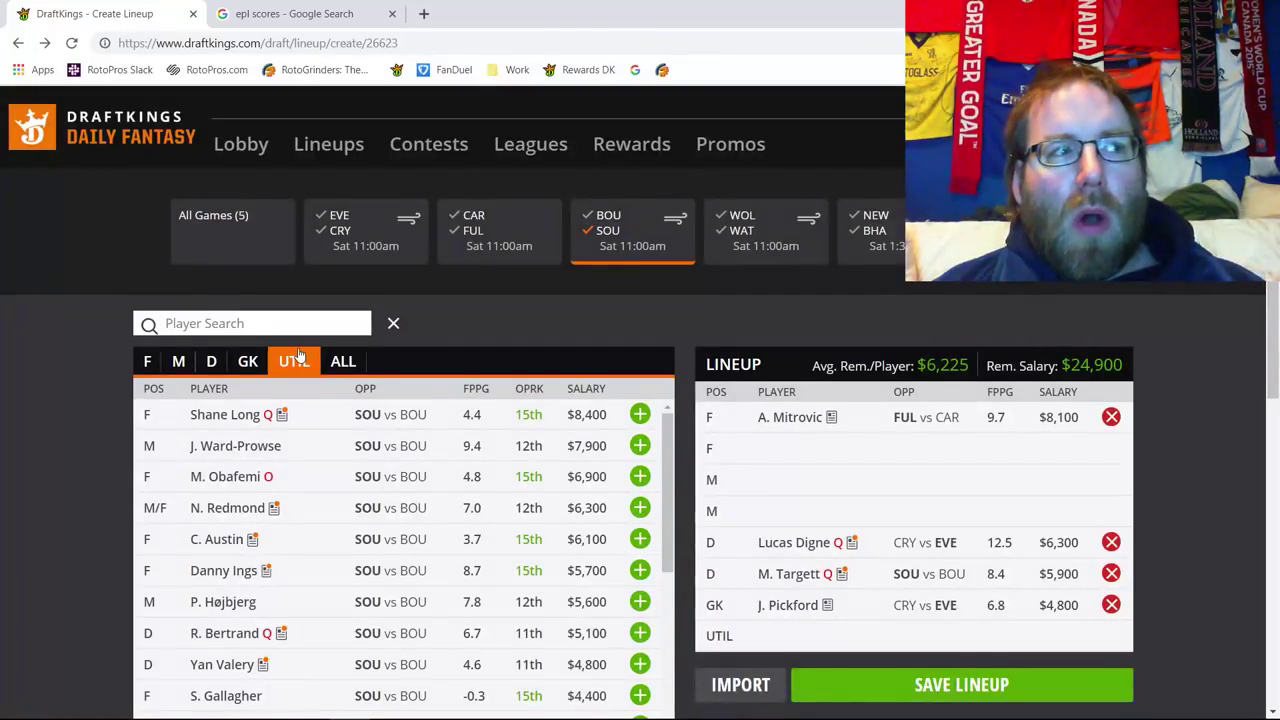
List Southampton's midfielders and check J. Ward-Prowse's crosses and fantasy points in his 10-game log against his salary
left_click(180, 362)
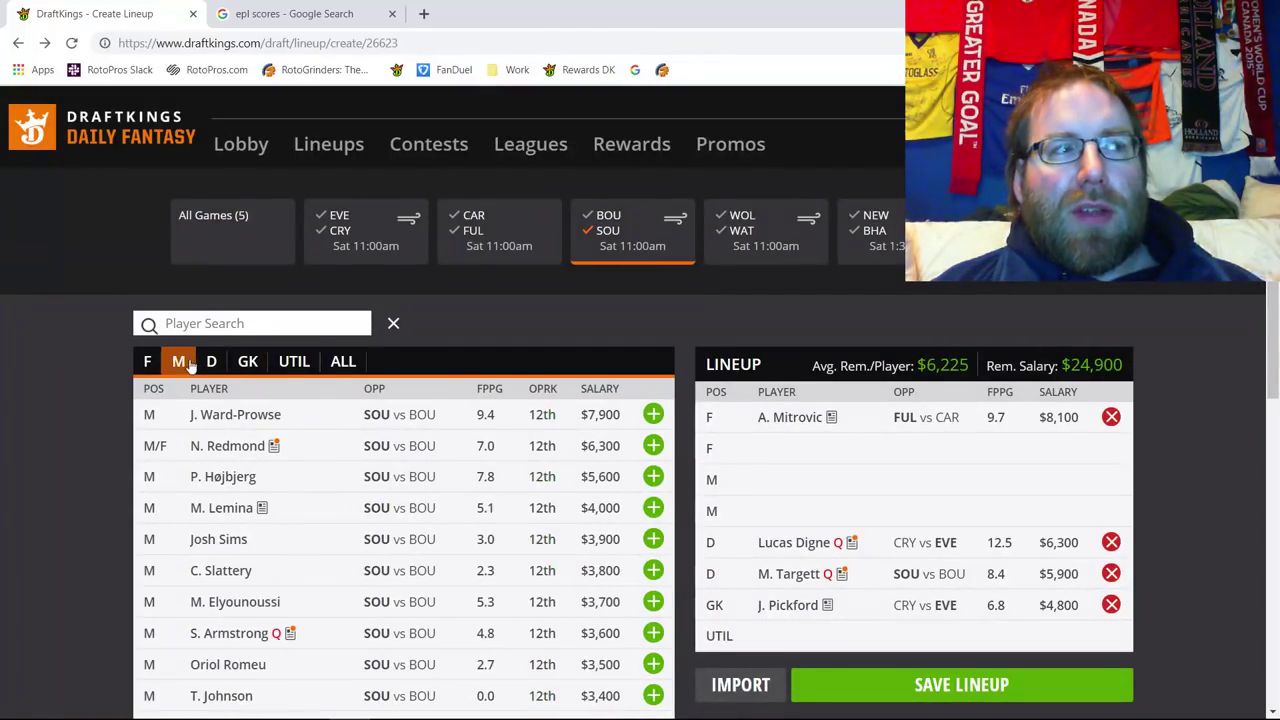
left_click(248, 416)
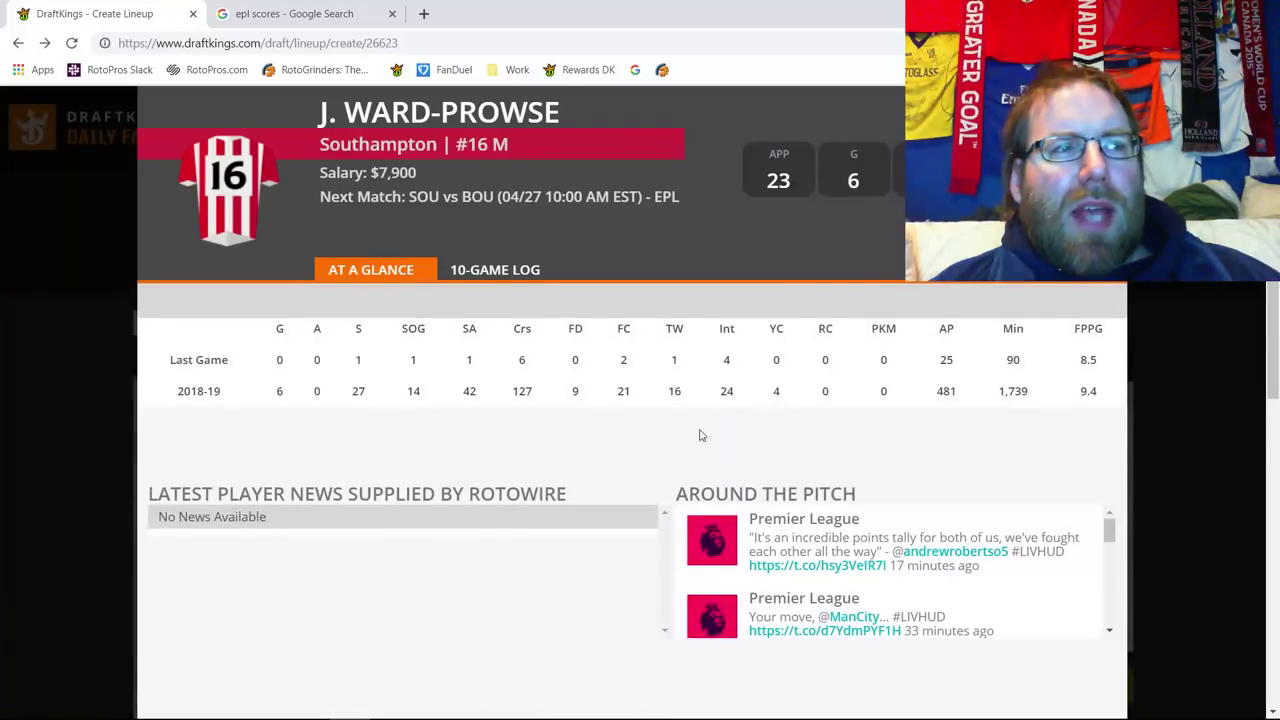
left_click(516, 278)
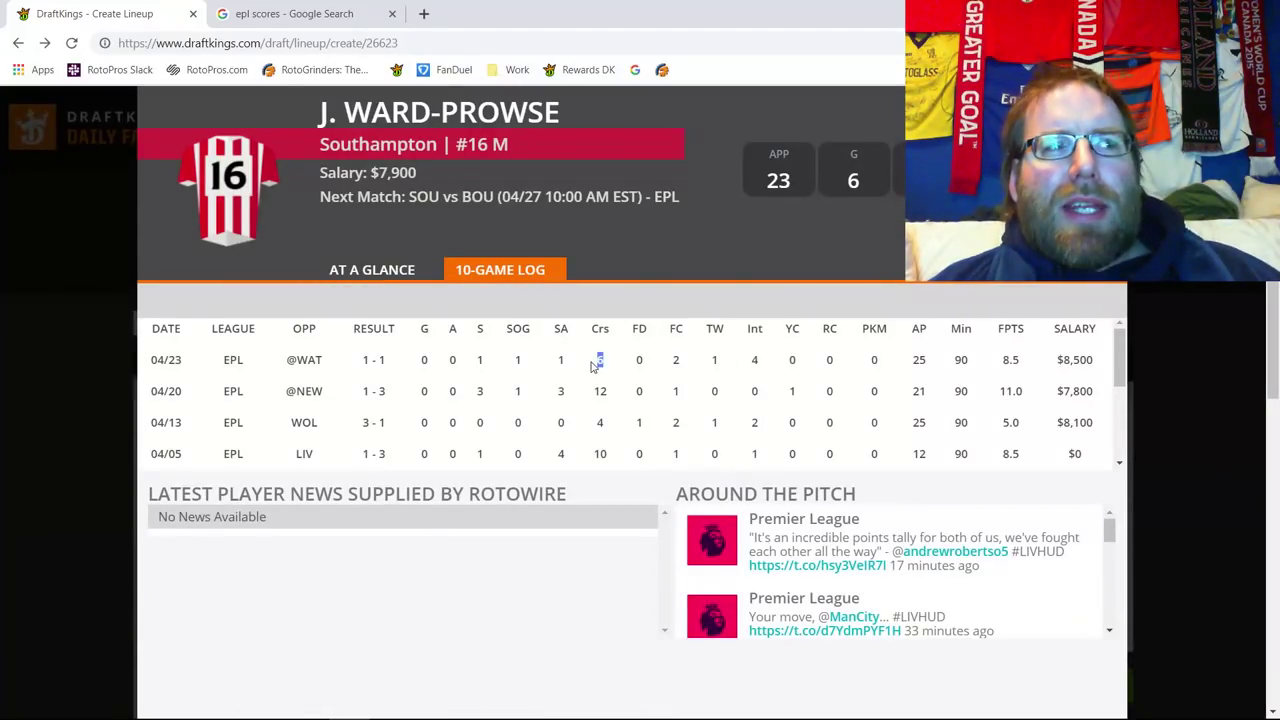
double_click(600, 391)
left_click(602, 443)
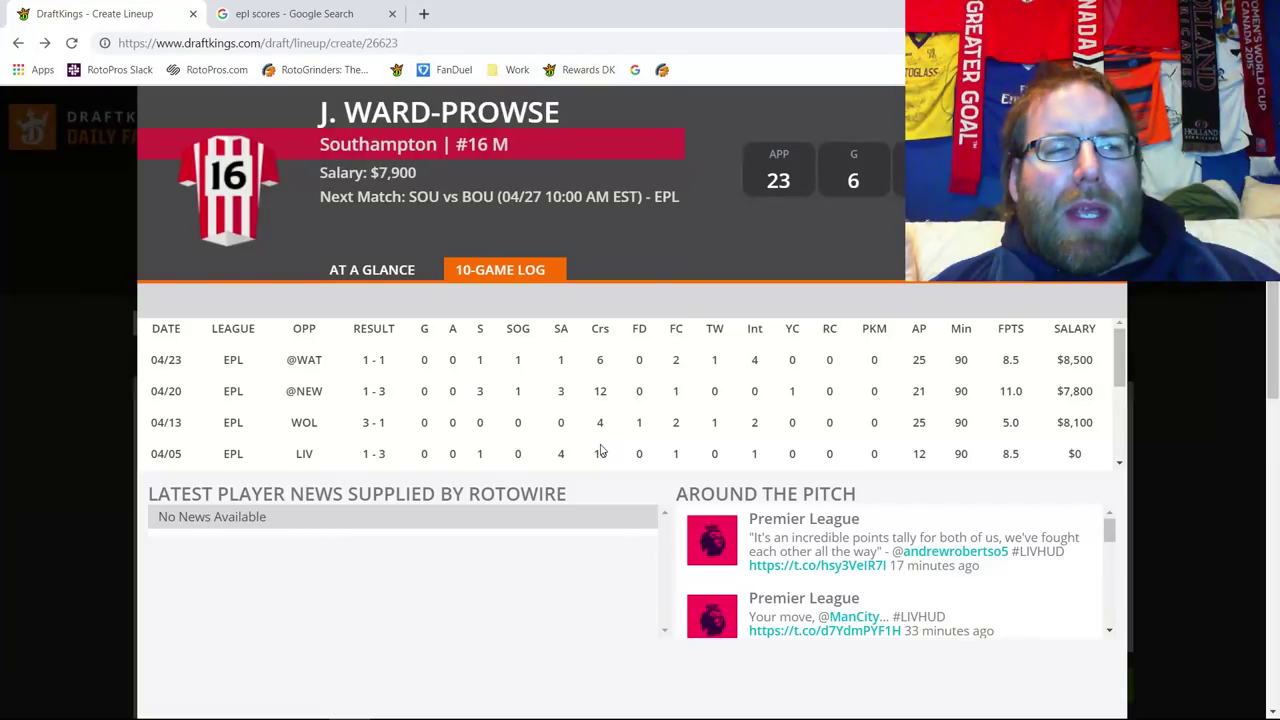
double_click(1010, 361)
left_click(1012, 388)
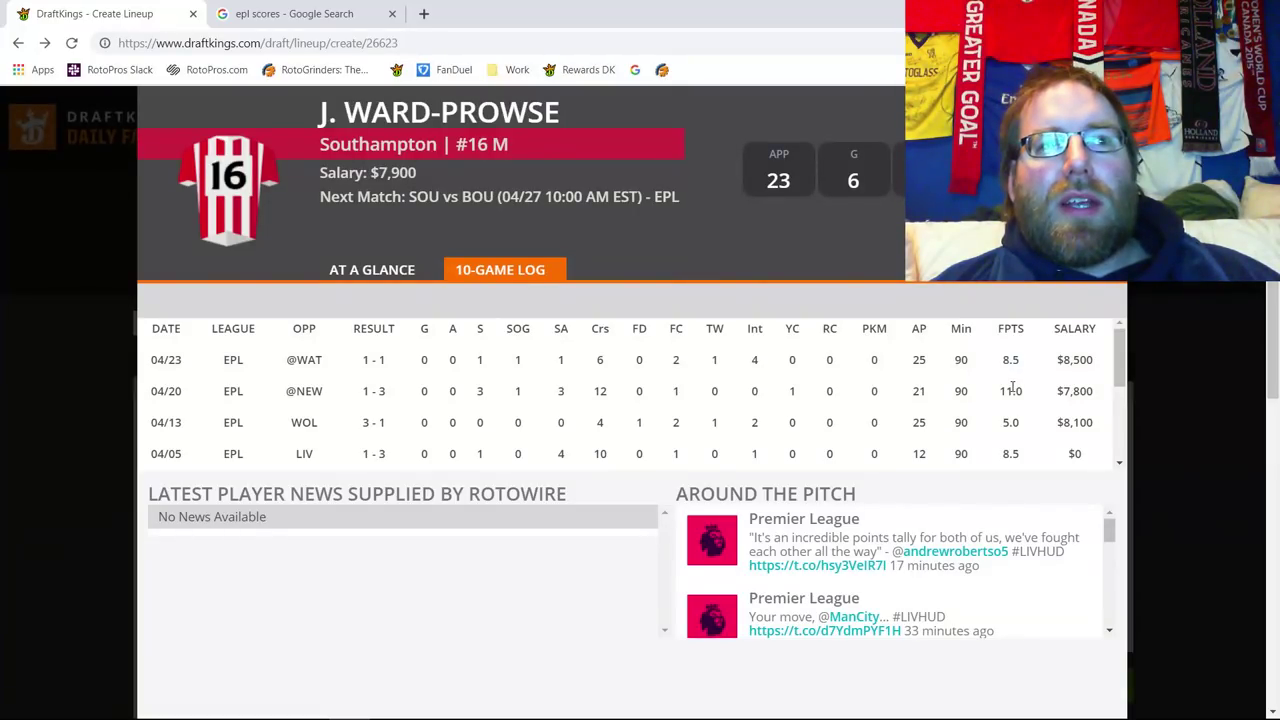
double_click(1011, 390)
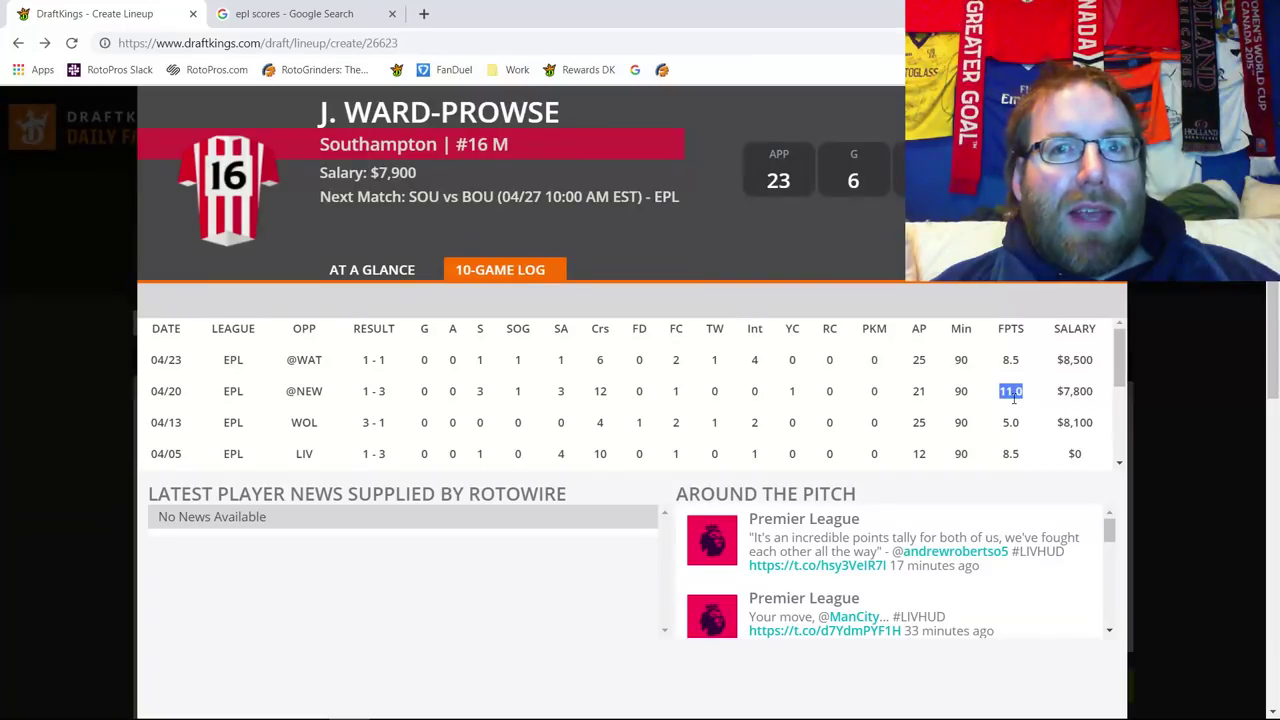
double_click(397, 172)
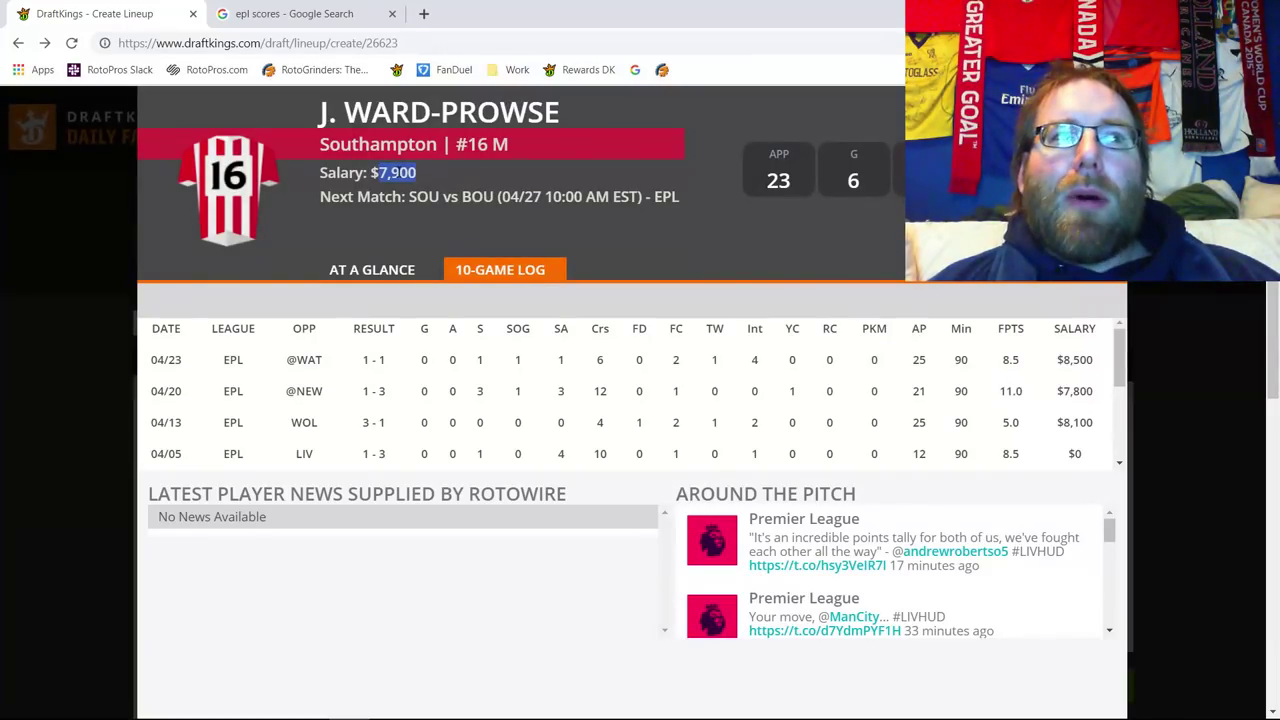
key("Escape")
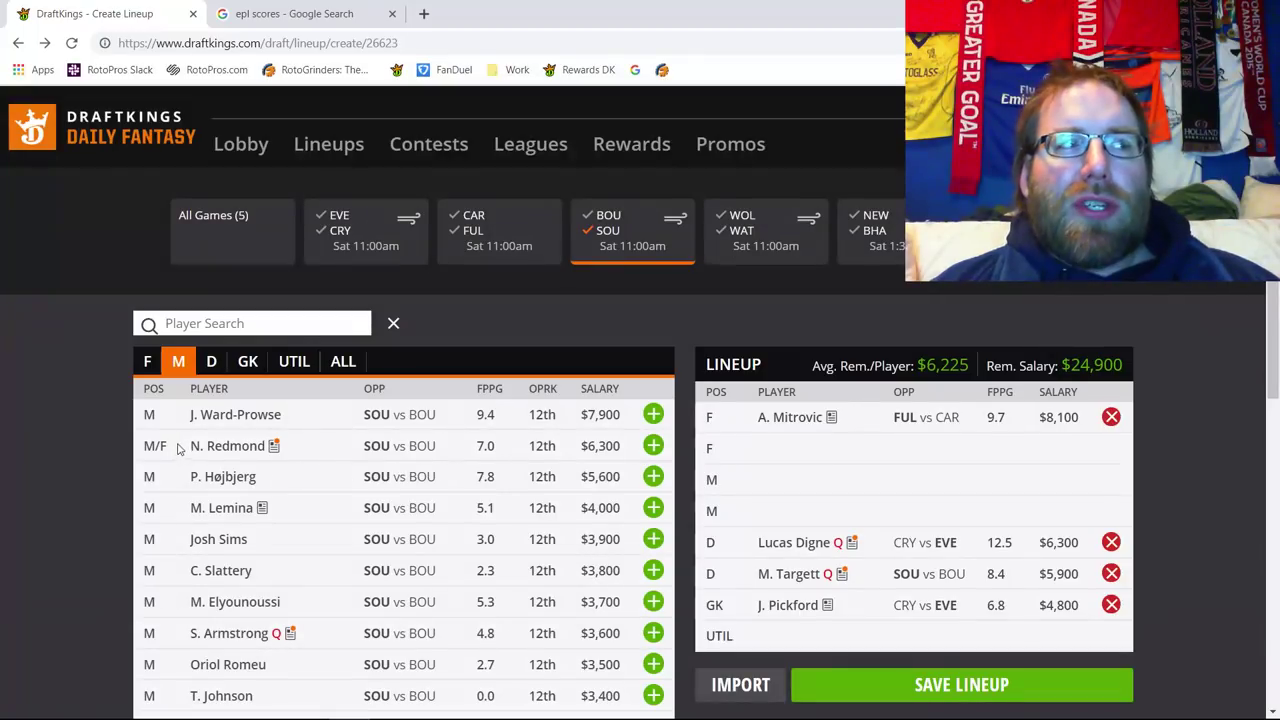
Review Nathan Redmond's 10-game log, checking his fantasy points in each recent match
left_click(230, 446)
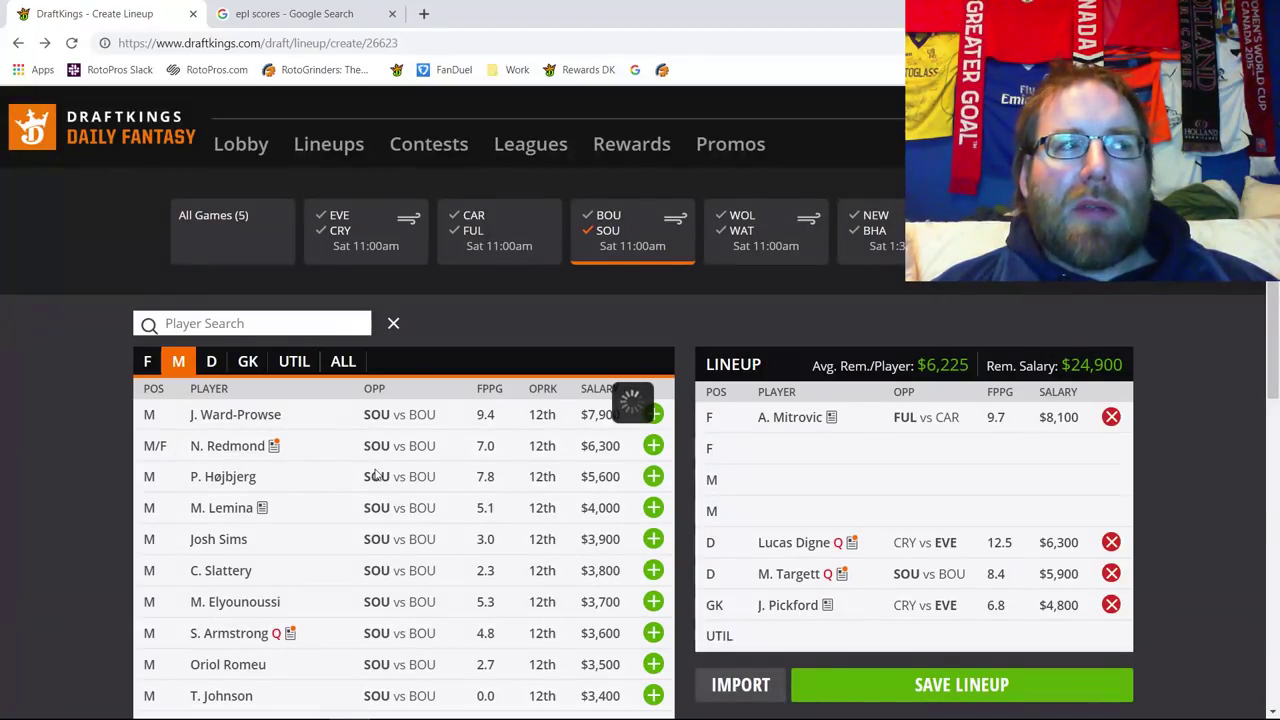
left_click(491, 270)
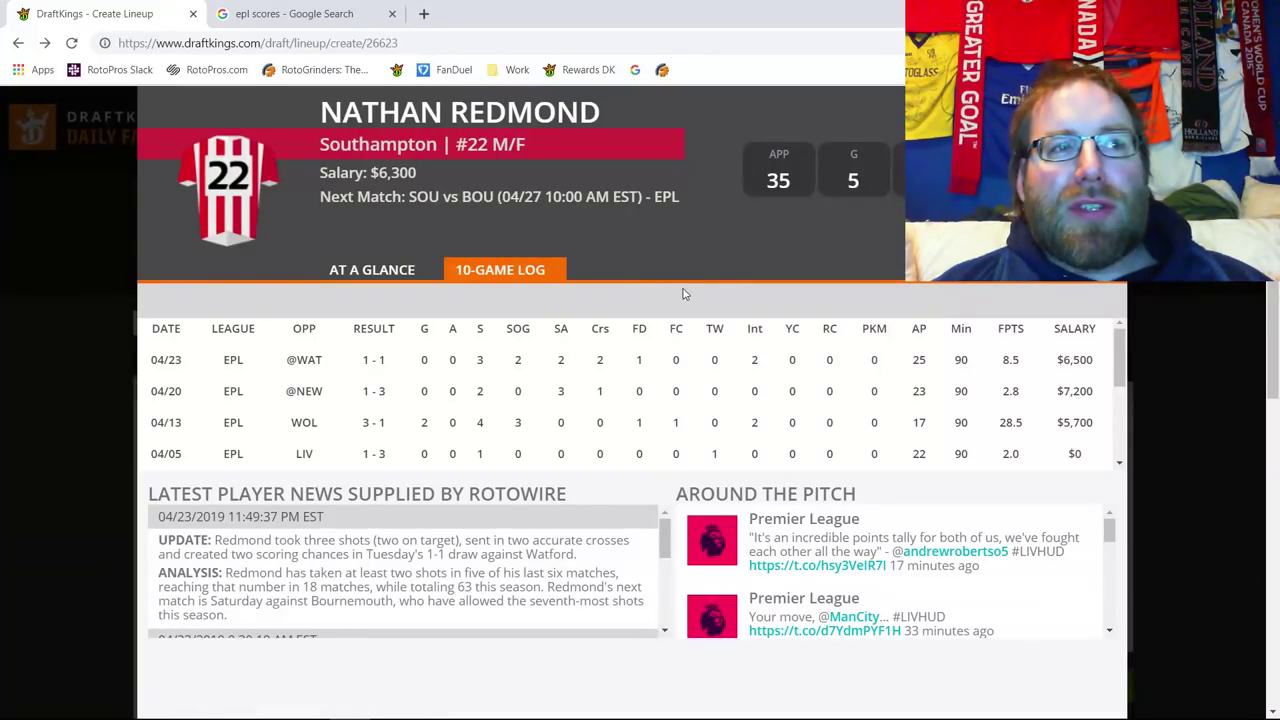
double_click(1010, 390)
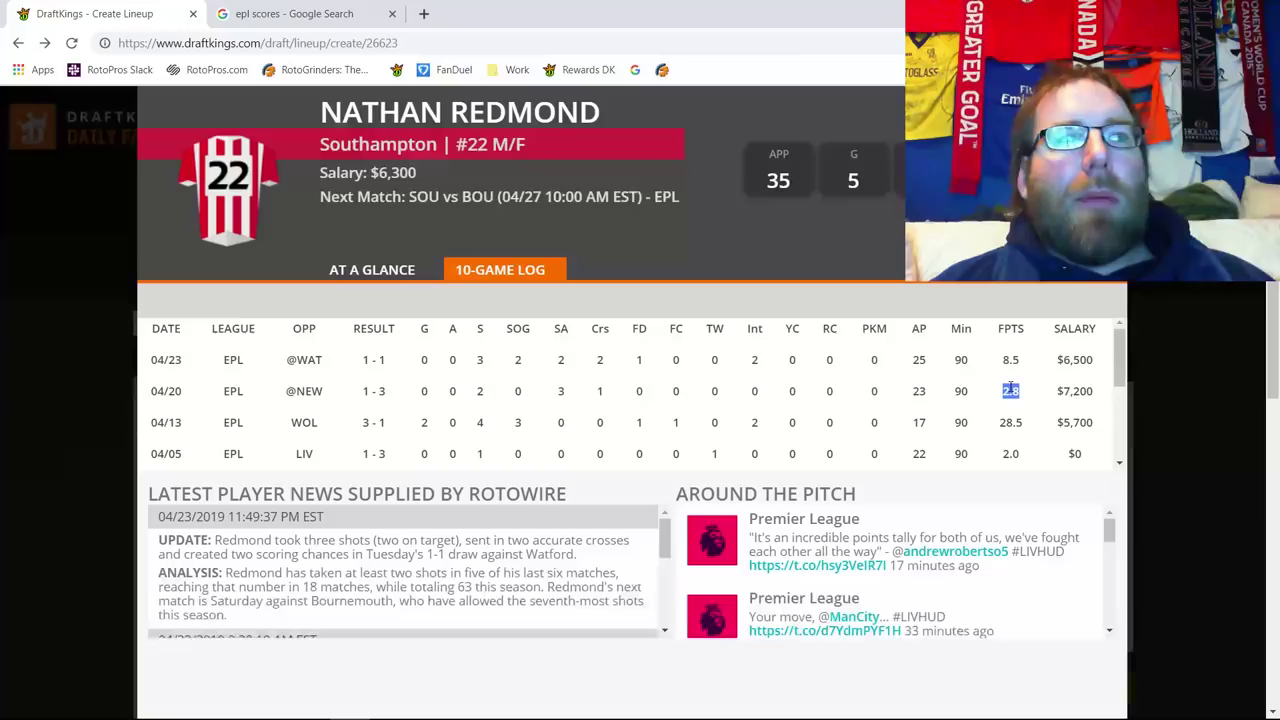
left_click(1022, 452)
scroll(999, 431, "down", 3)
scroll(1010, 380, "up", 3)
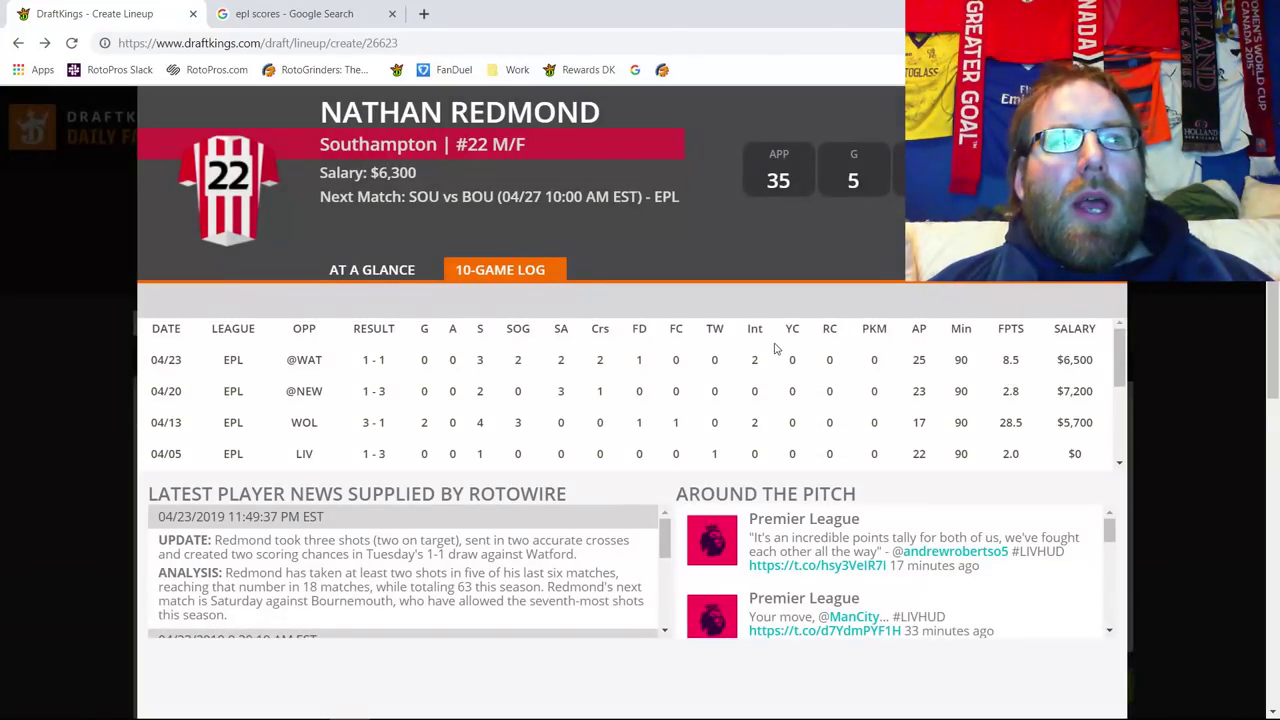
key("Escape")
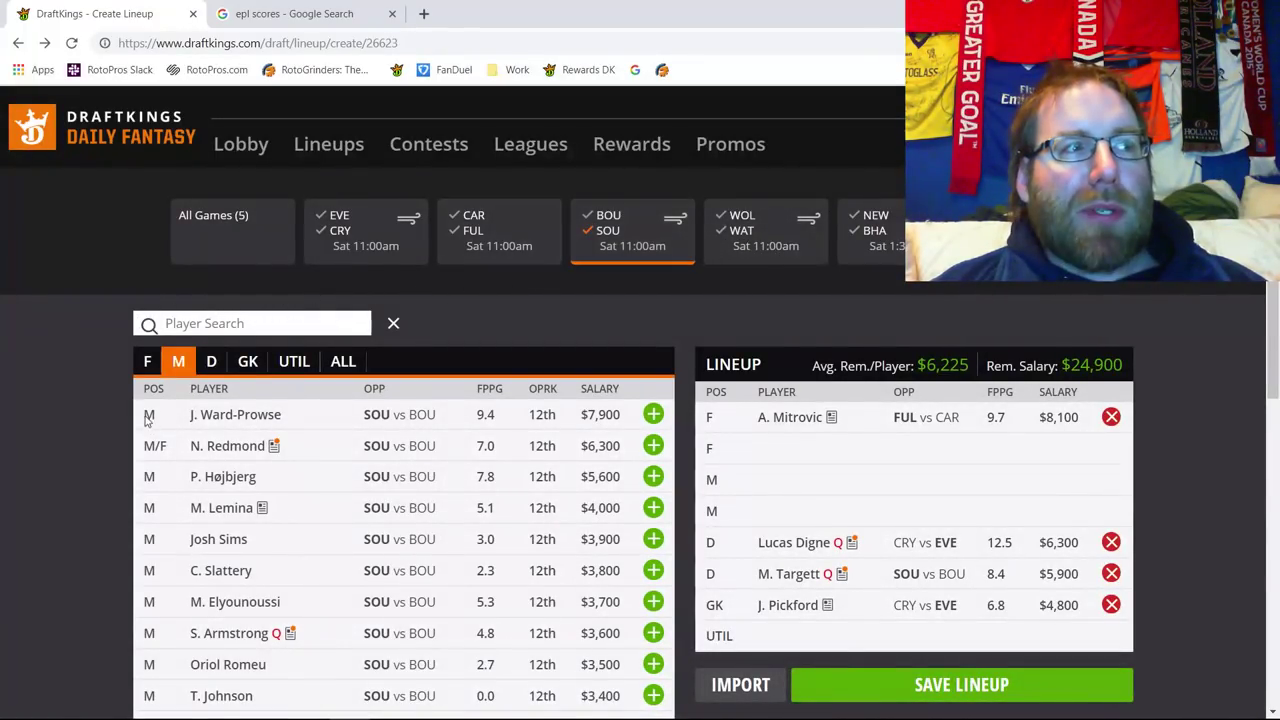
List Southampton's forwards and review their fantasy averages and salaries
left_click(152, 362)
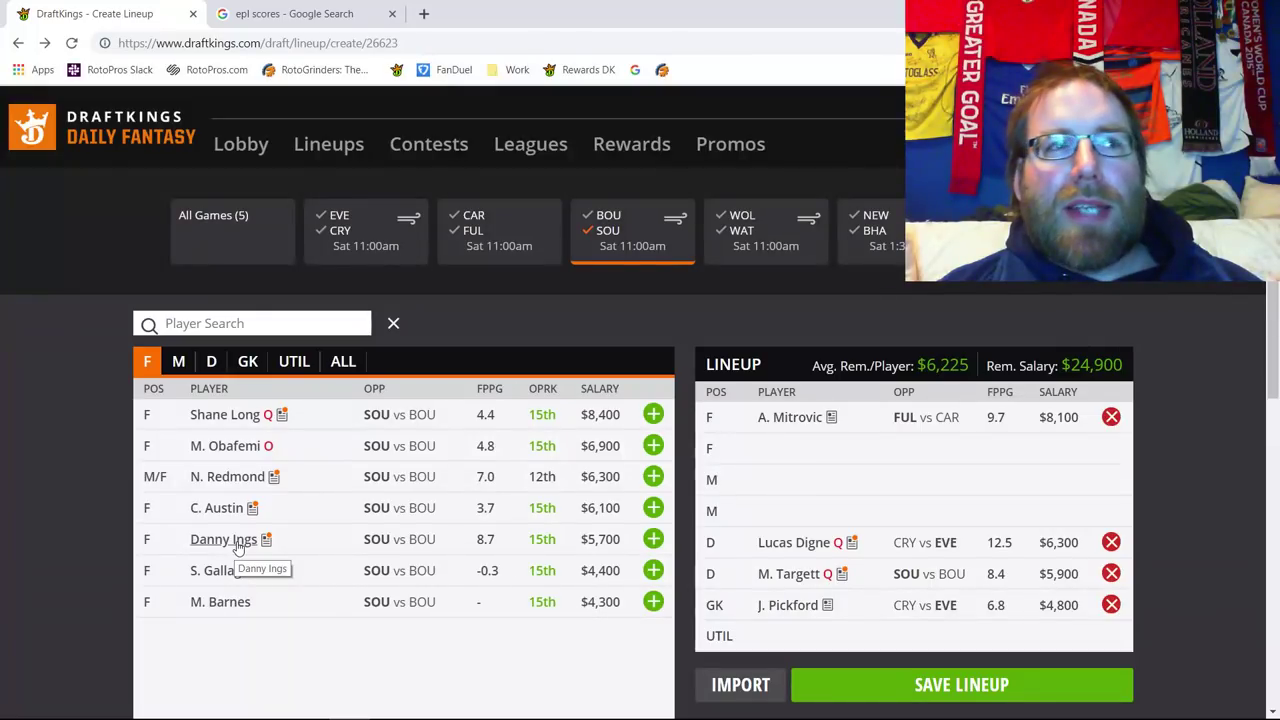
left_click(608, 240)
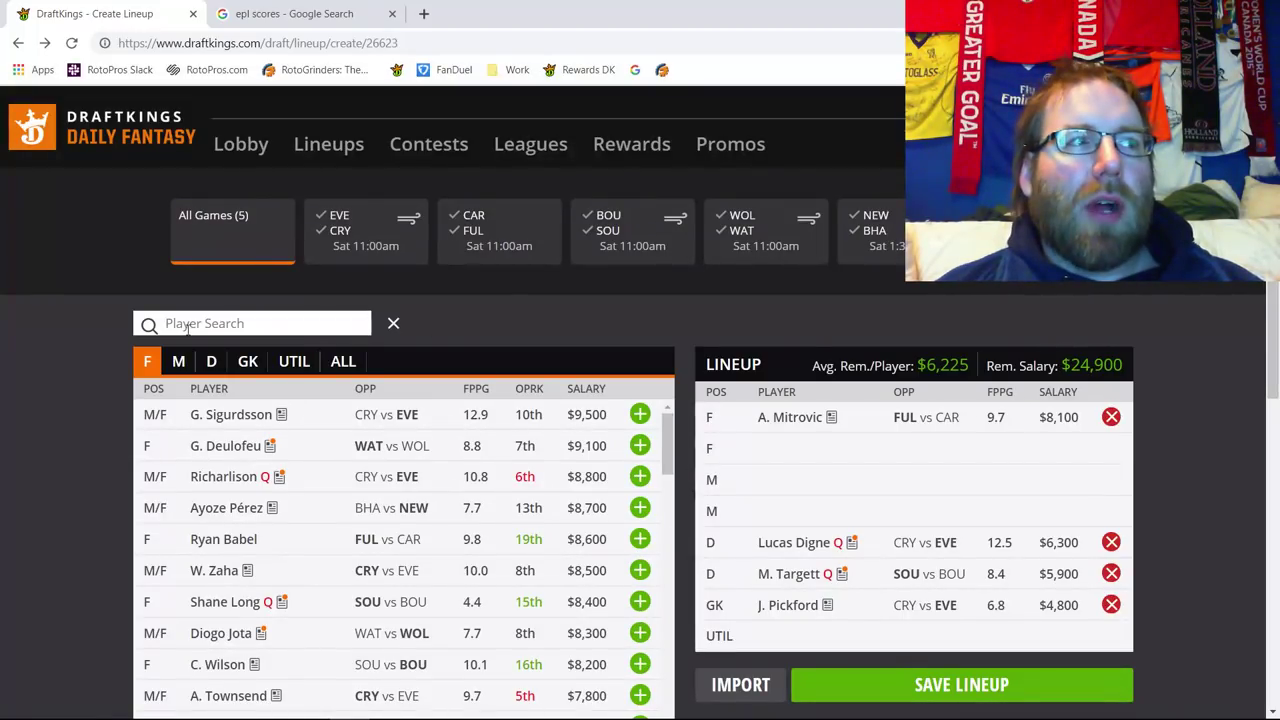
Try Southampton midfielder N. Redmond in the lineup's open midfielder slot and remove him again
left_click(180, 363)
left_click(612, 236)
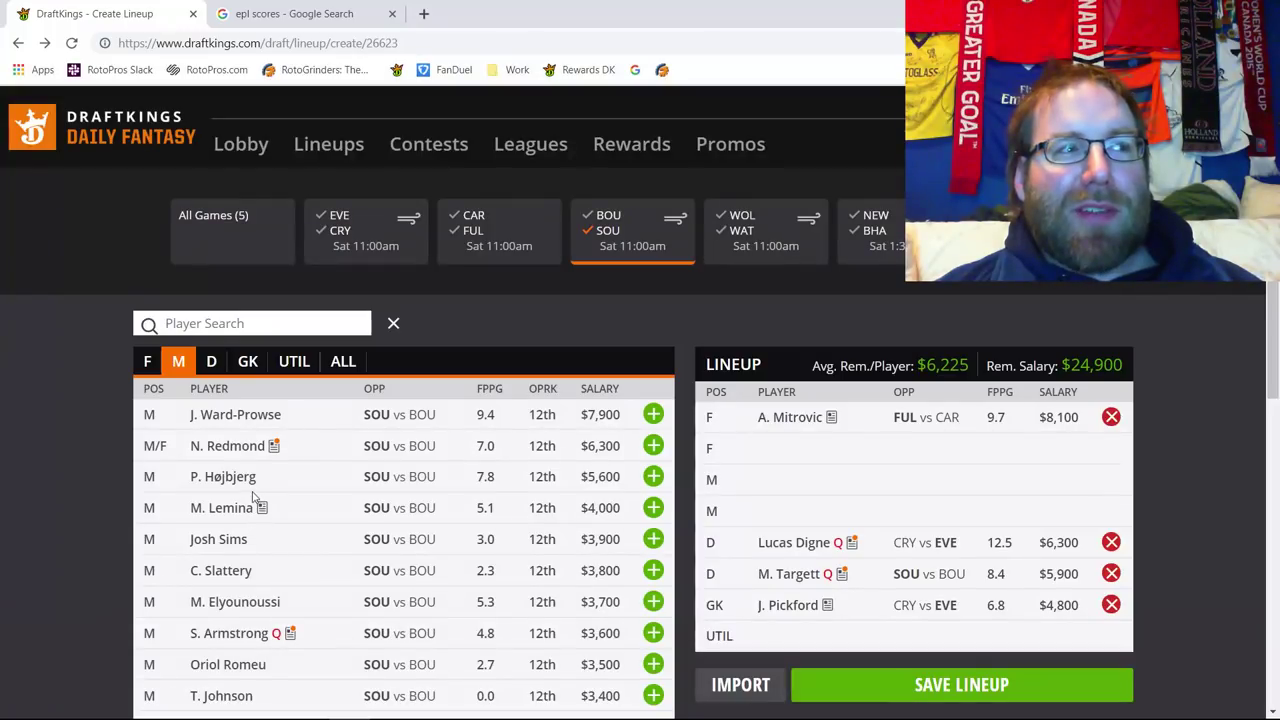
left_click(653, 446)
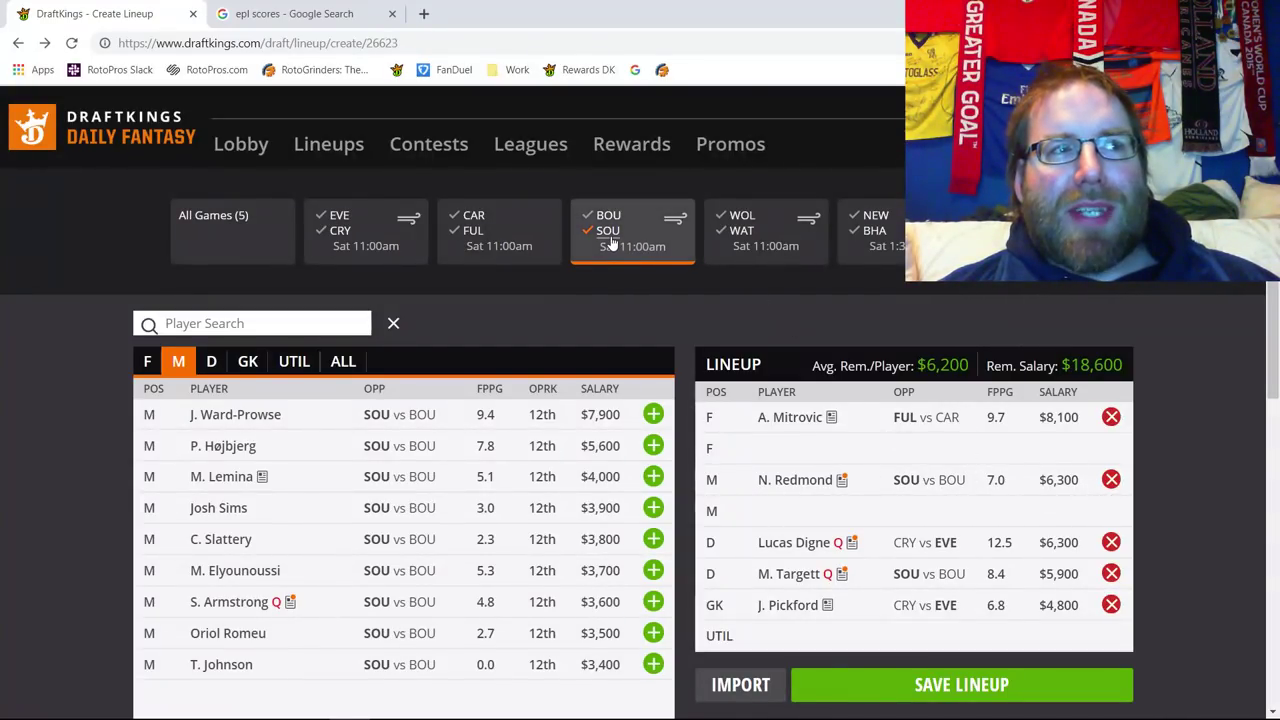
left_click(1111, 479)
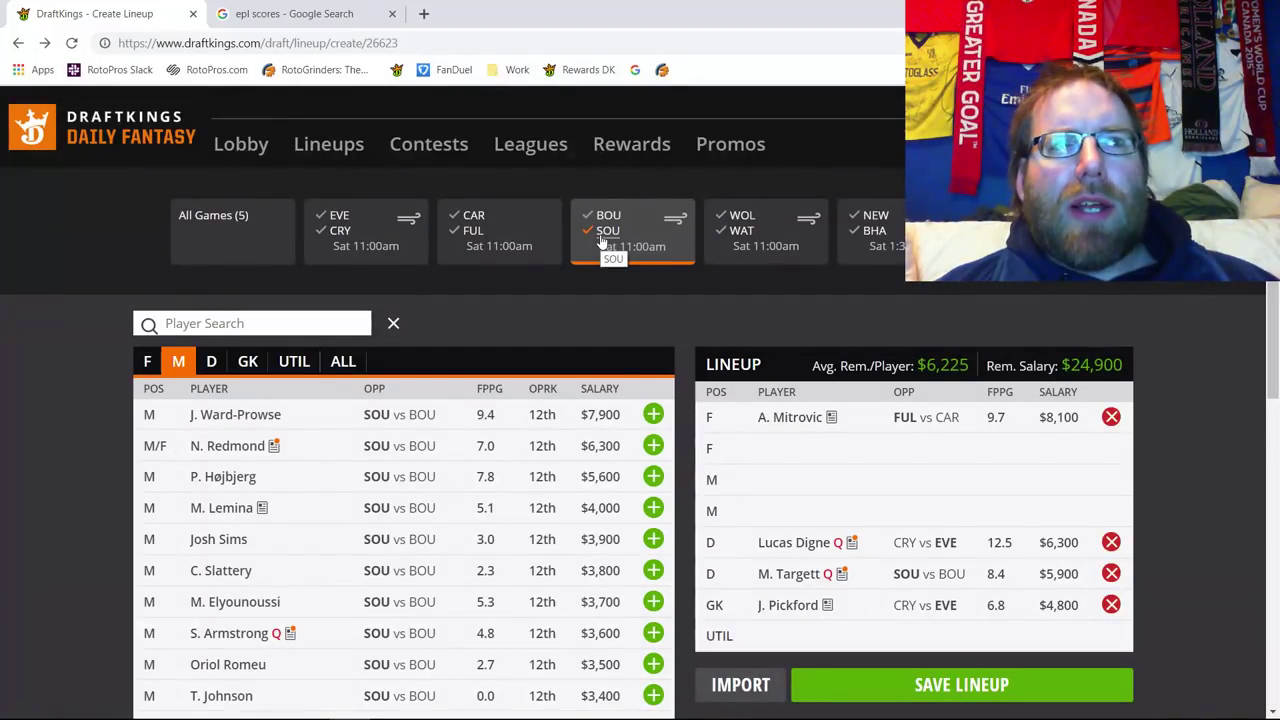
Switch the player pool from Southampton to Wolverhampton only and review the Wolverhampton defenders and goalkeepers
left_click(650, 245)
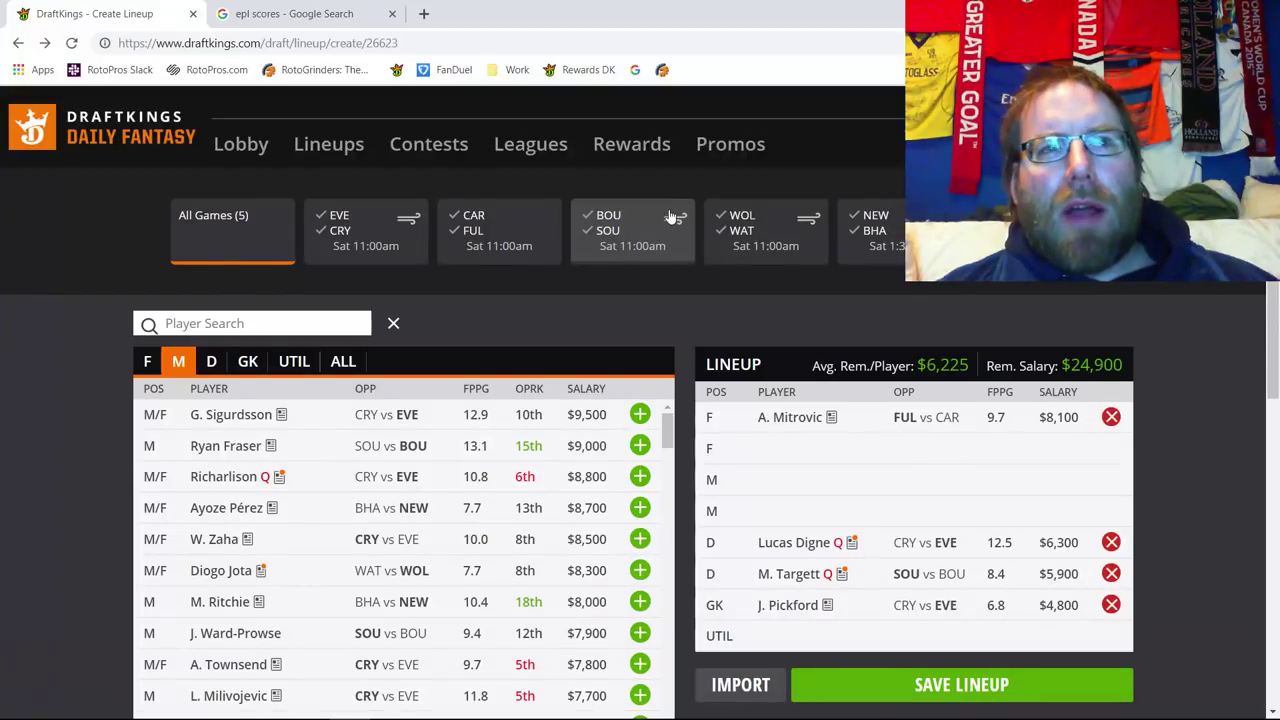
left_click(739, 222)
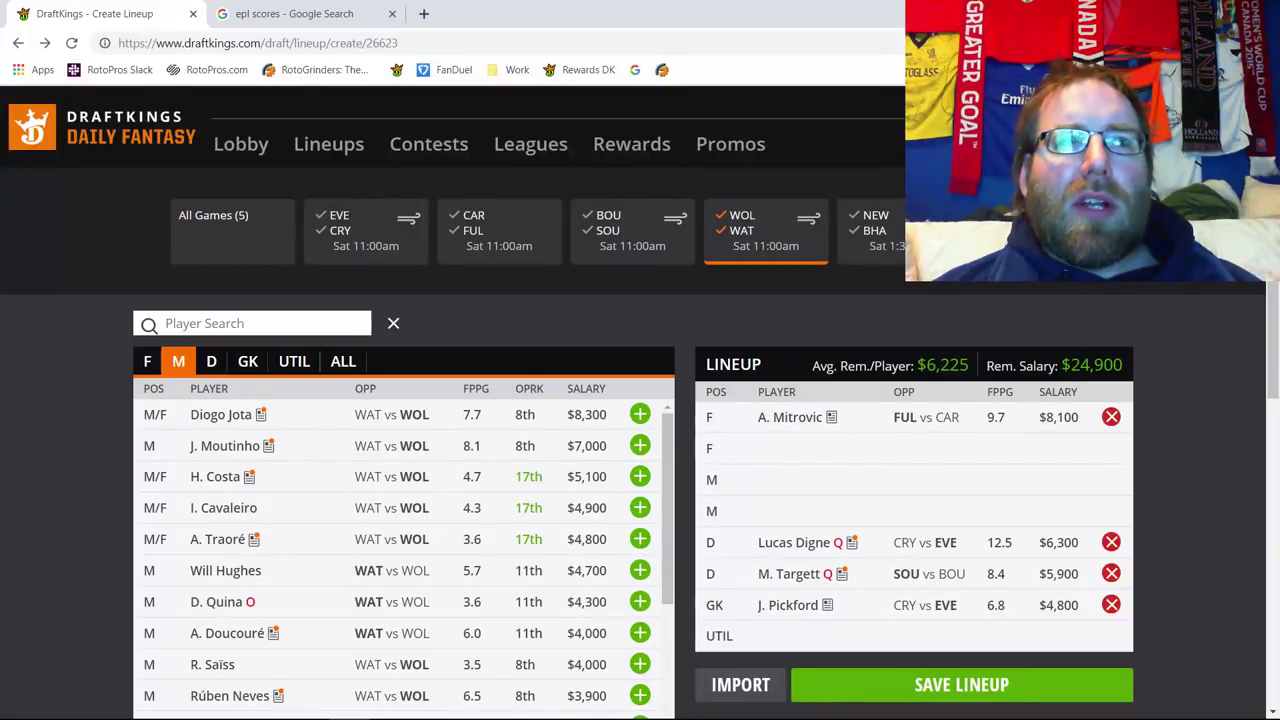
left_click(745, 232)
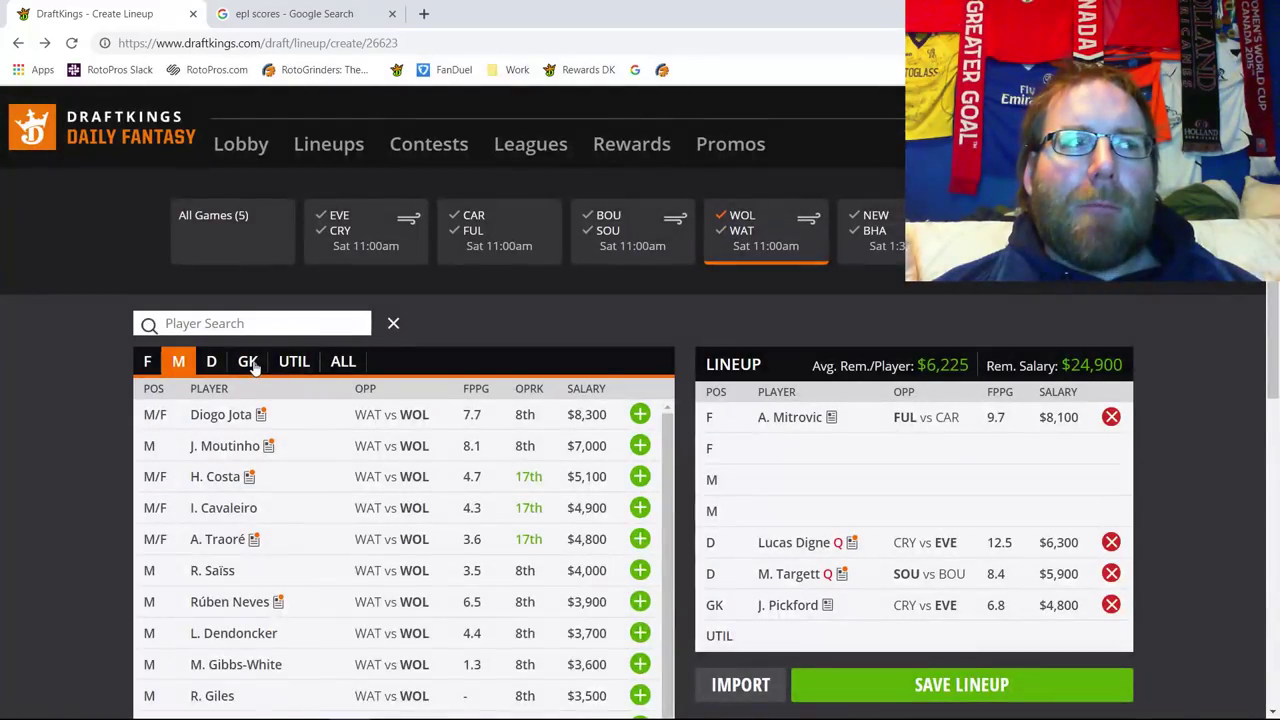
left_click(249, 364)
left_click(209, 364)
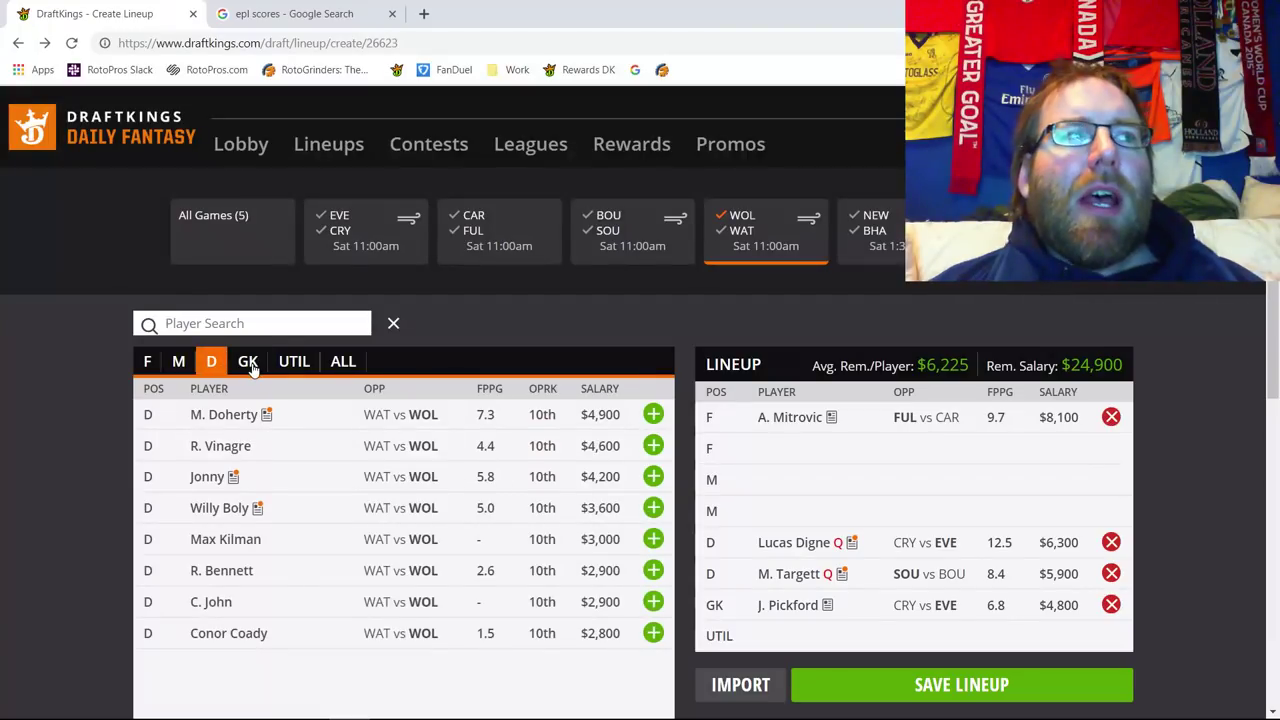
left_click(250, 366)
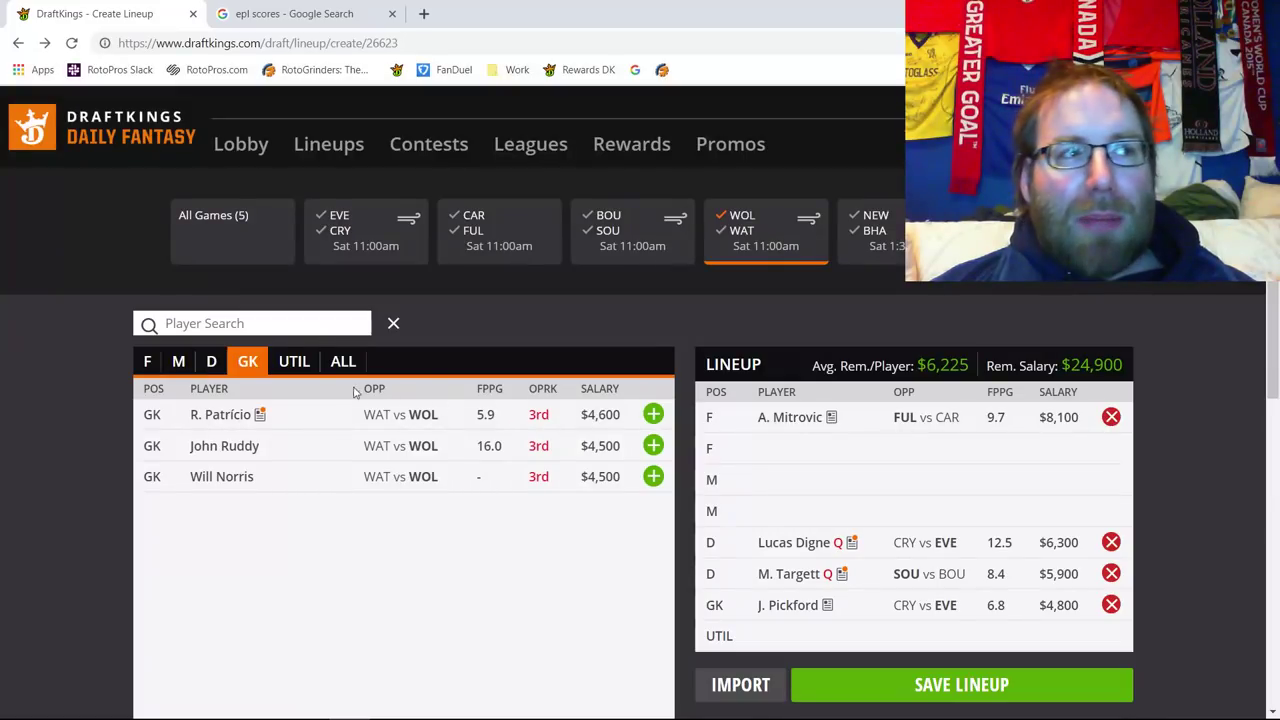
Return to Wolverhampton's defenders and check M. Doherty's fantasy points and salary in his 10-game log
left_click(213, 366)
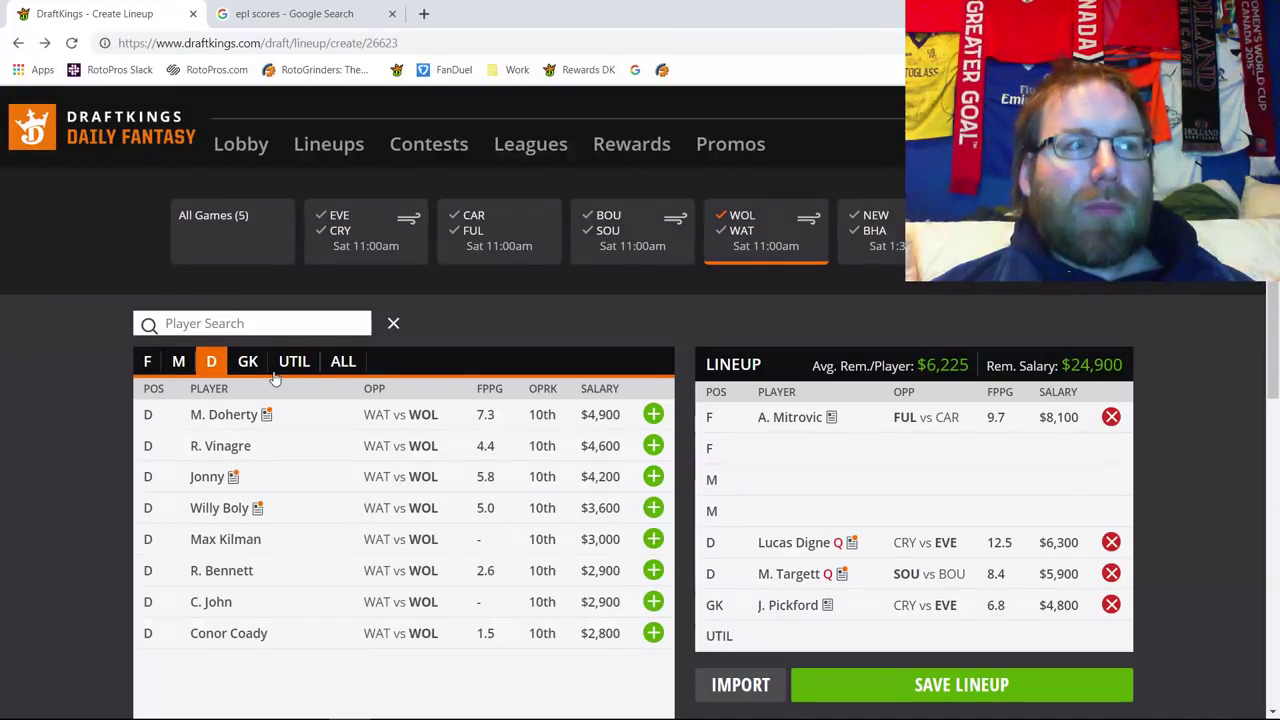
left_click(222, 420)
left_click(488, 276)
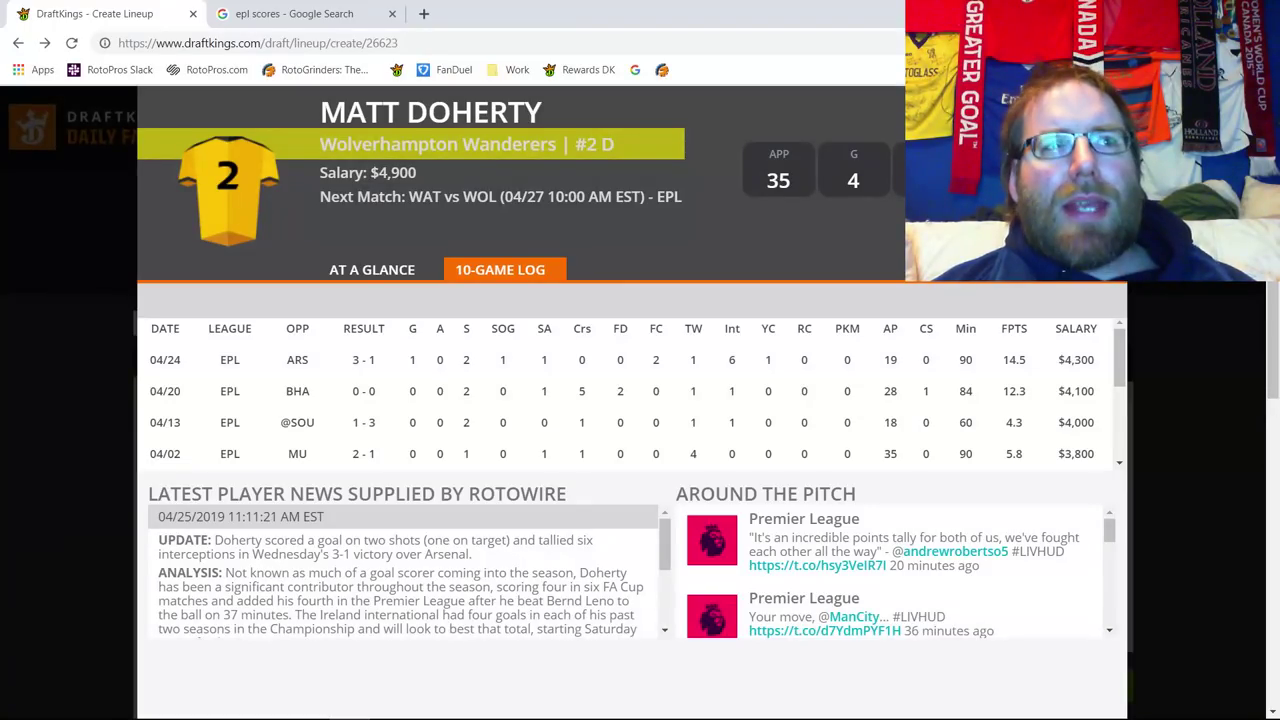
key("Escape")
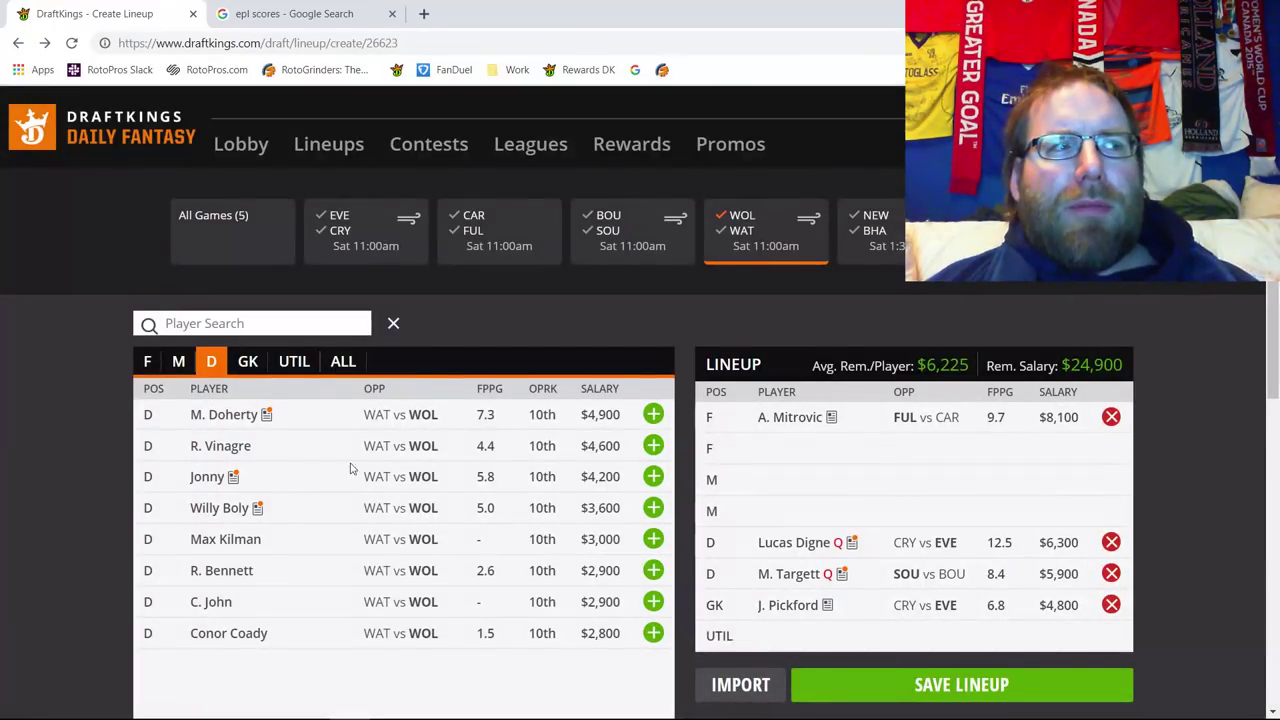
Review the Wolverhampton defender Jonny's 10-game log, comparing his recent fantasy points and salary
left_click(206, 484)
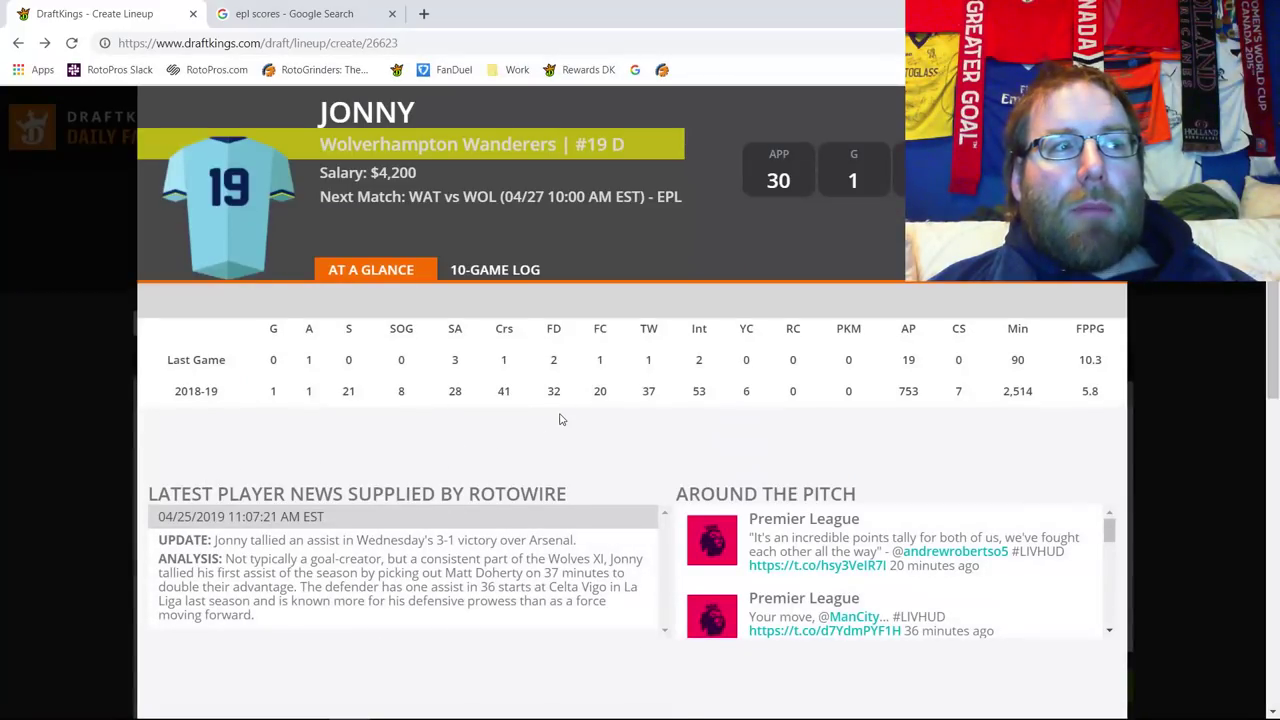
left_click(495, 270)
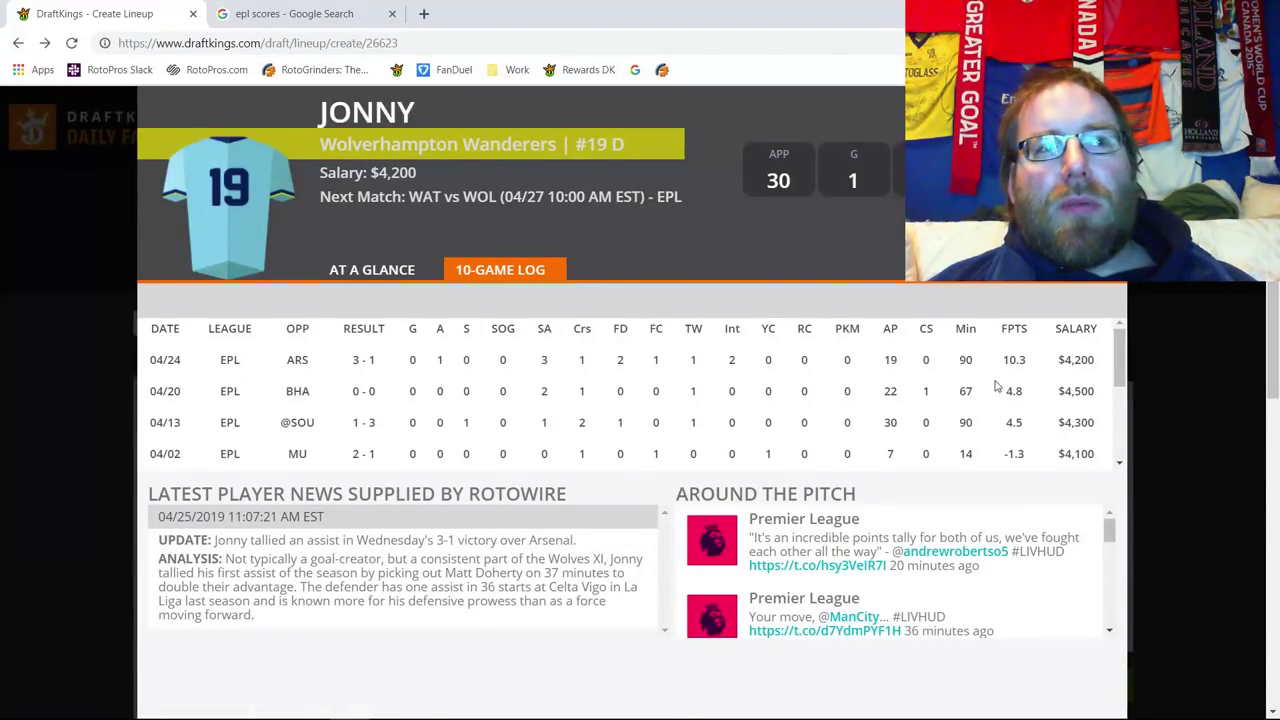
left_click(1188, 302)
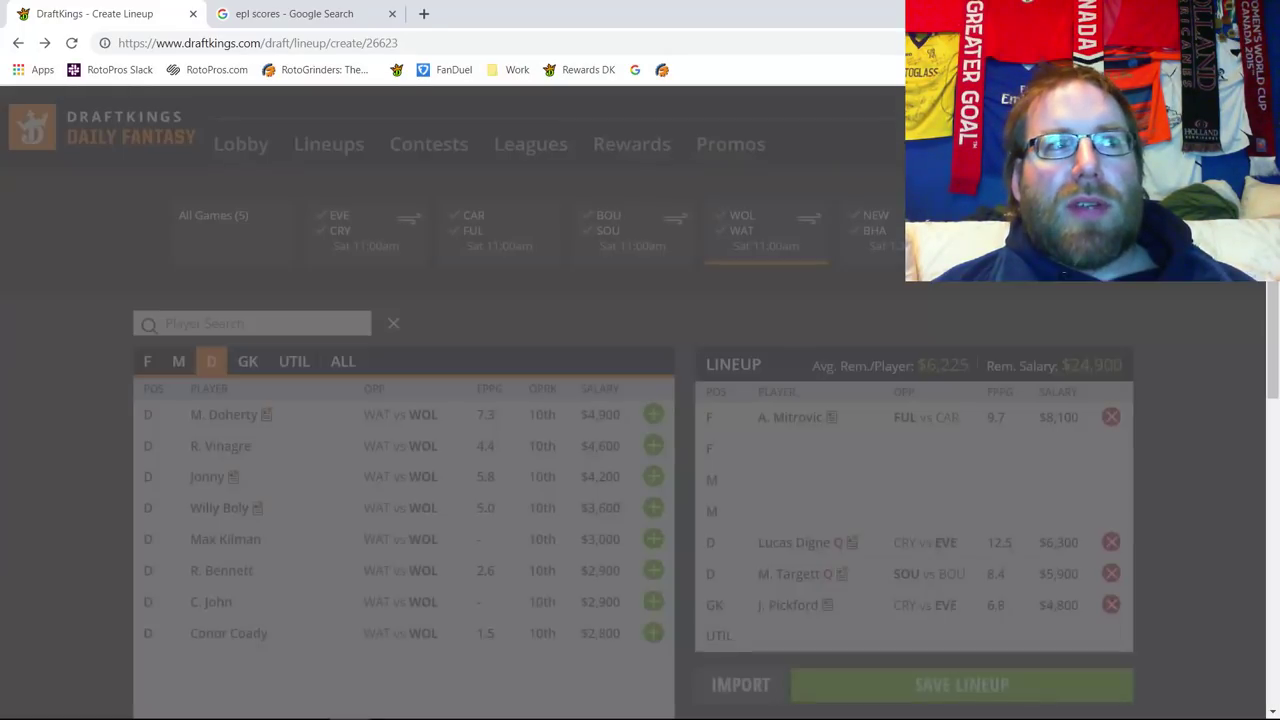
List Wolverhampton's midfielders and examine J. Moutinho's crosses and fantasy points throughout his 10-game log
left_click(184, 362)
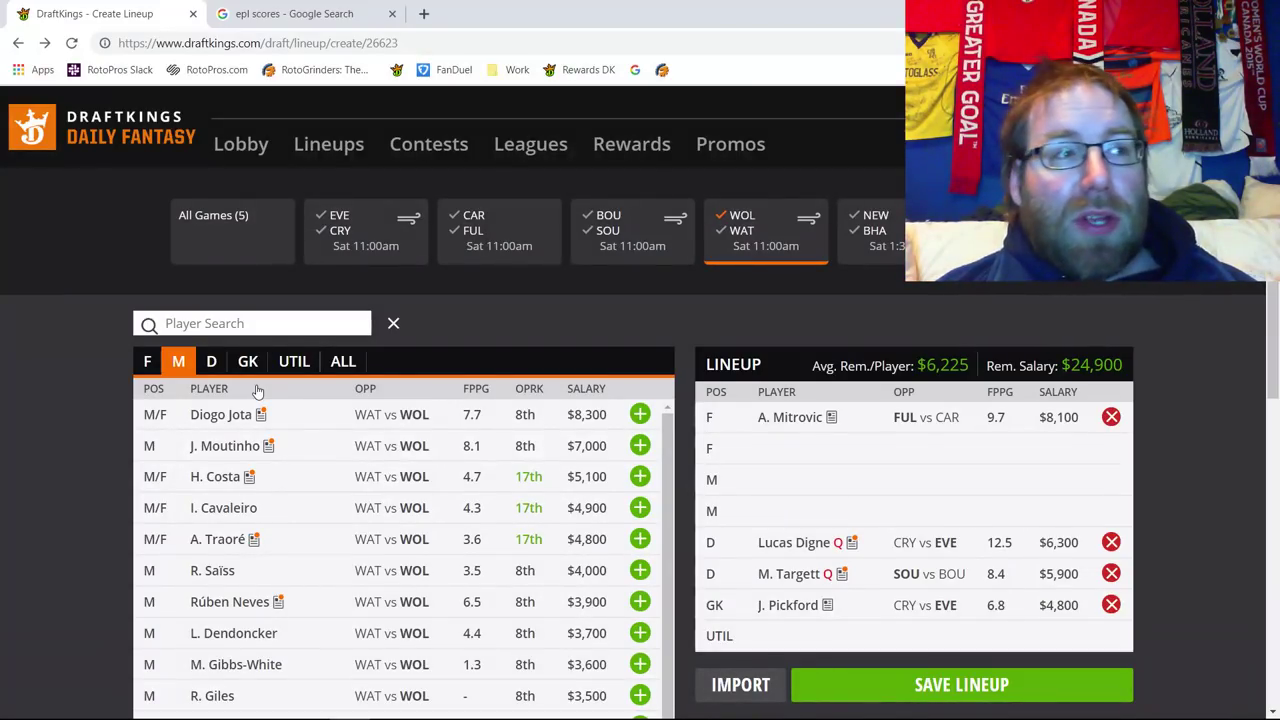
left_click(220, 452)
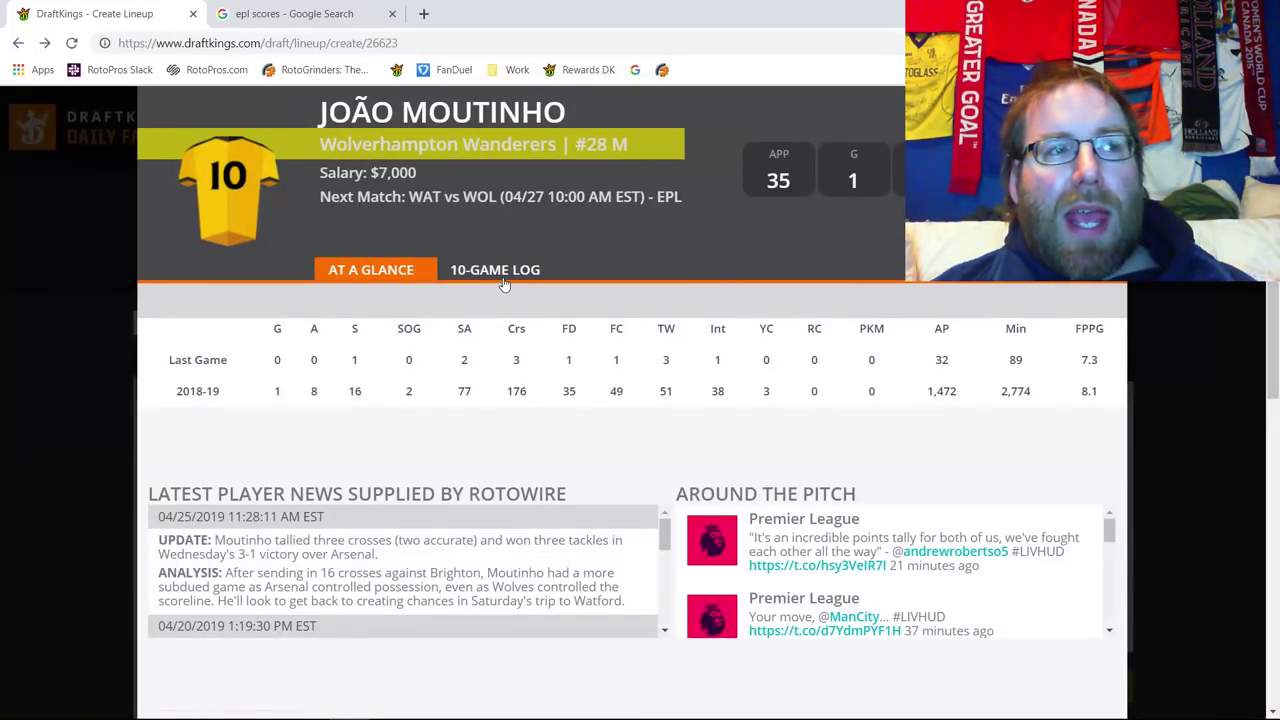
left_click(503, 282)
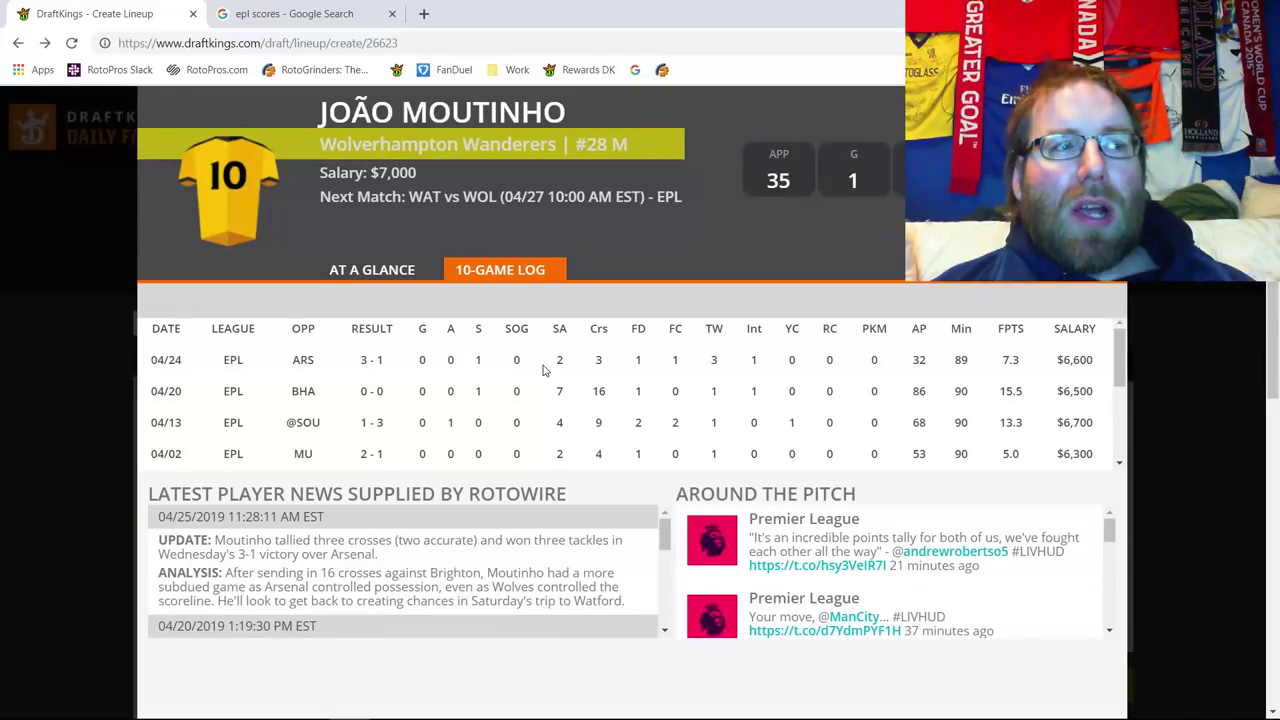
scroll(543, 370, "down", 3)
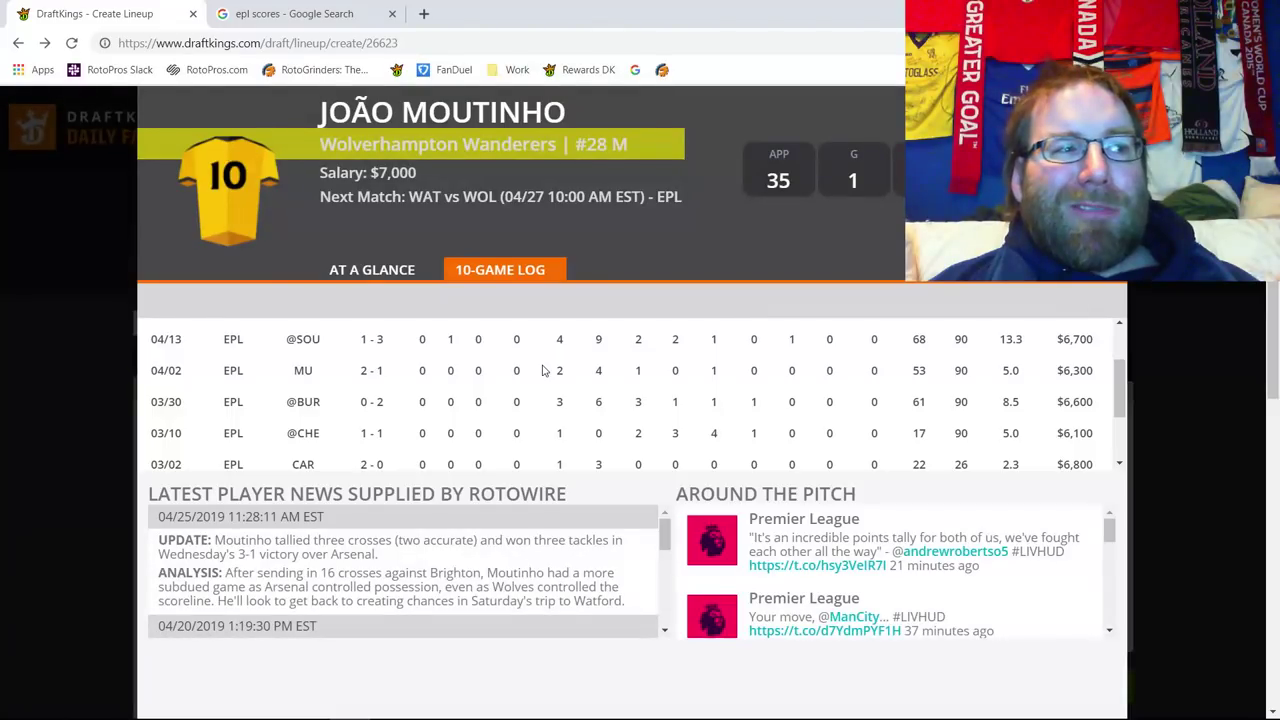
key("Escape")
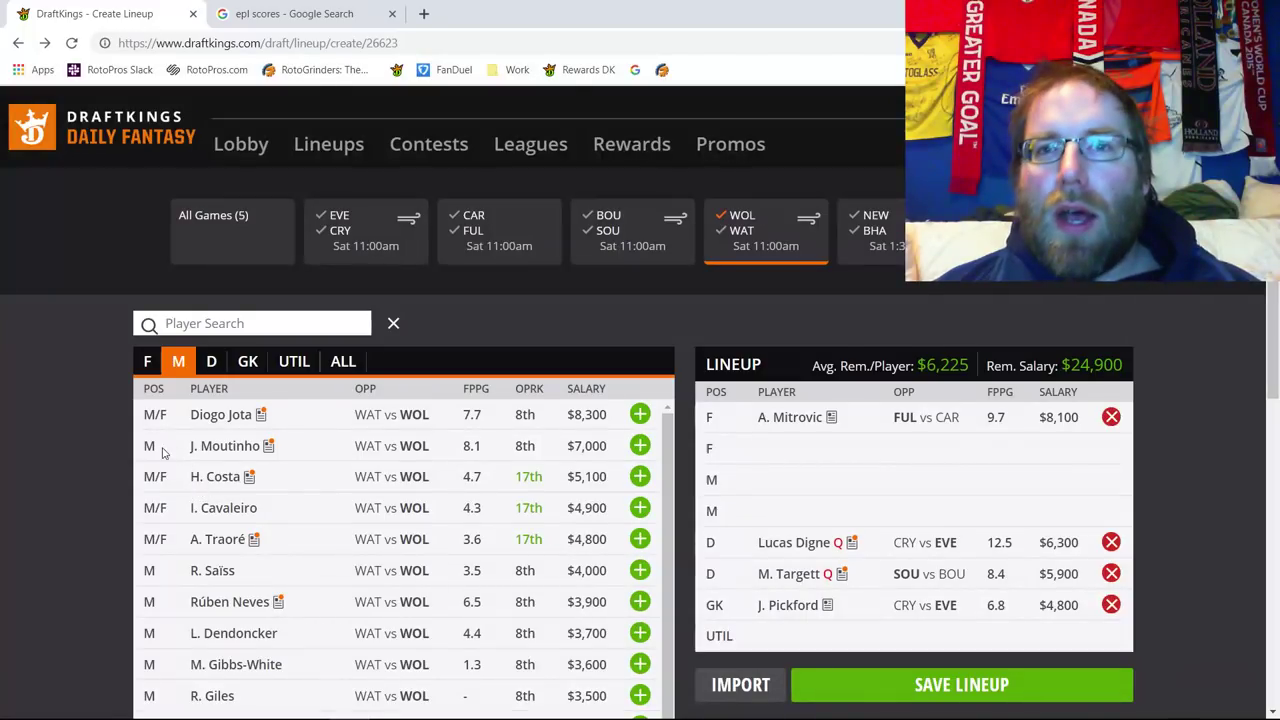
Try Wolverhampton's R. Jiménez in the open forward slot, checking his 10-game log, and remove him again
left_click(148, 362)
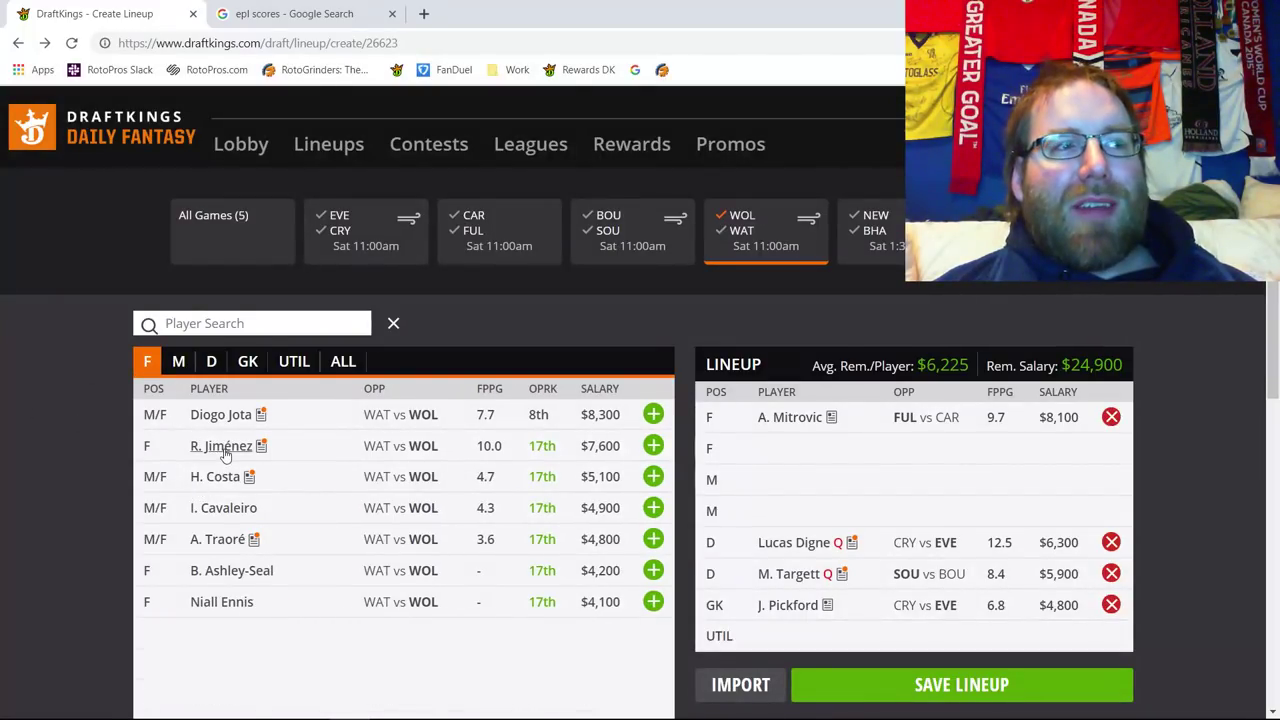
left_click(653, 446)
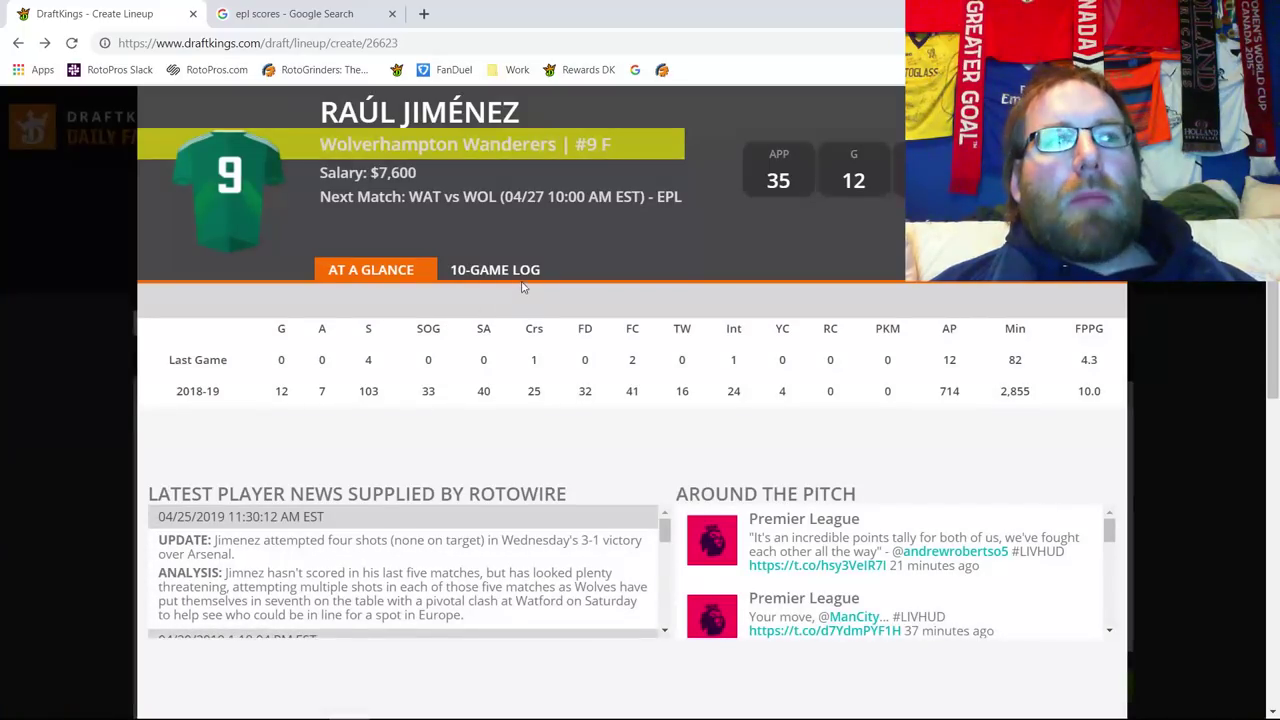
left_click(522, 278)
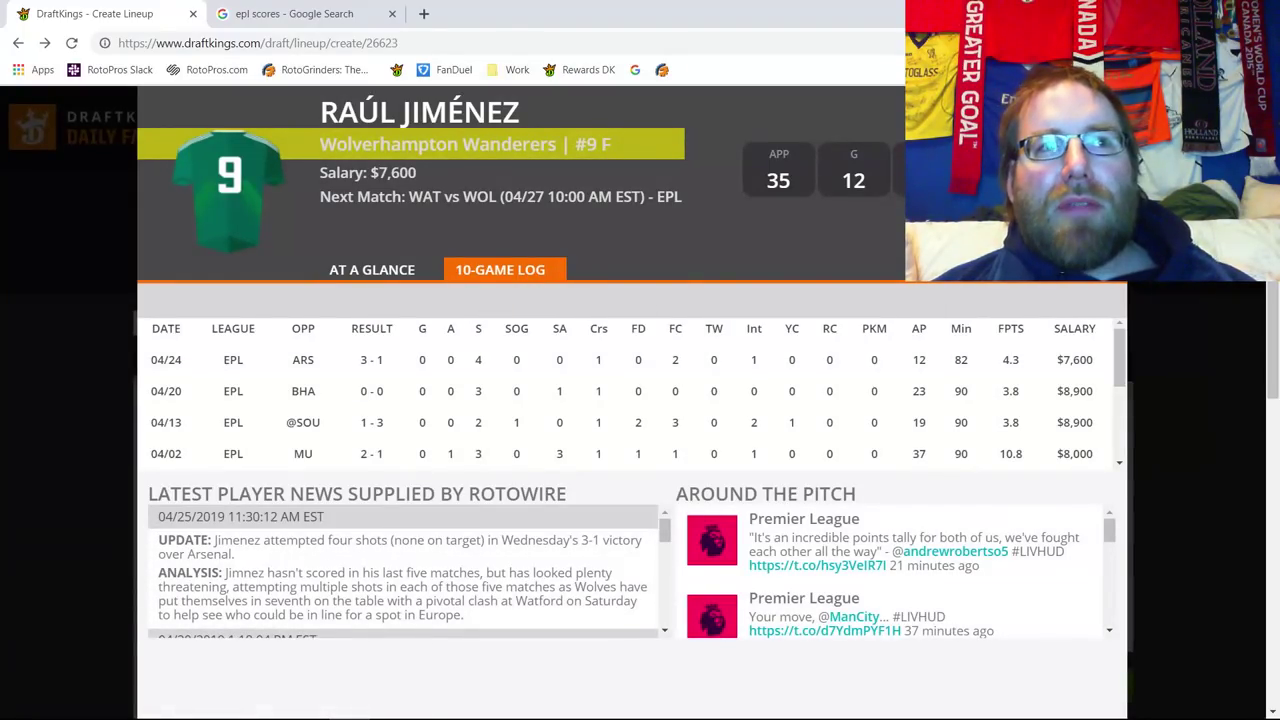
key("Escape")
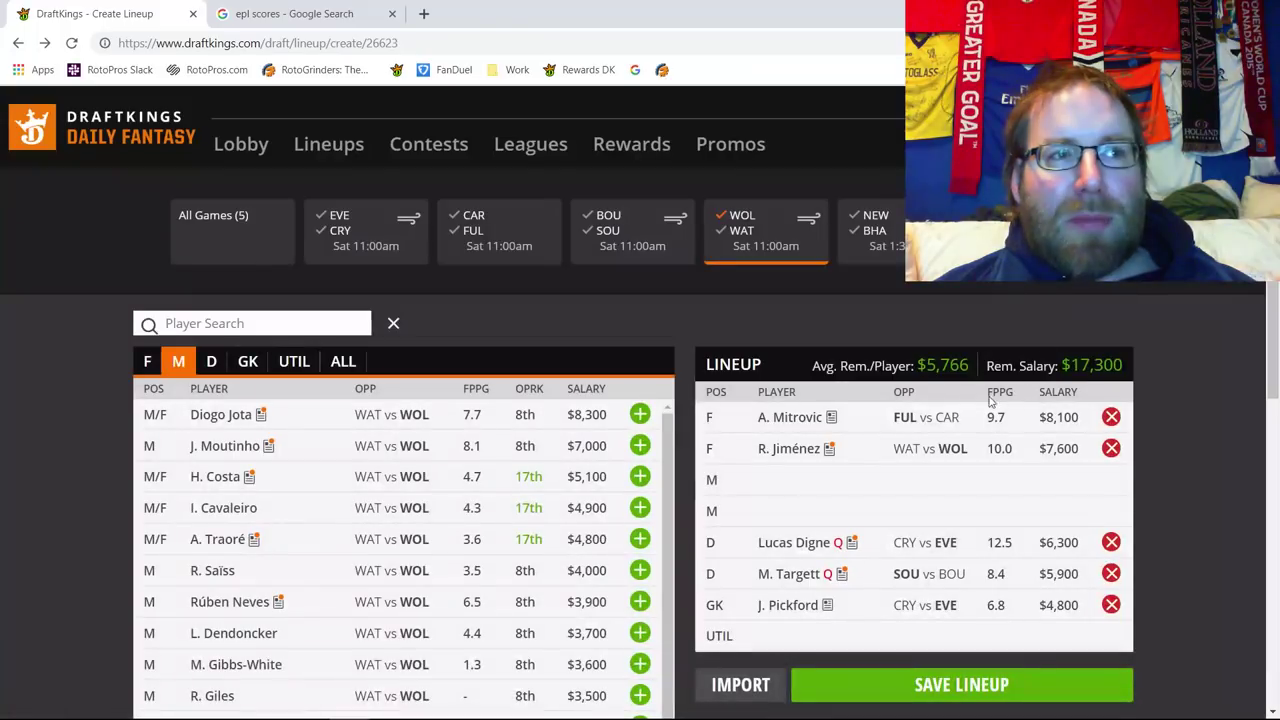
left_click(1110, 449)
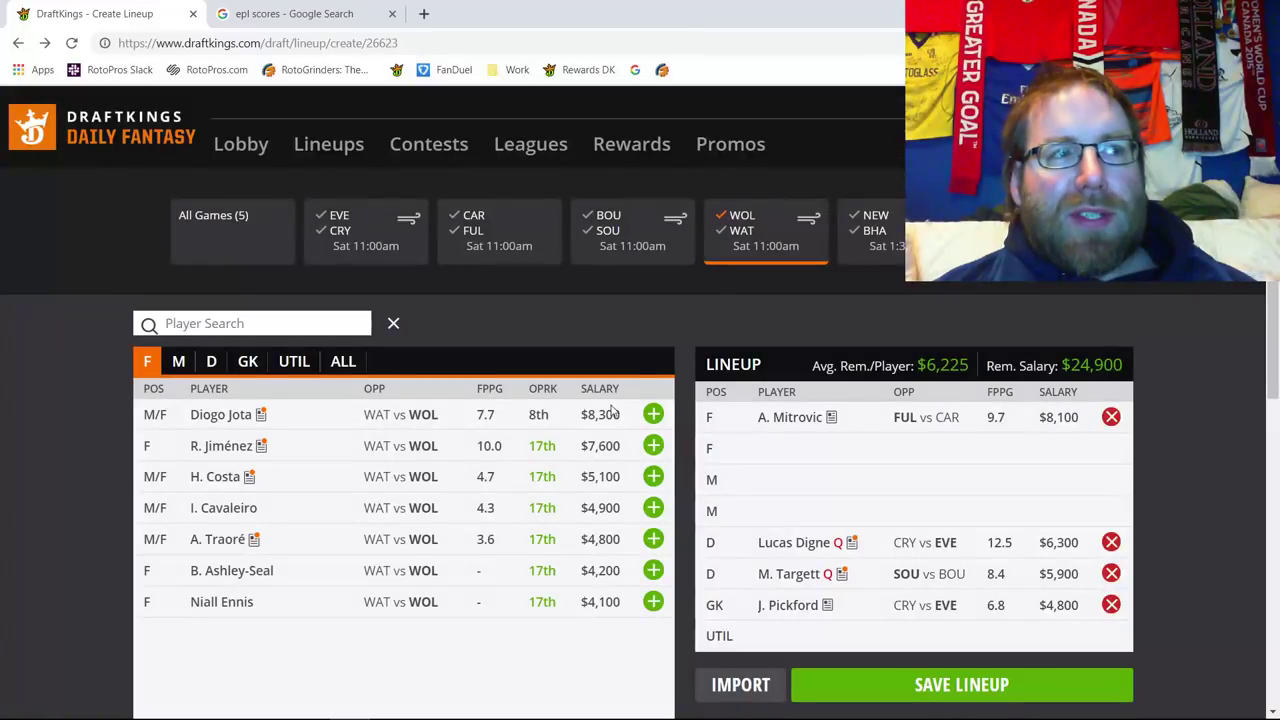
Switch the player pool from Wolverhampton to Watford only and review the Watford goalkeepers
left_click(742, 231)
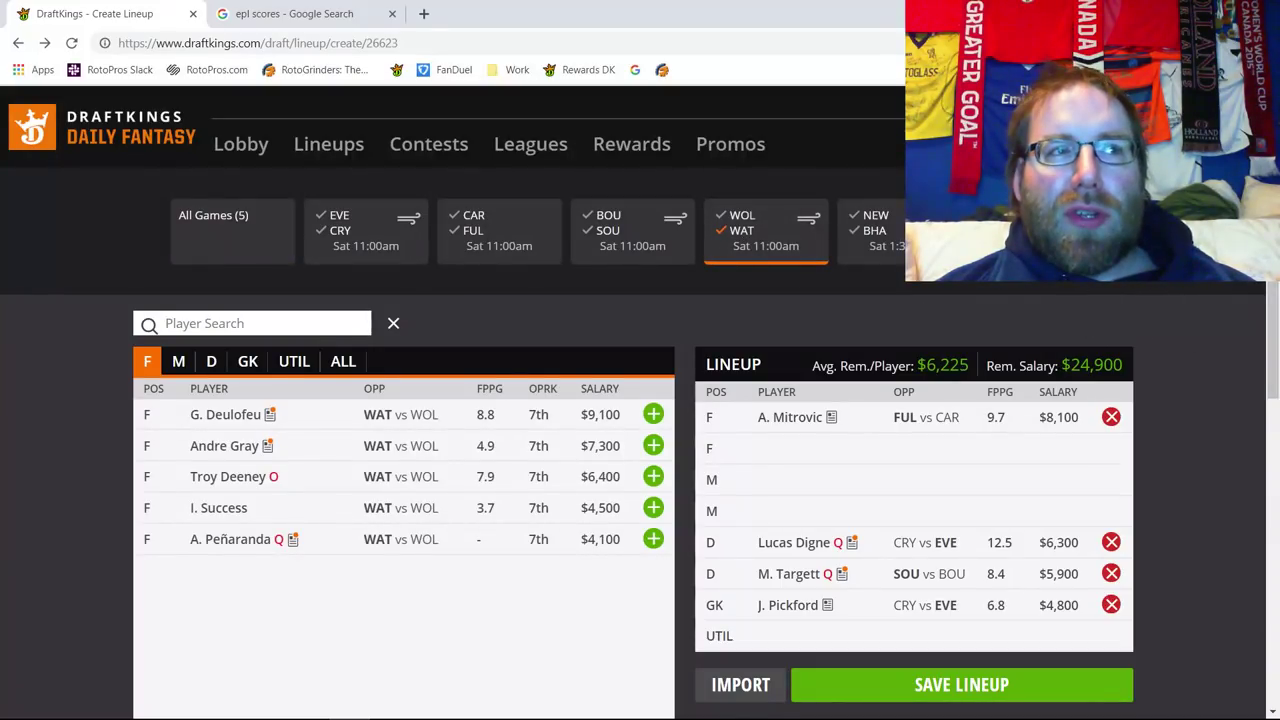
left_click(242, 365)
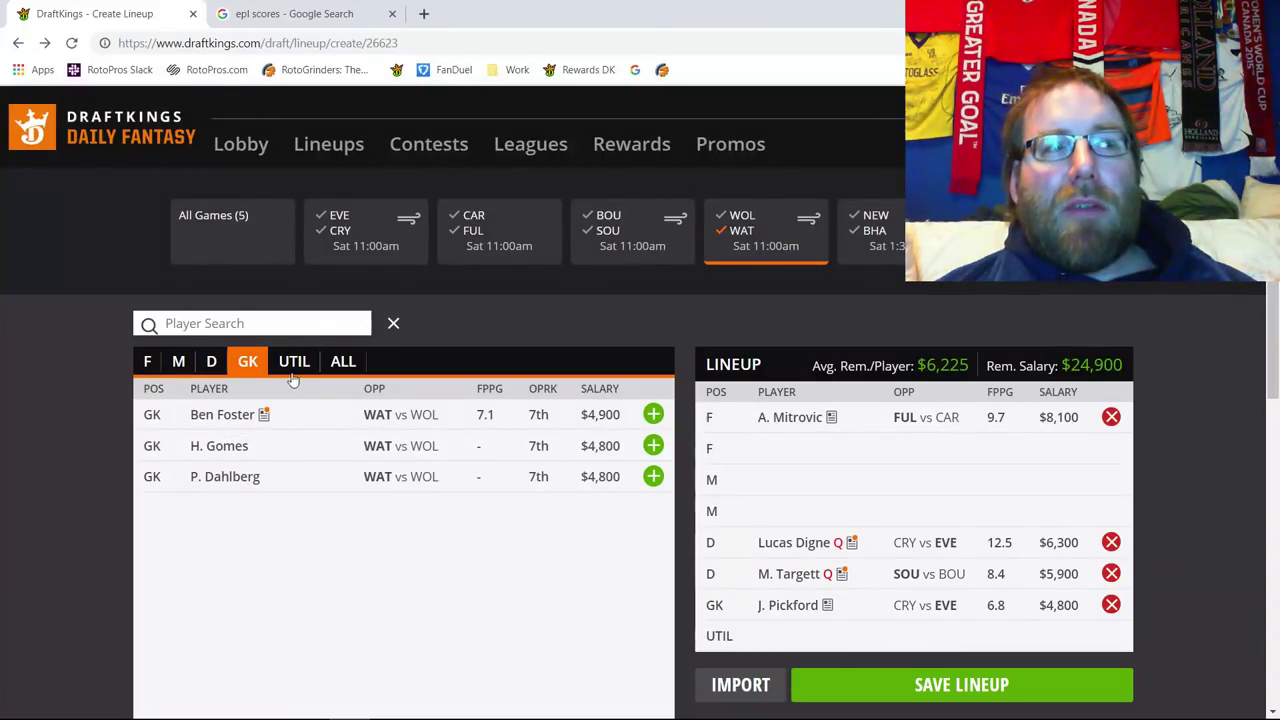
Add Watford defender J. Holebas to the lineup's utility slot and check the crosses in his 10-game log
left_click(209, 363)
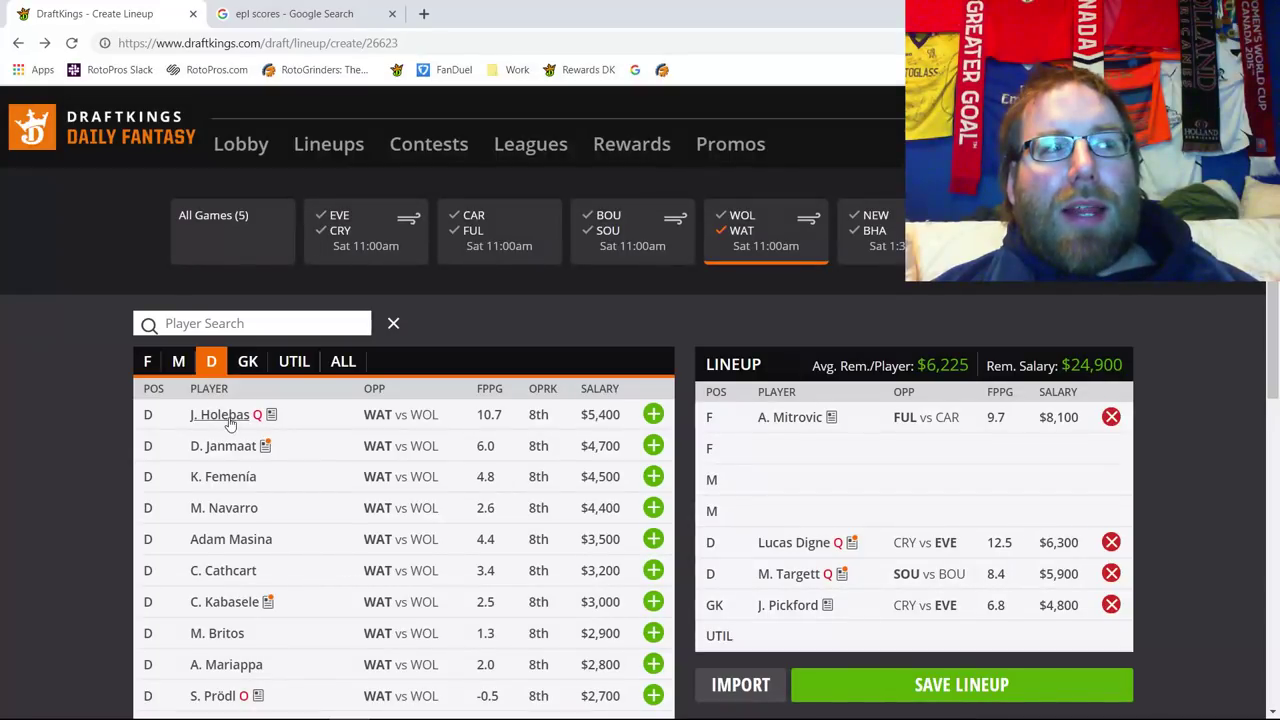
left_click(653, 415)
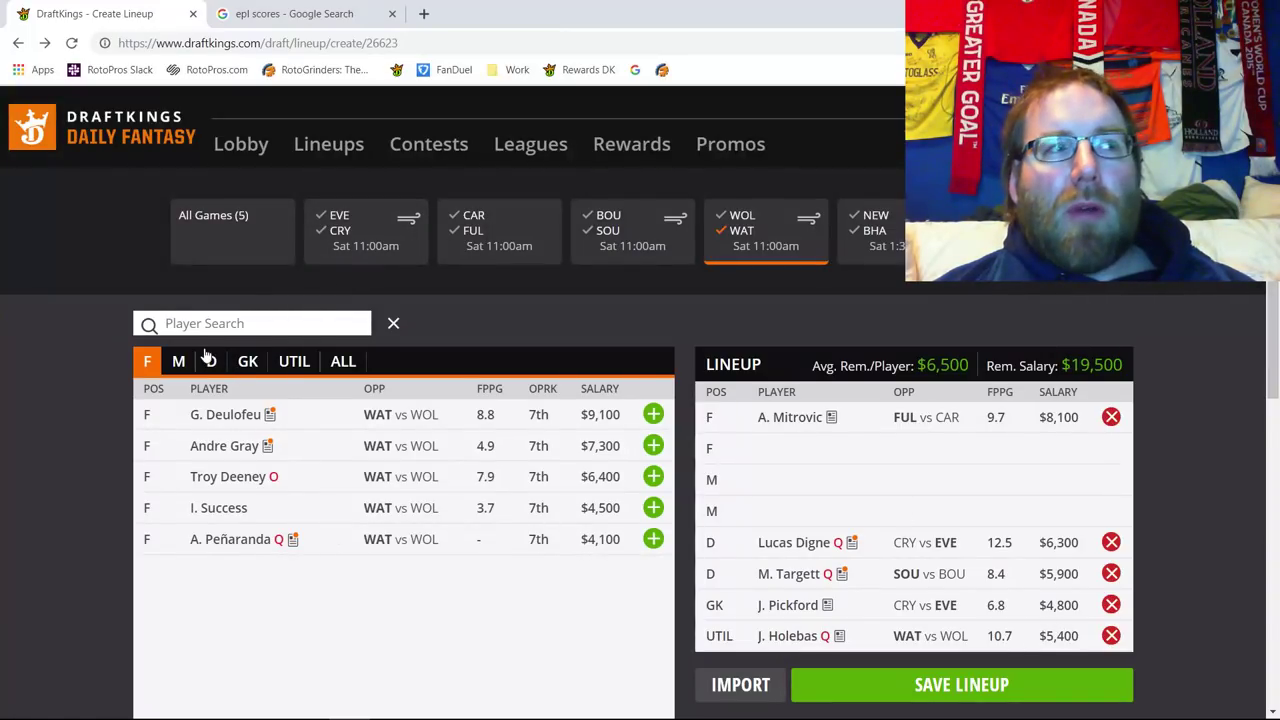
left_click(793, 638)
left_click(500, 270)
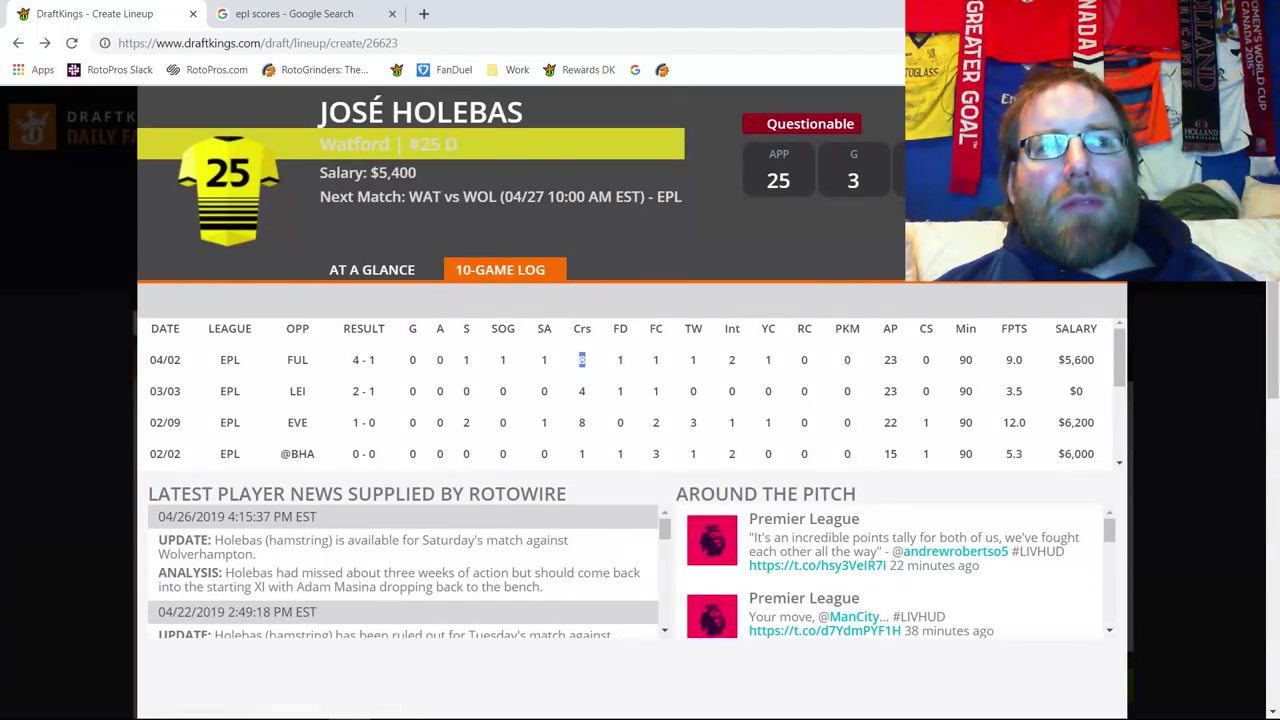
key("Escape")
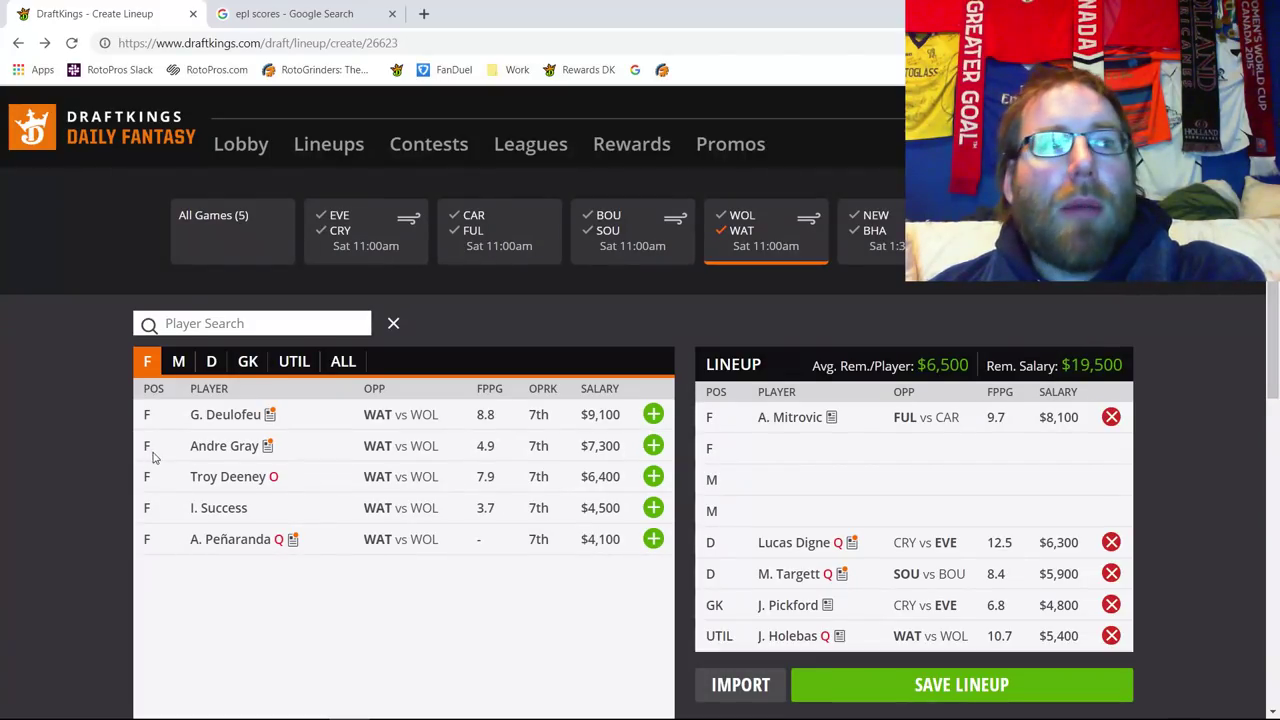
List Watford's midfielders and review Will Hughes's fantasy points and salary in his 10-game log
left_click(177, 361)
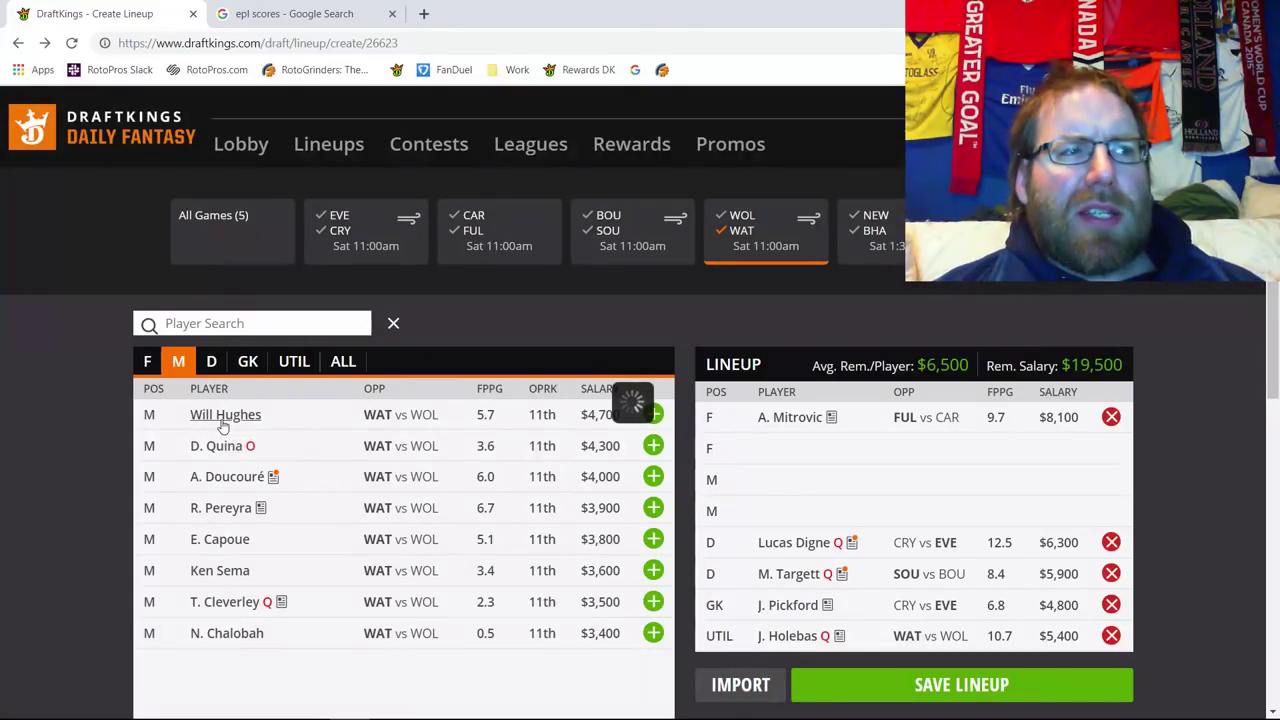
left_click(224, 418)
left_click(503, 279)
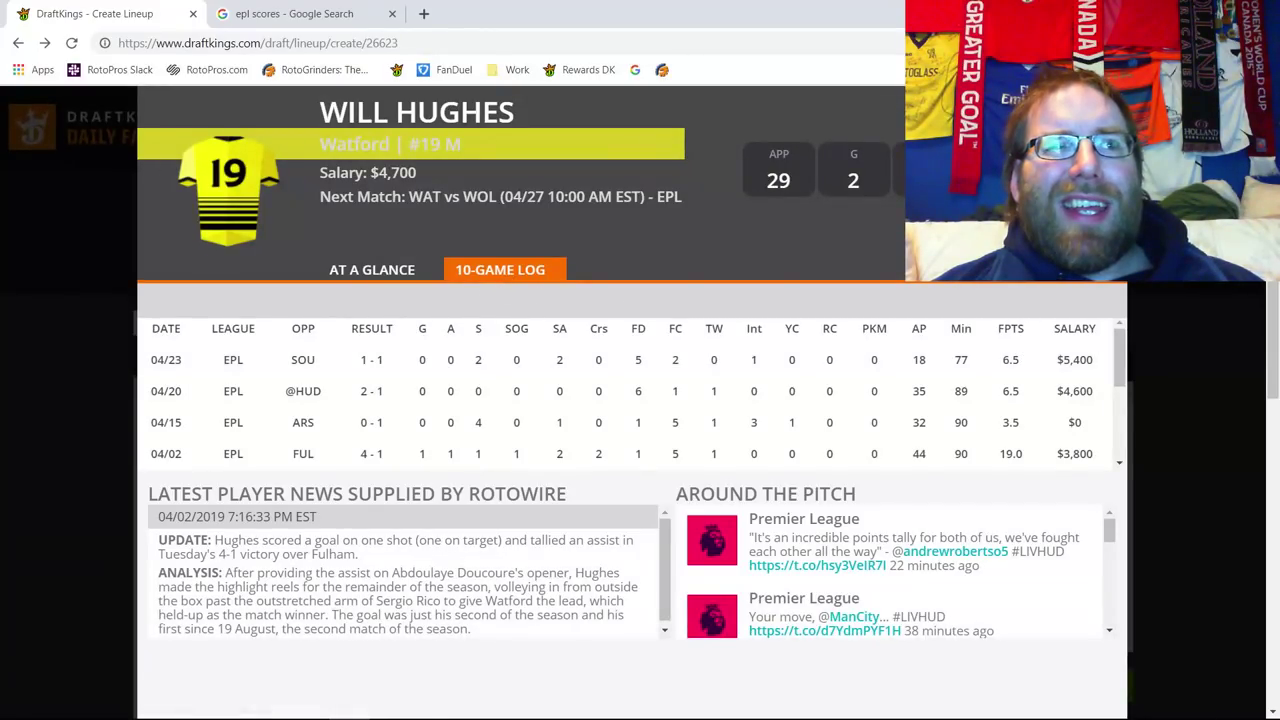
key("Escape")
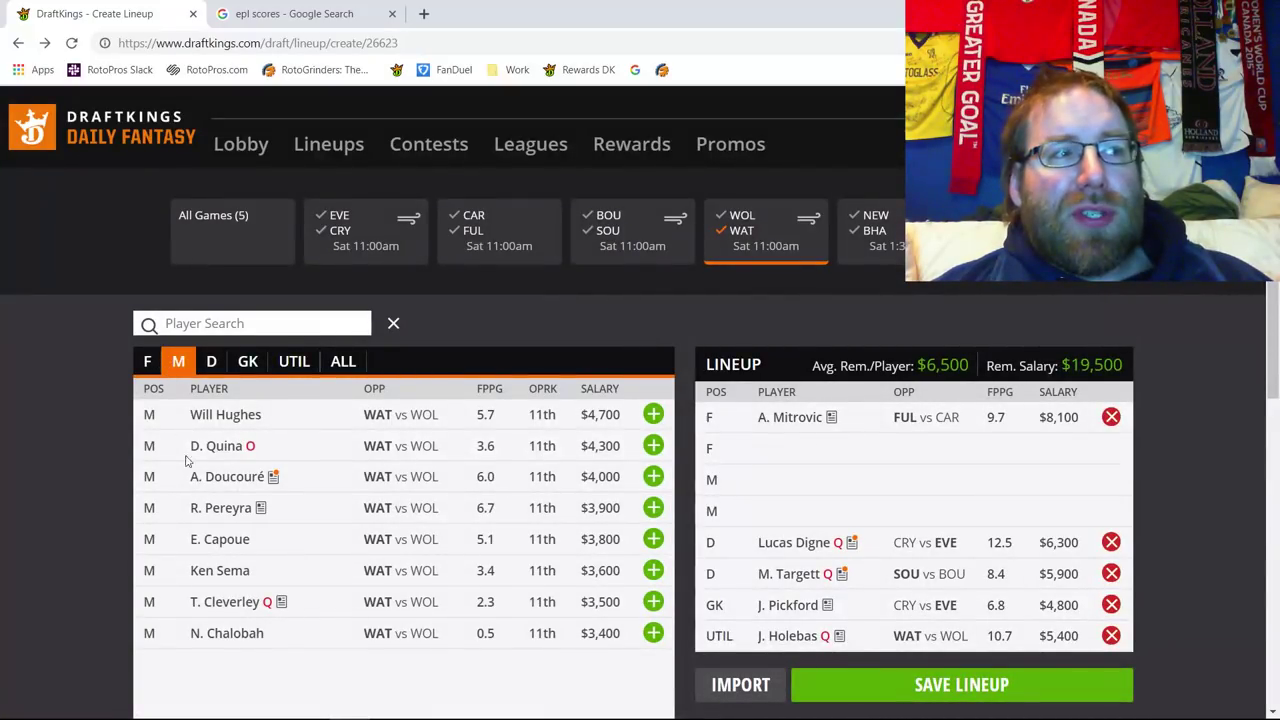
Review Watford midfielder Roberto Pereyra's 10-game log, focusing on the 04/23 match against Southampton
left_click(236, 510)
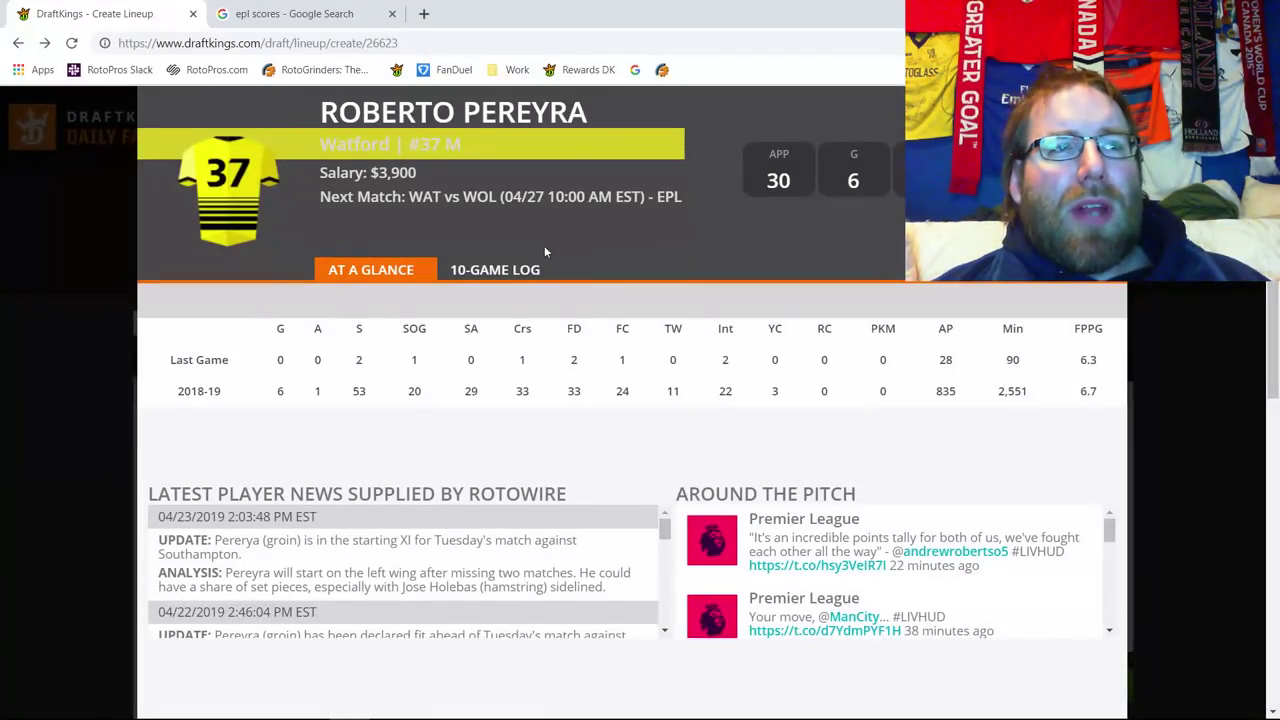
left_click(500, 272)
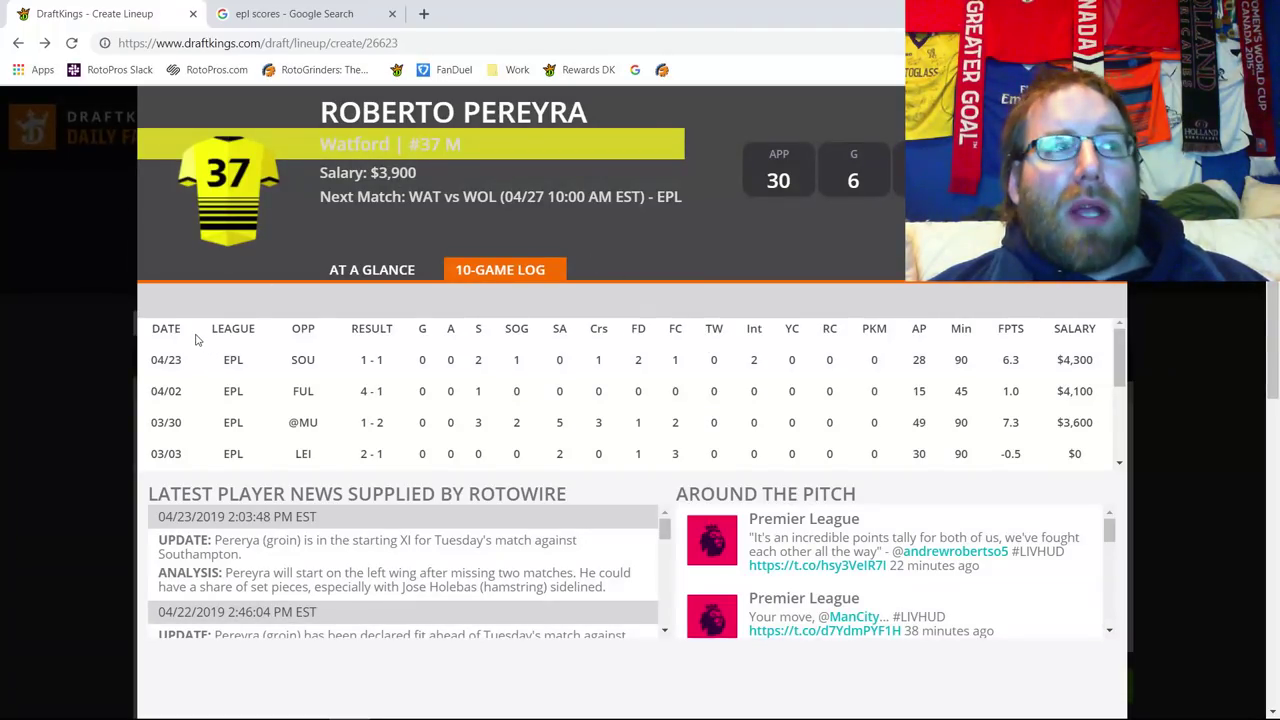
double_click(175, 360)
left_click(175, 360)
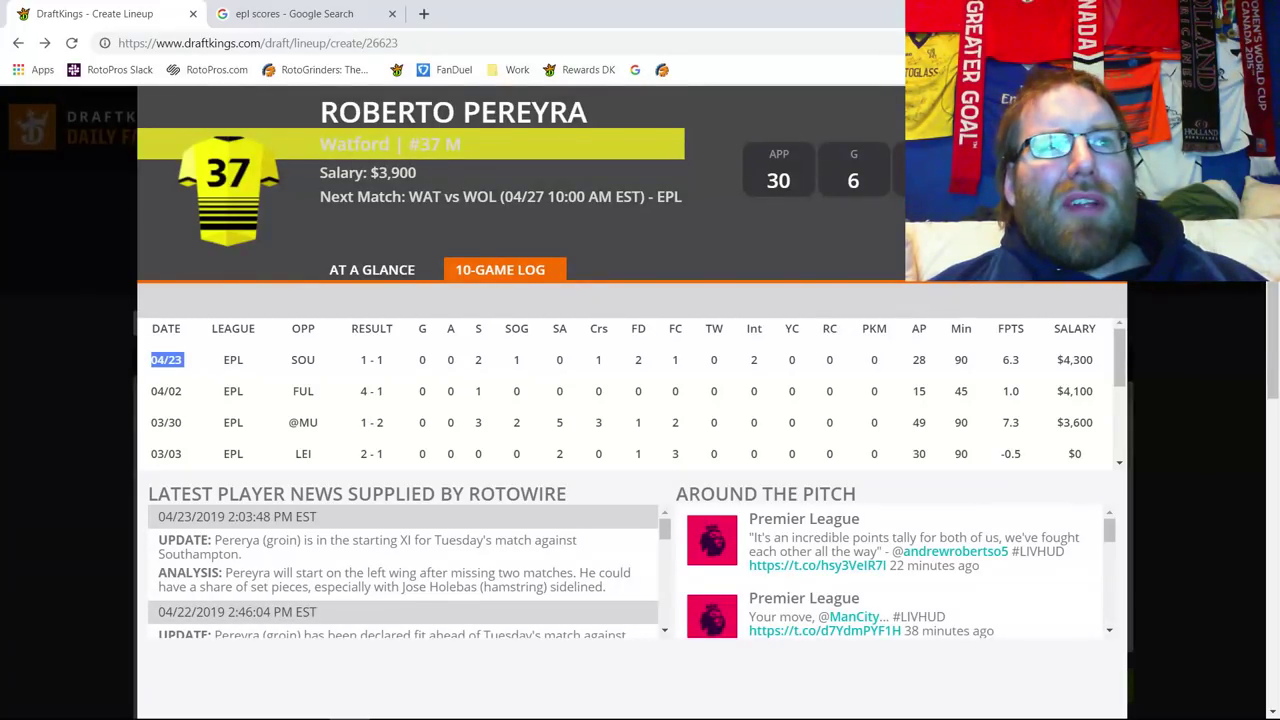
key("Escape")
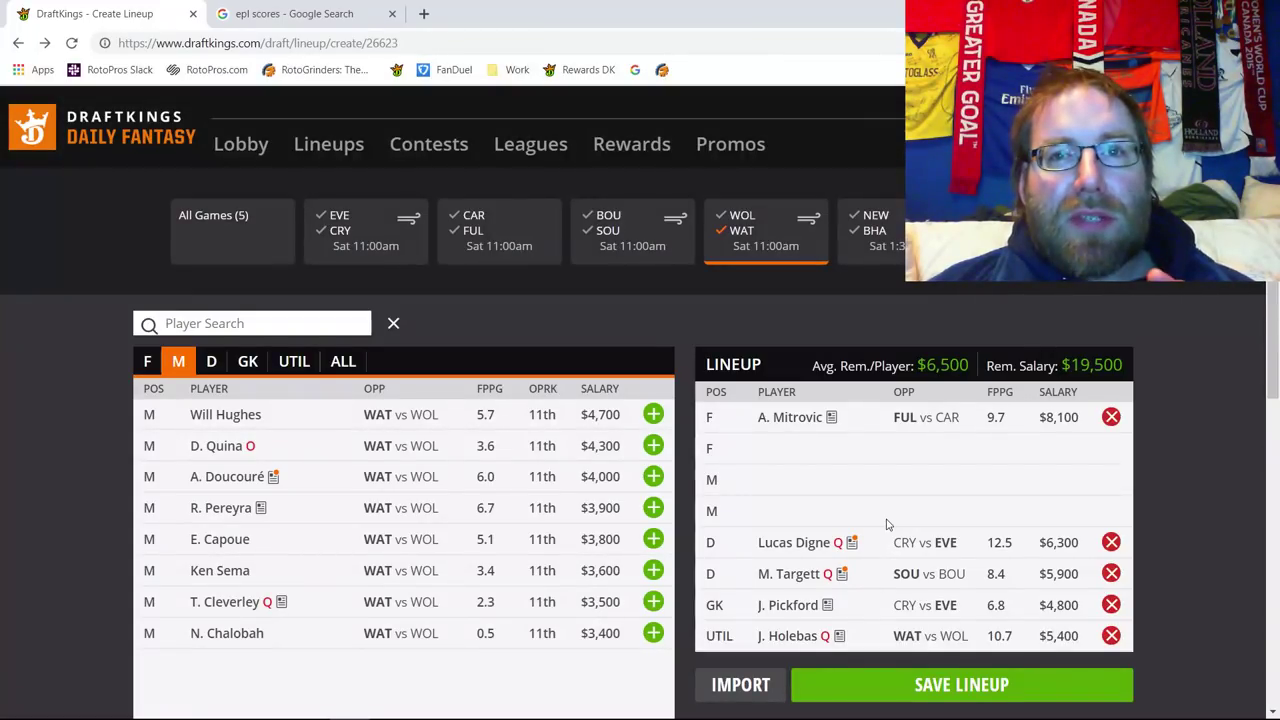
Try Watford's G. Deulofeu in the open forward slot, check Andre Gray's 10-game log as an alternative, and remove Deulofeu again
left_click(148, 362)
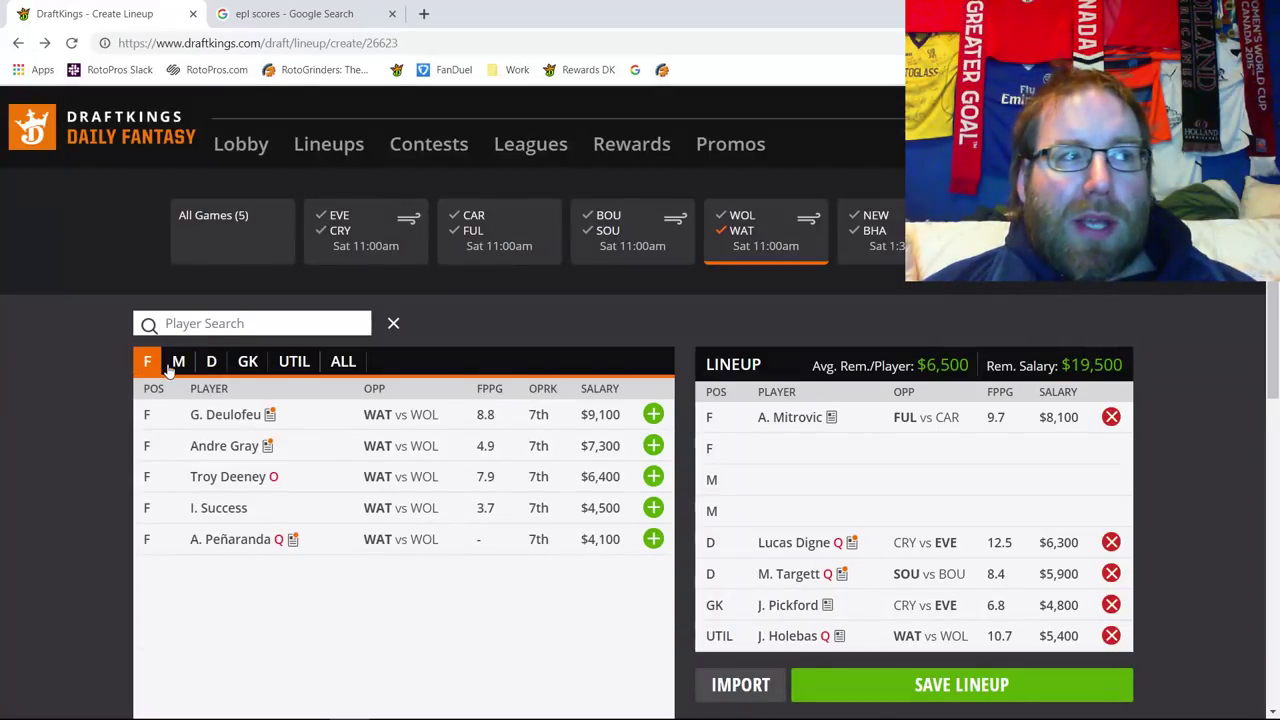
left_click(229, 426)
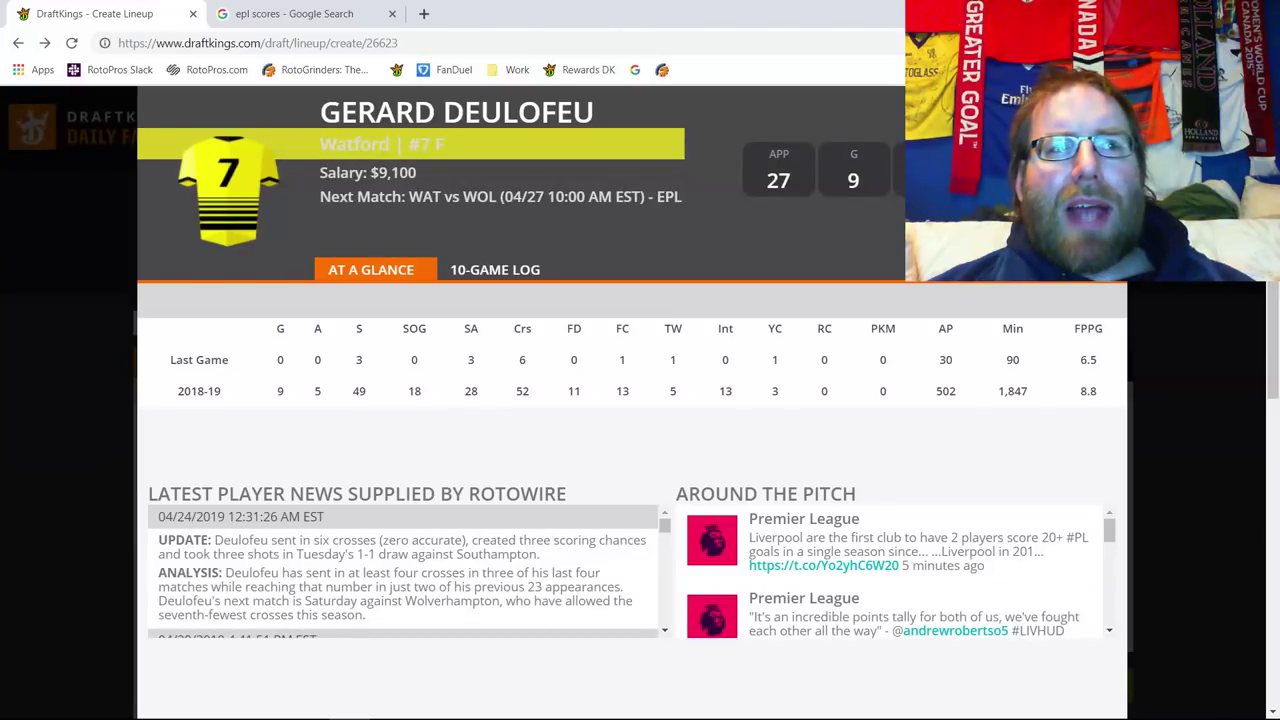
left_click(1105, 105)
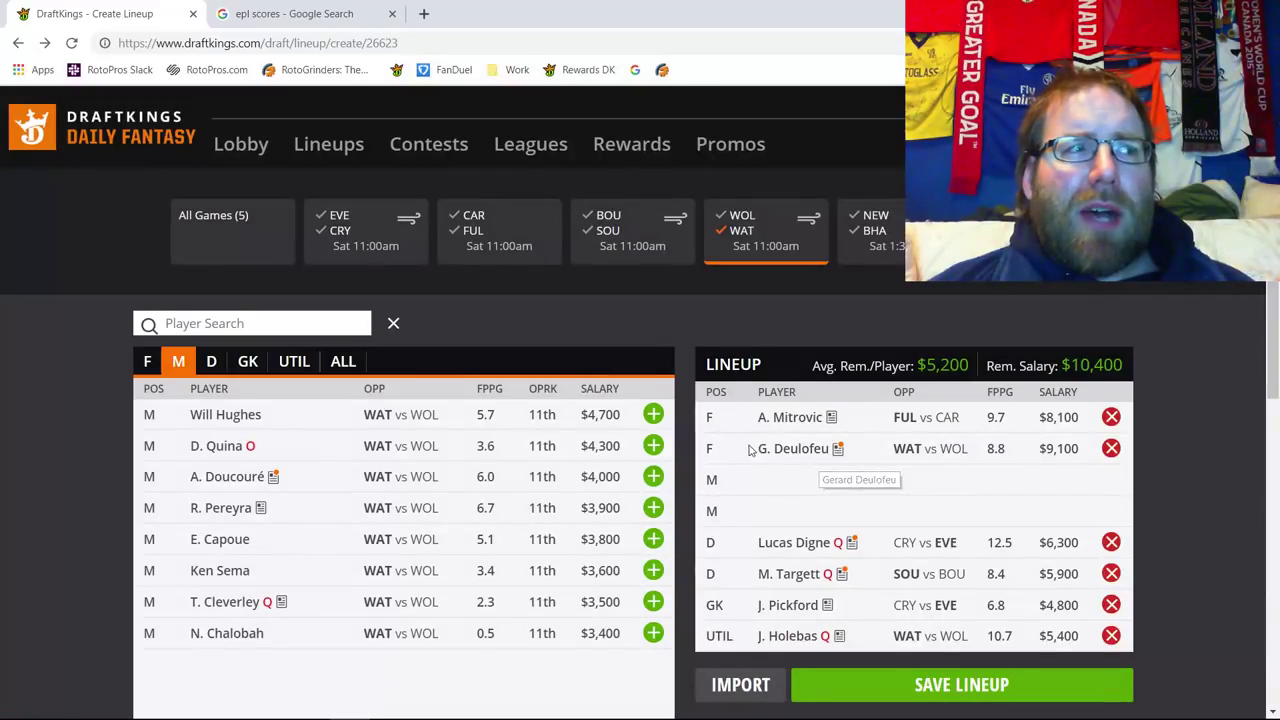
left_click(148, 362)
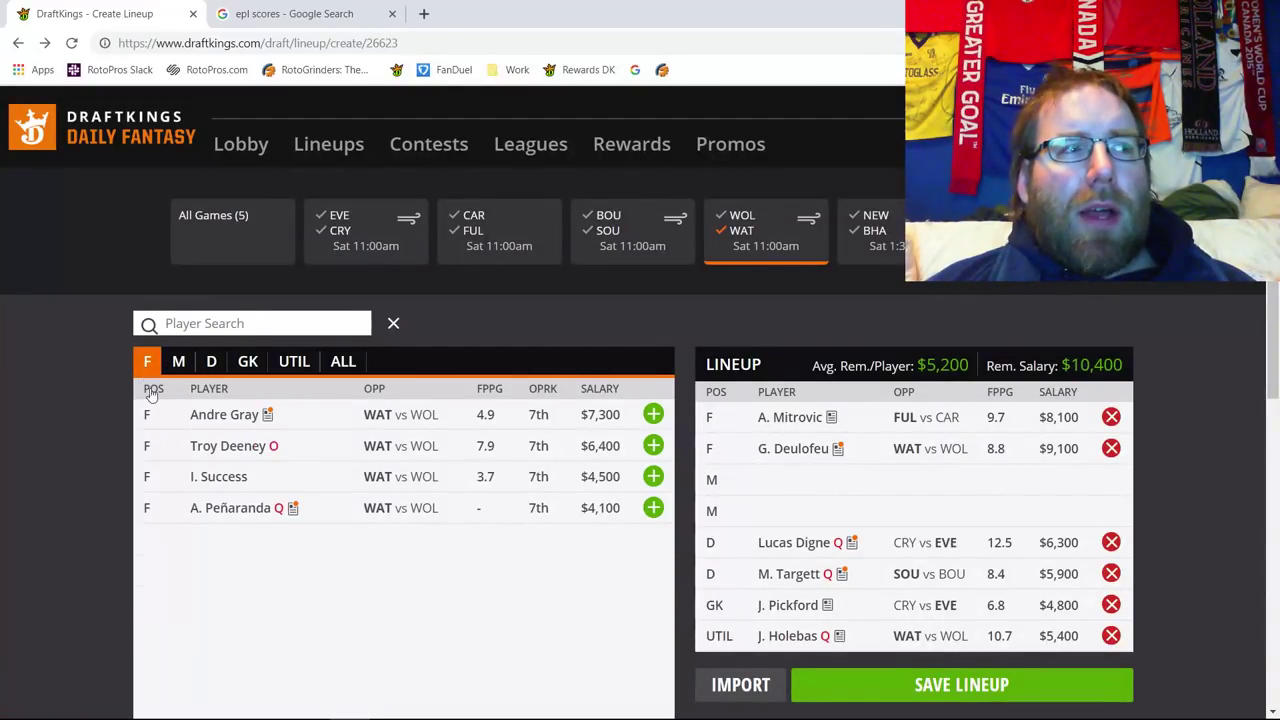
left_click(231, 418)
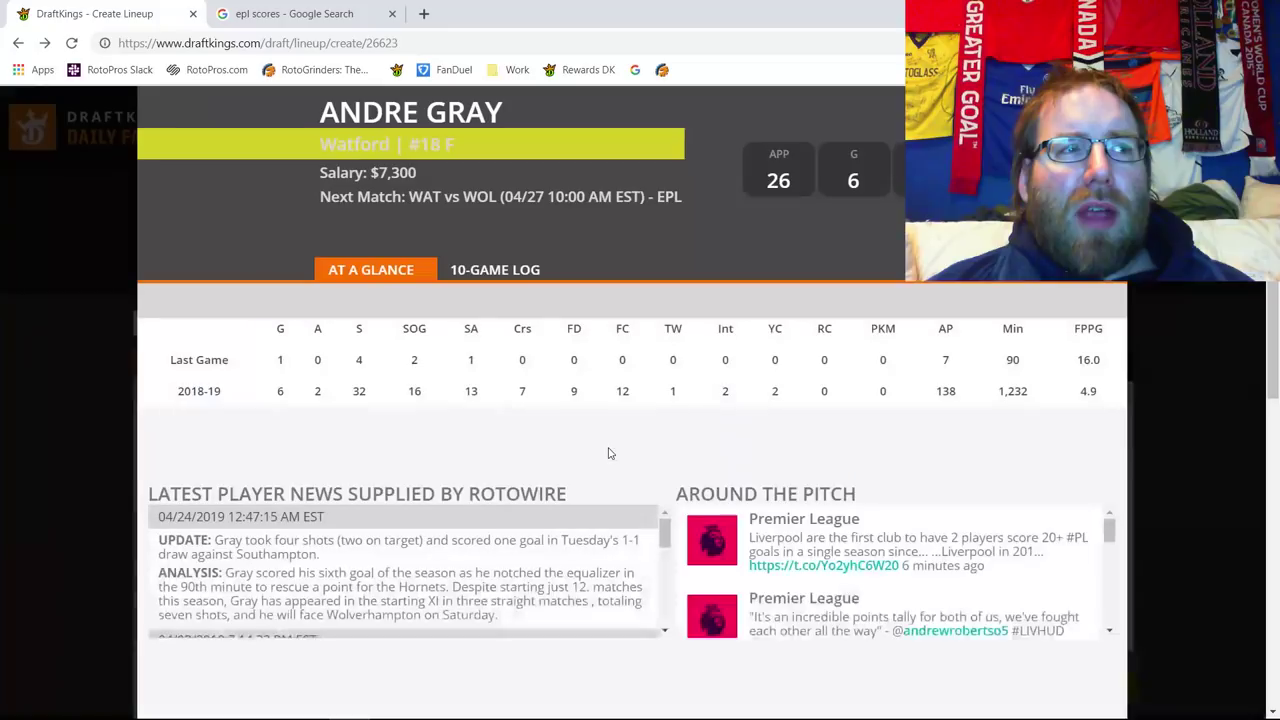
left_click(497, 272)
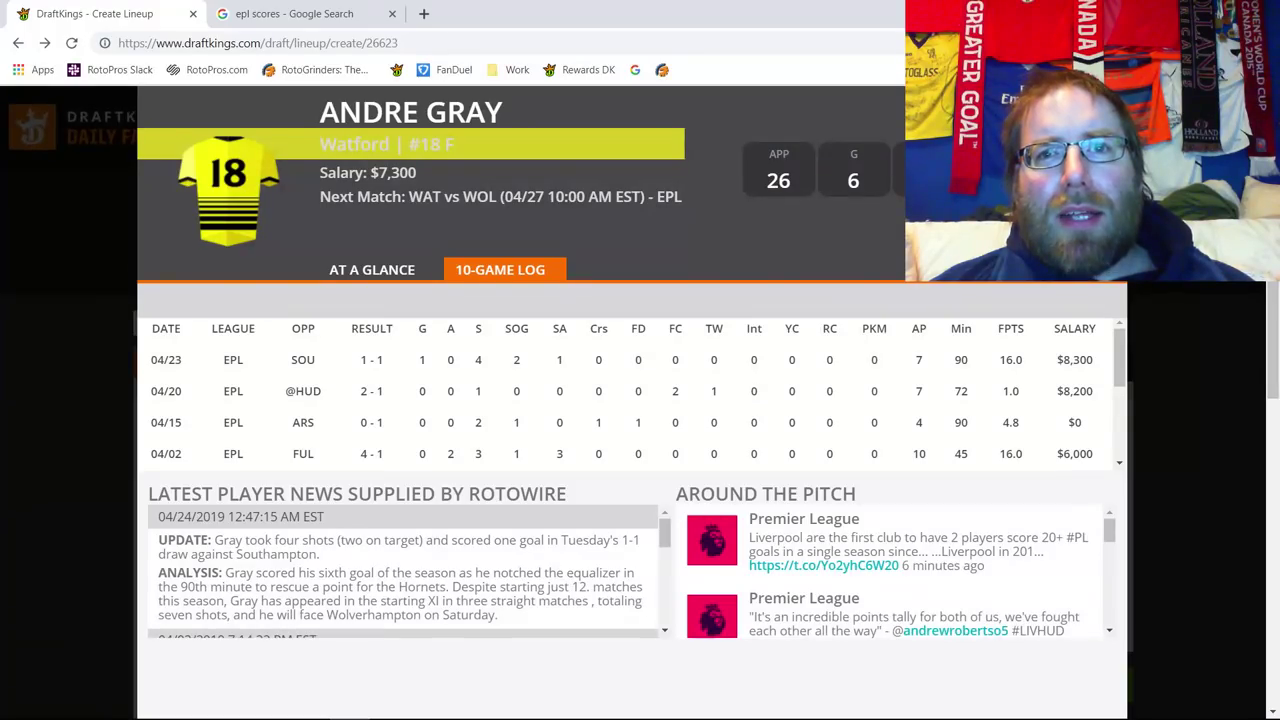
key("Escape")
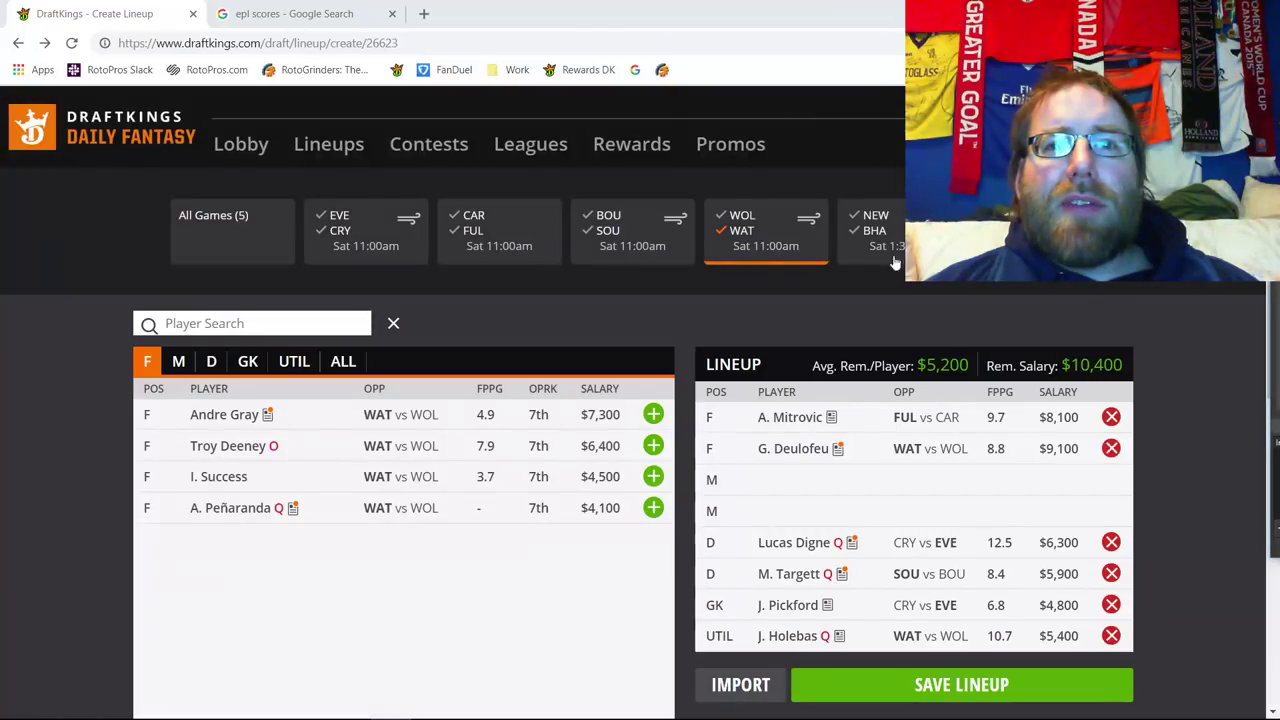
left_click(1111, 449)
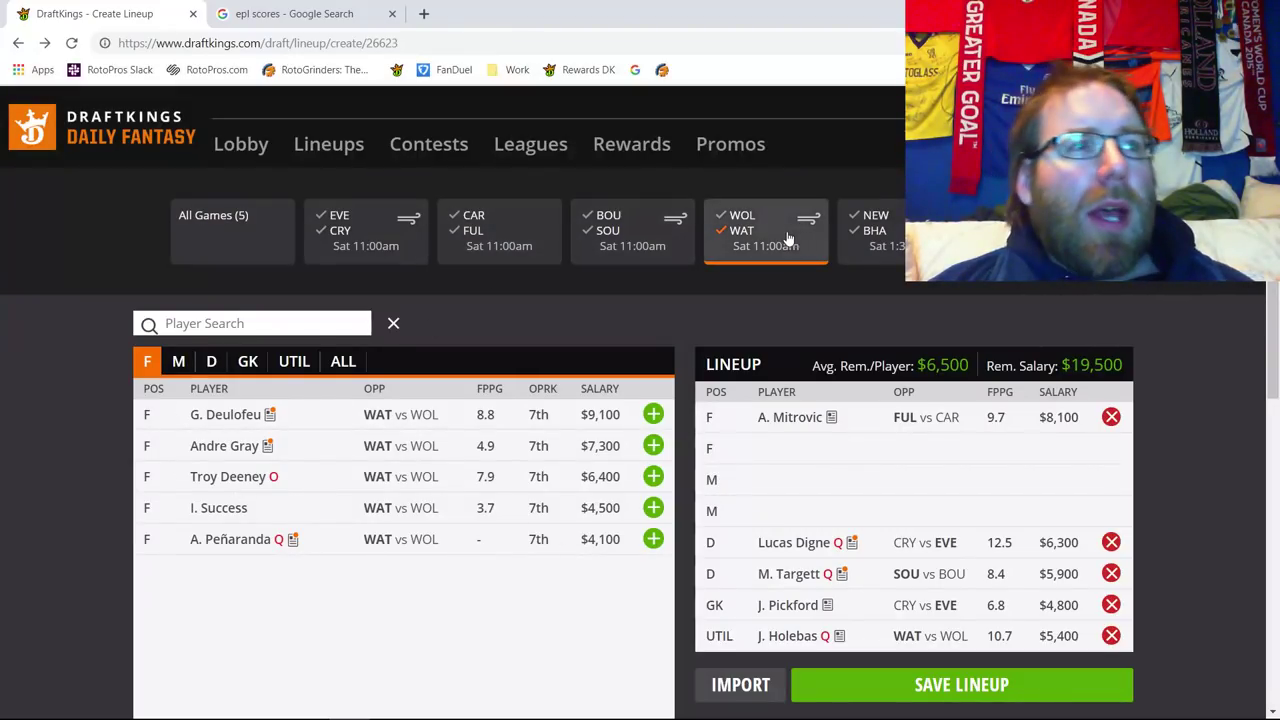
Switch the player pool from Watford to Newcastle only, leaving out Brighton's players
left_click(755, 258)
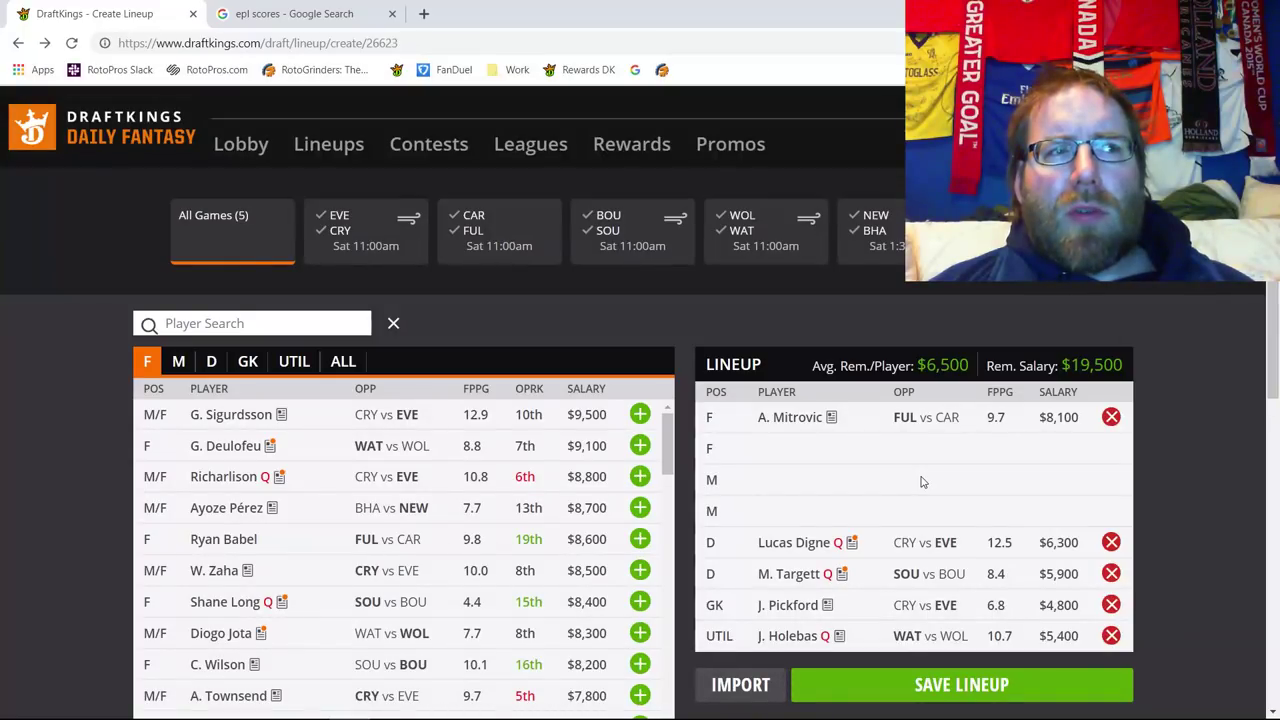
left_click(873, 232)
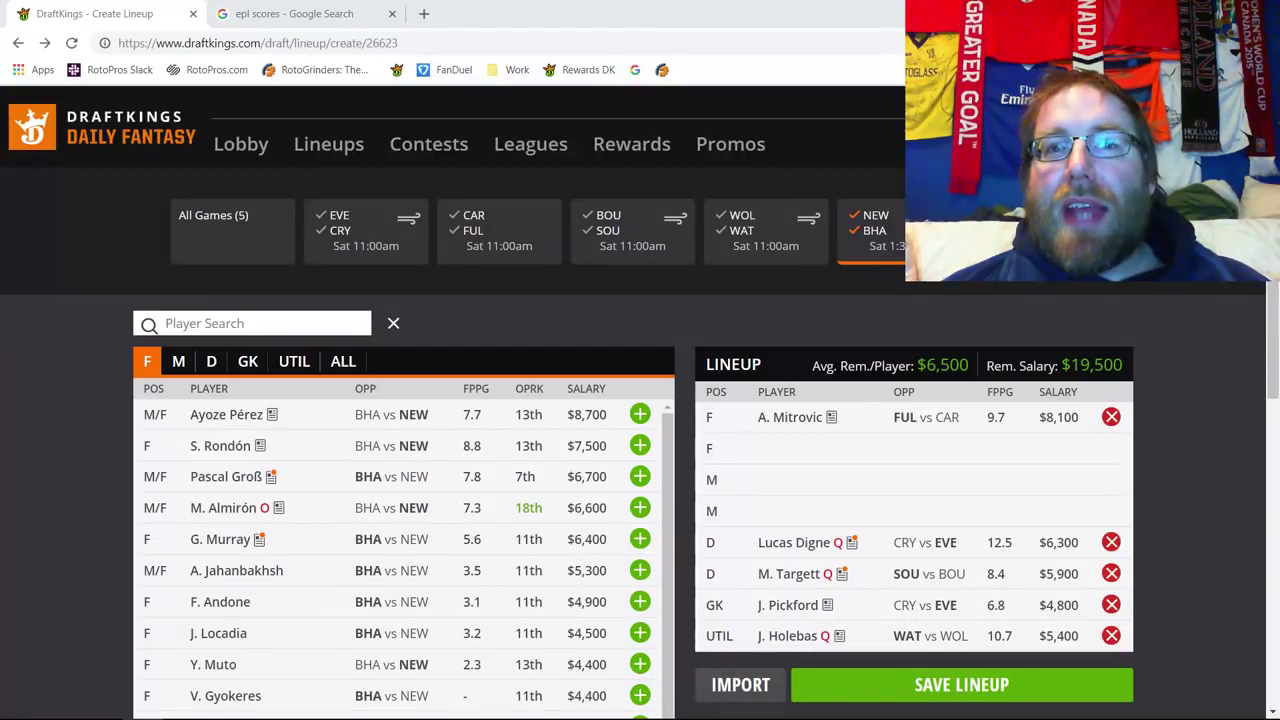
left_click(873, 233)
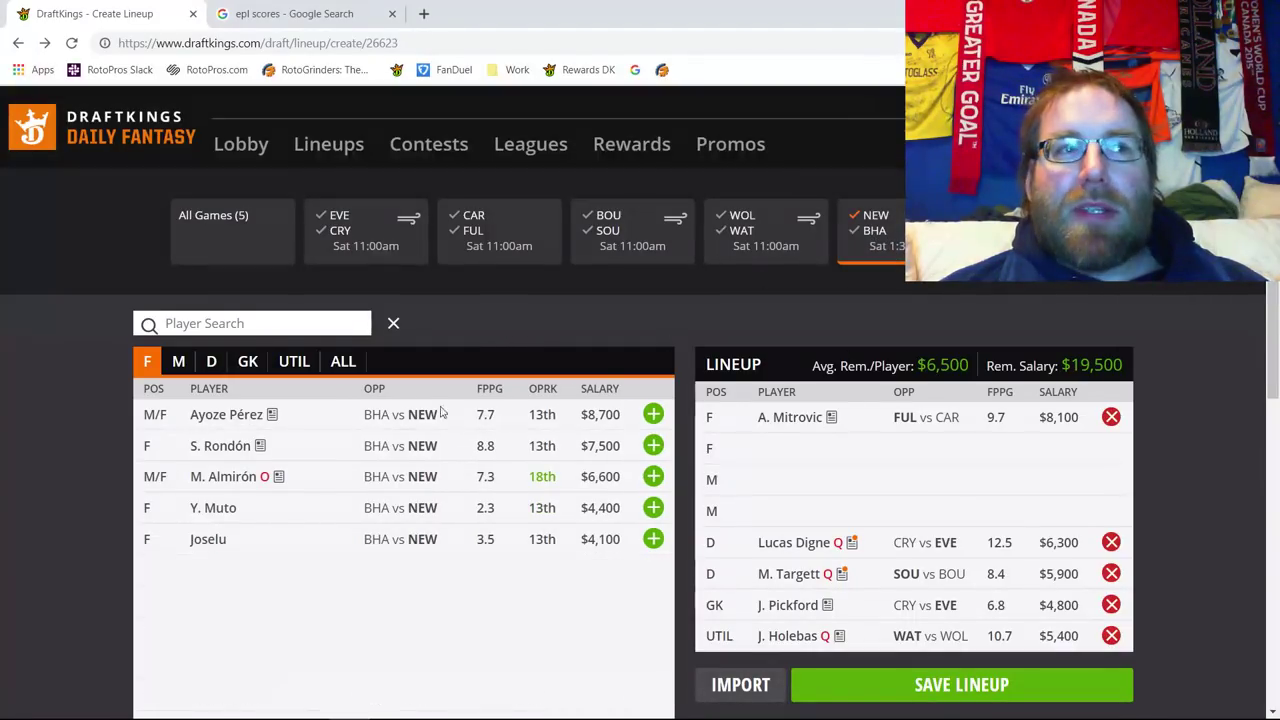
Replace goalkeeper J. Pickford in the lineup with Newcastle's M. Dubravka
left_click(296, 362)
left_click(252, 365)
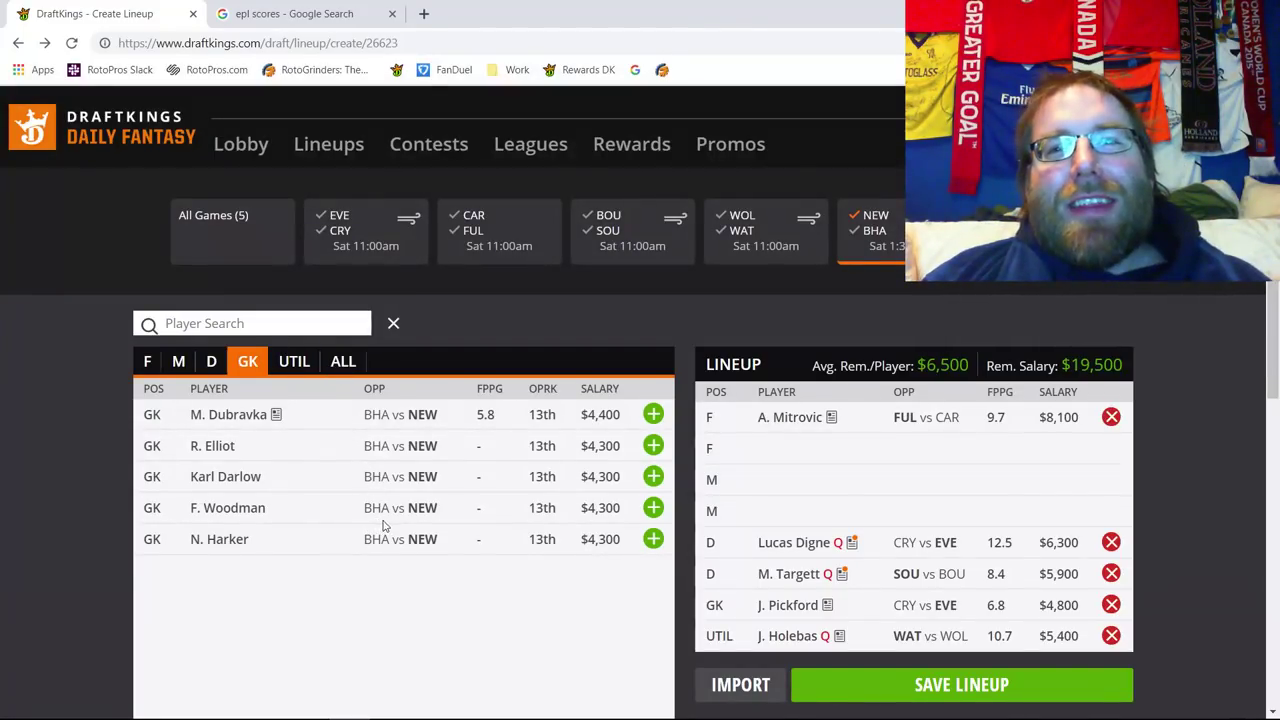
left_click(1111, 605)
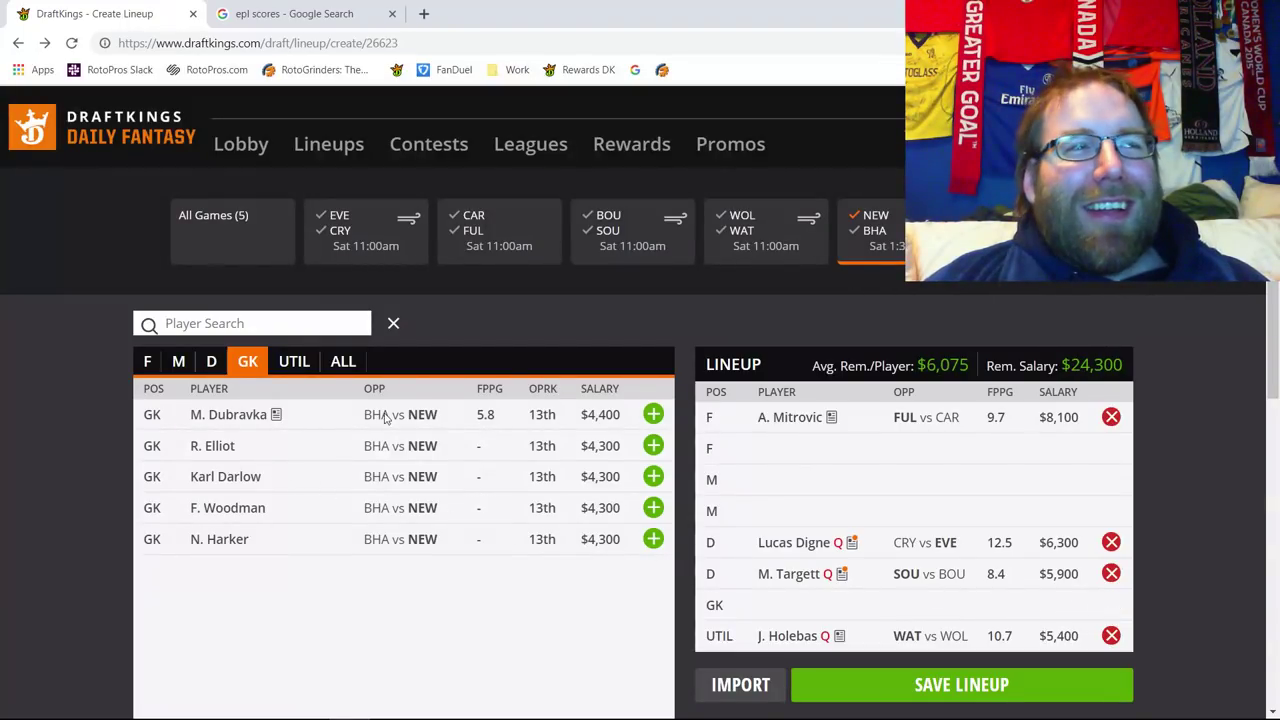
left_click(653, 414)
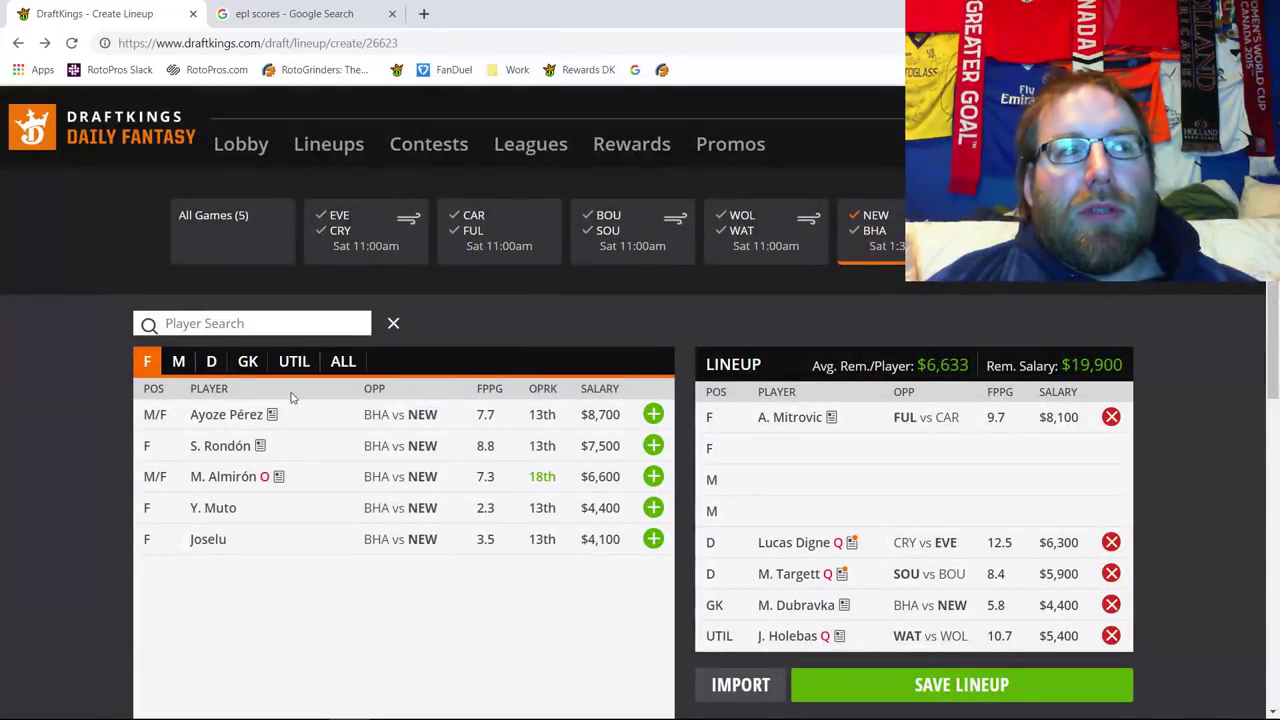
Replace J. Holebas in the utility slot with Newcastle defender J. Manquillo
left_click(213, 368)
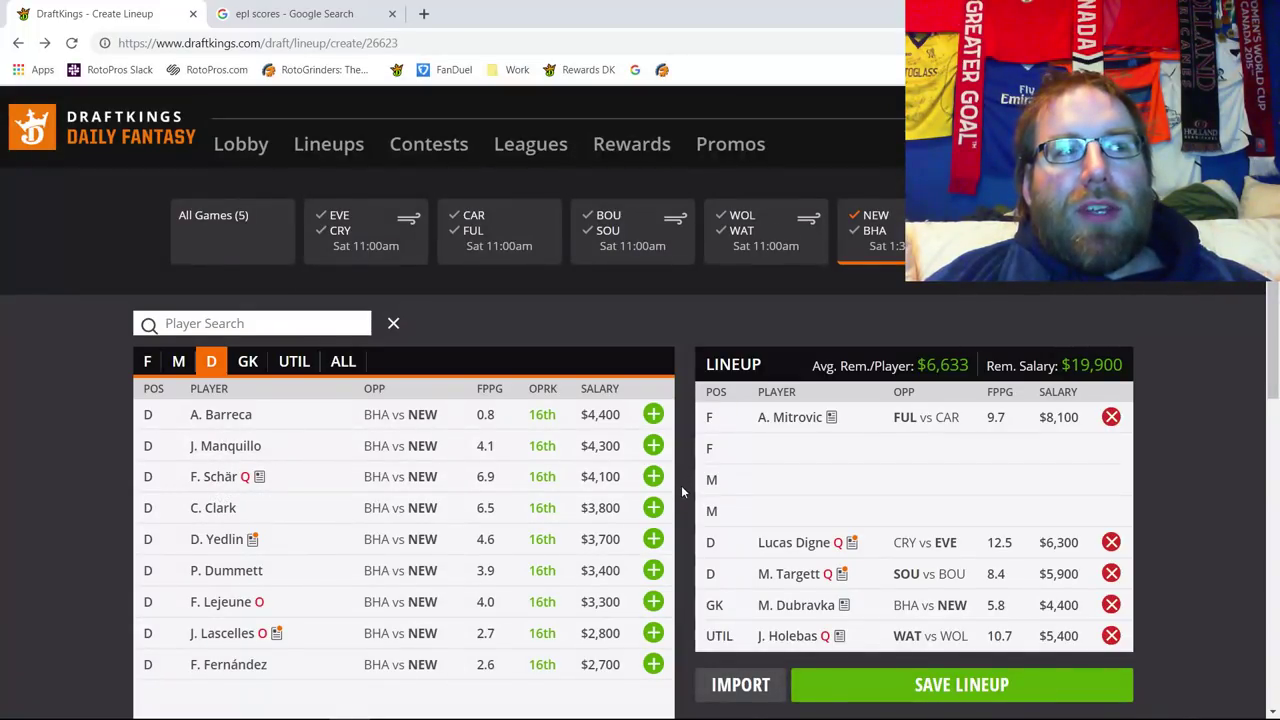
left_click(1111, 636)
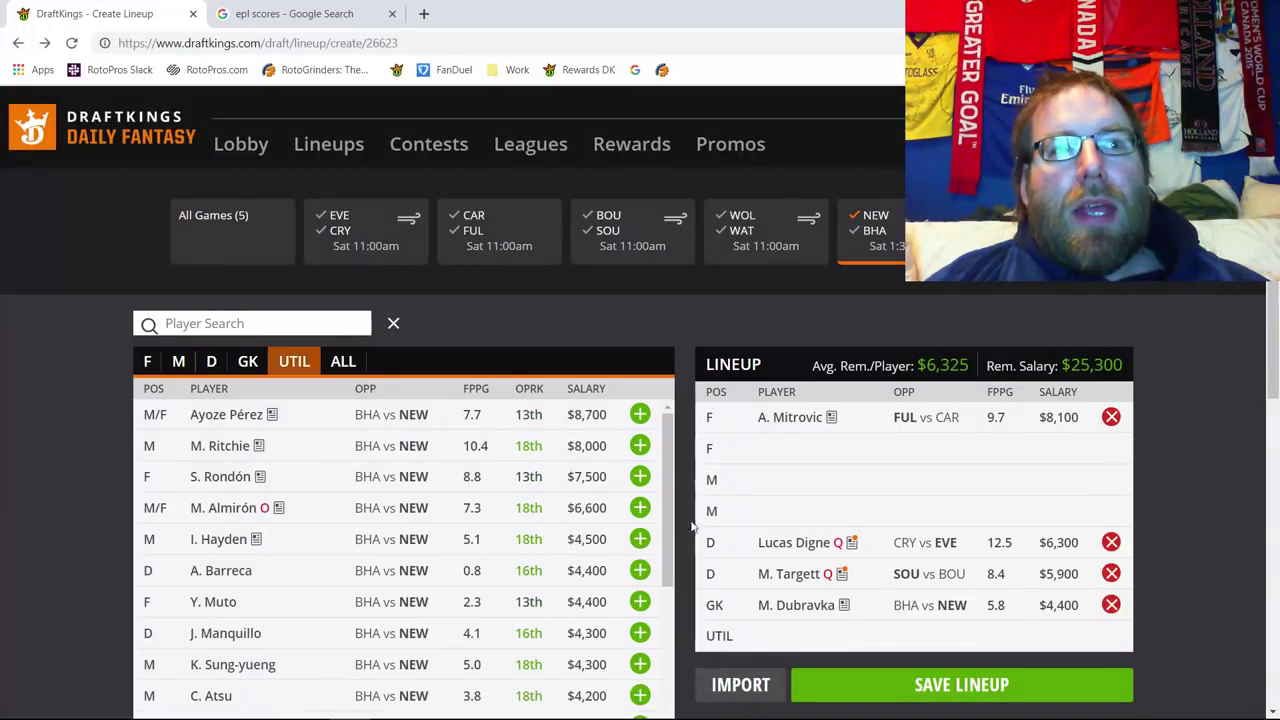
left_click(214, 364)
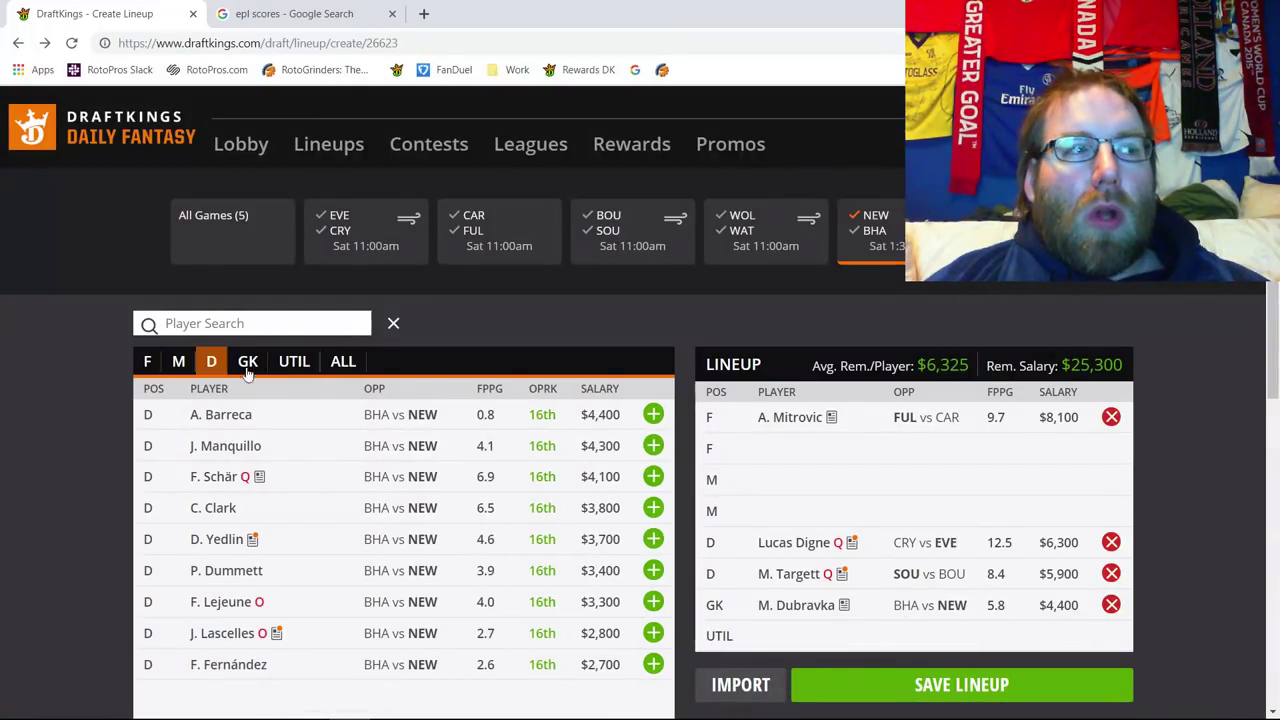
left_click(652, 446)
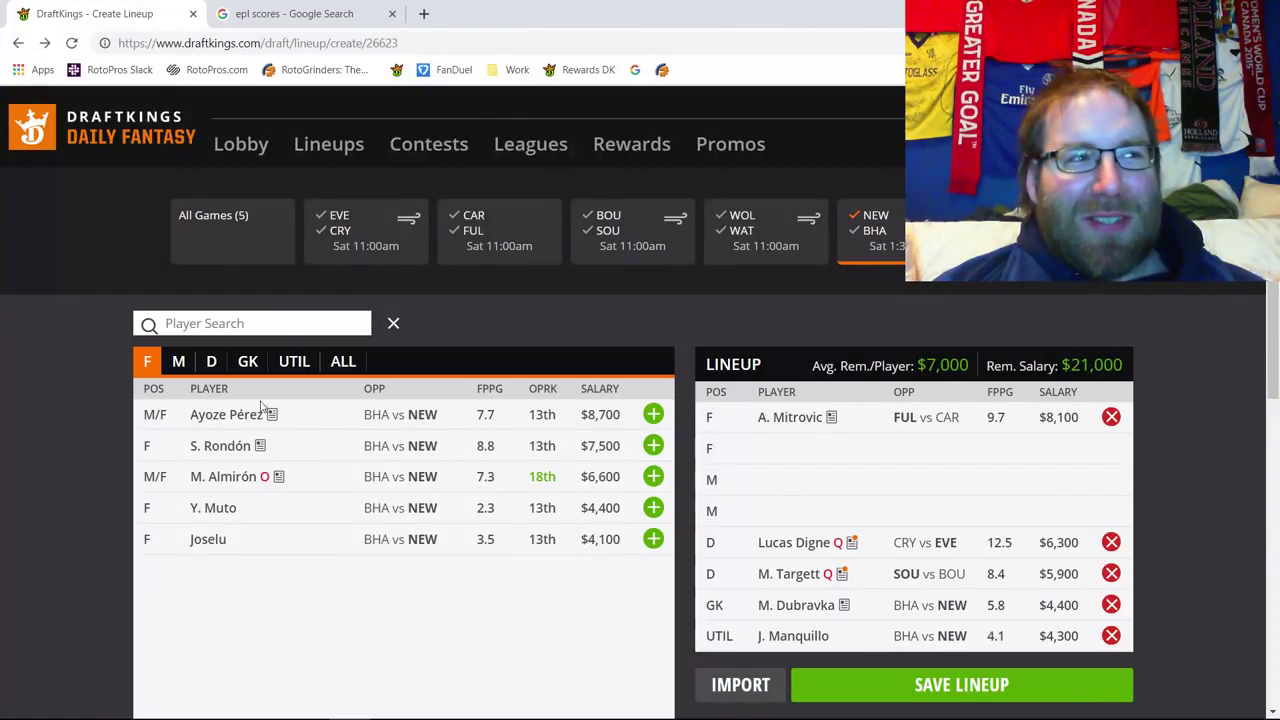
List Newcastle's midfielders and review Matt Ritchie's crosses and fantasy points in his 10-game log
left_click(176, 363)
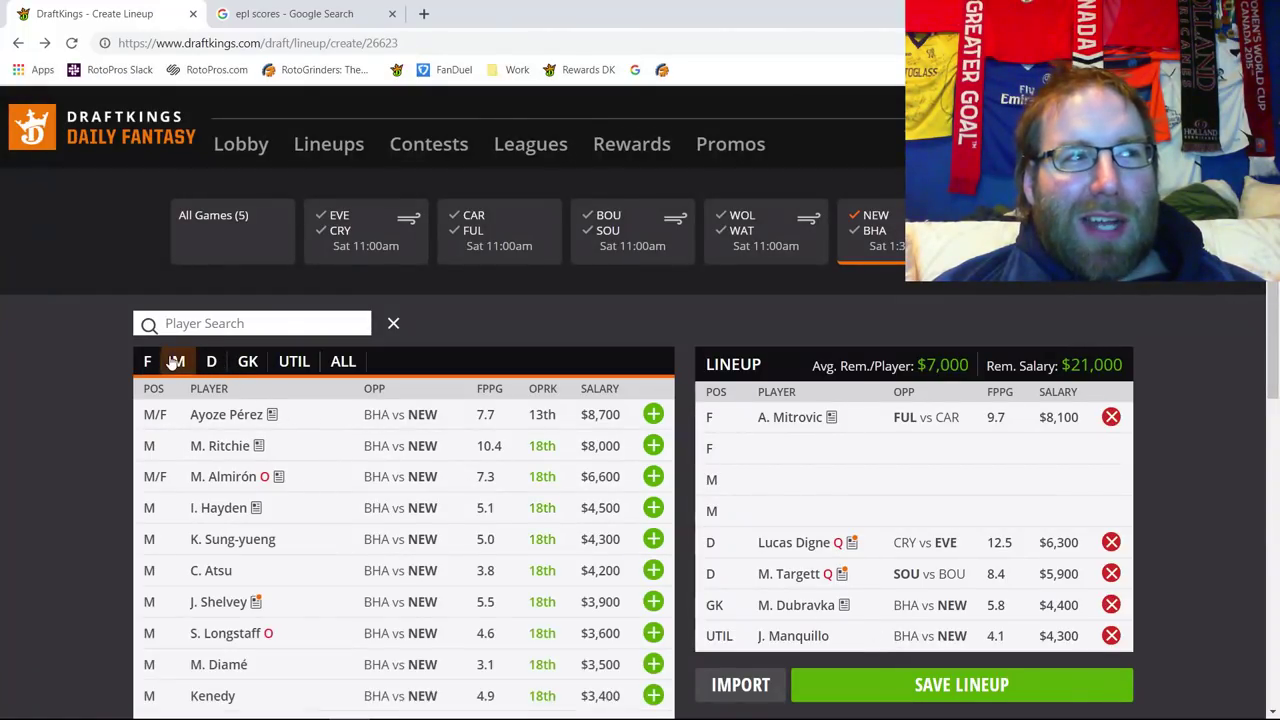
left_click(229, 453)
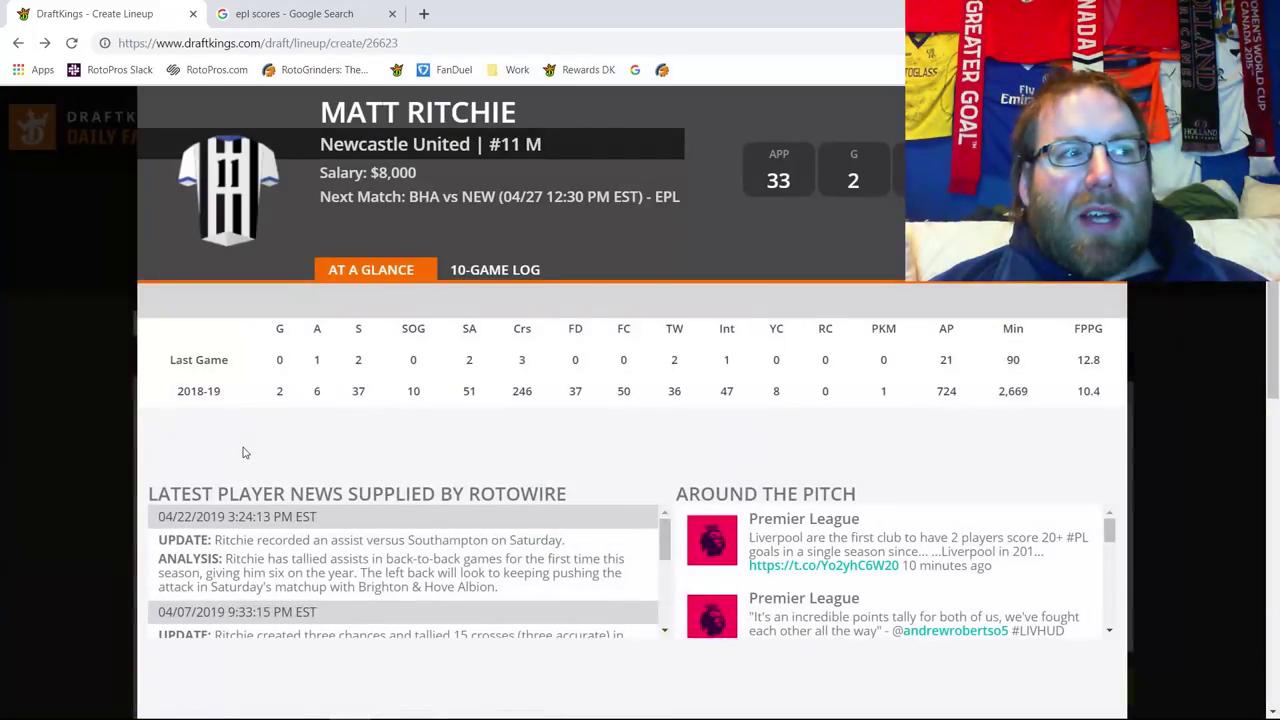
left_click(487, 278)
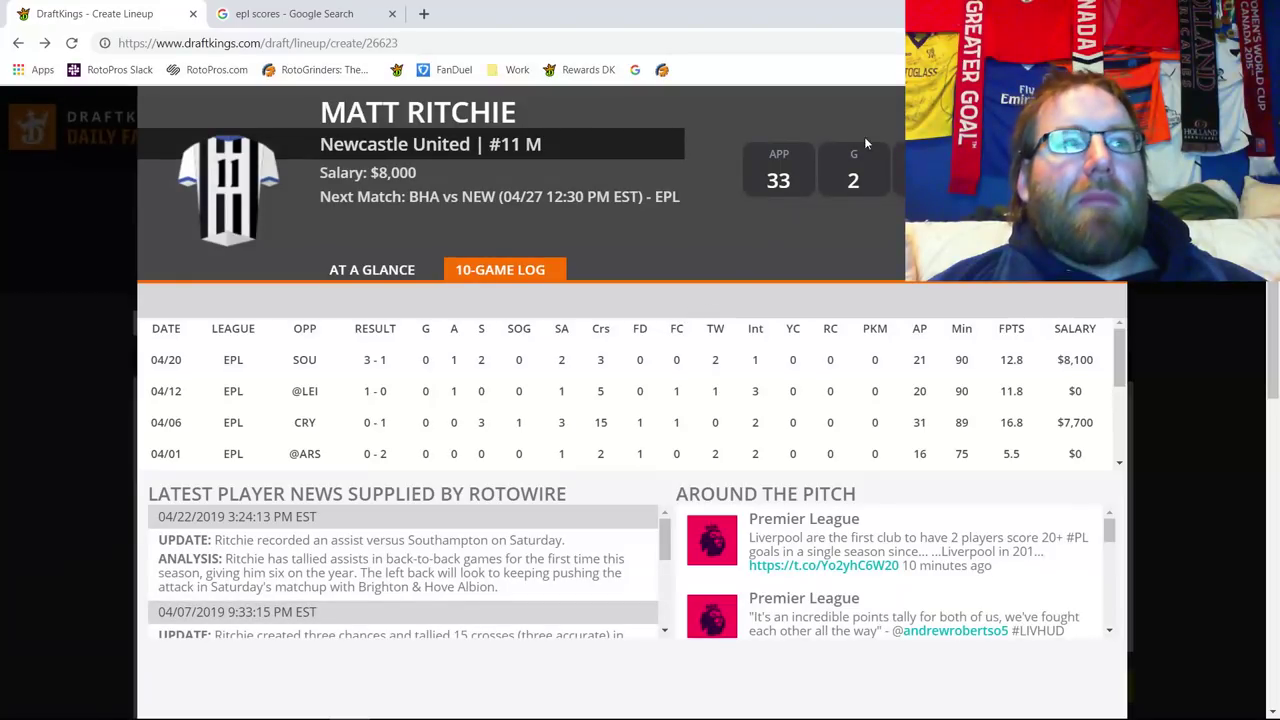
key("Escape")
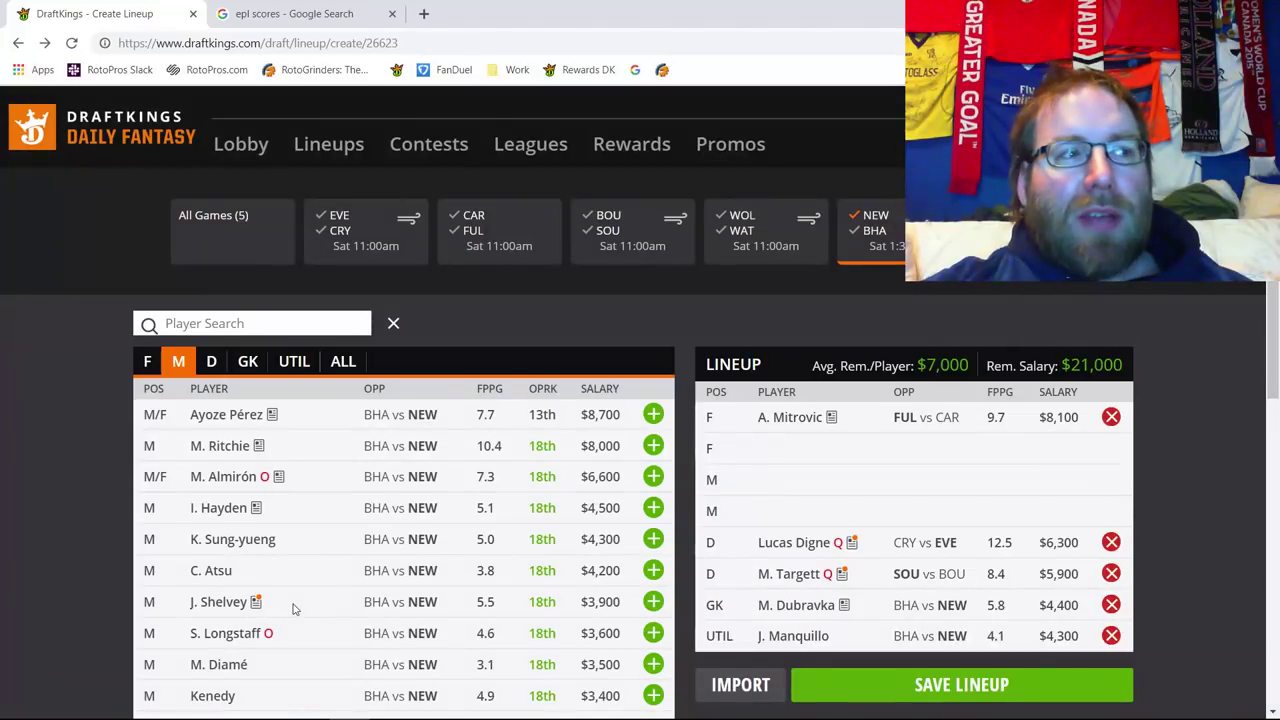
Open Newcastle midfielder Jonjo Shelvey's player card to review his season stats and latest news
left_click(222, 602)
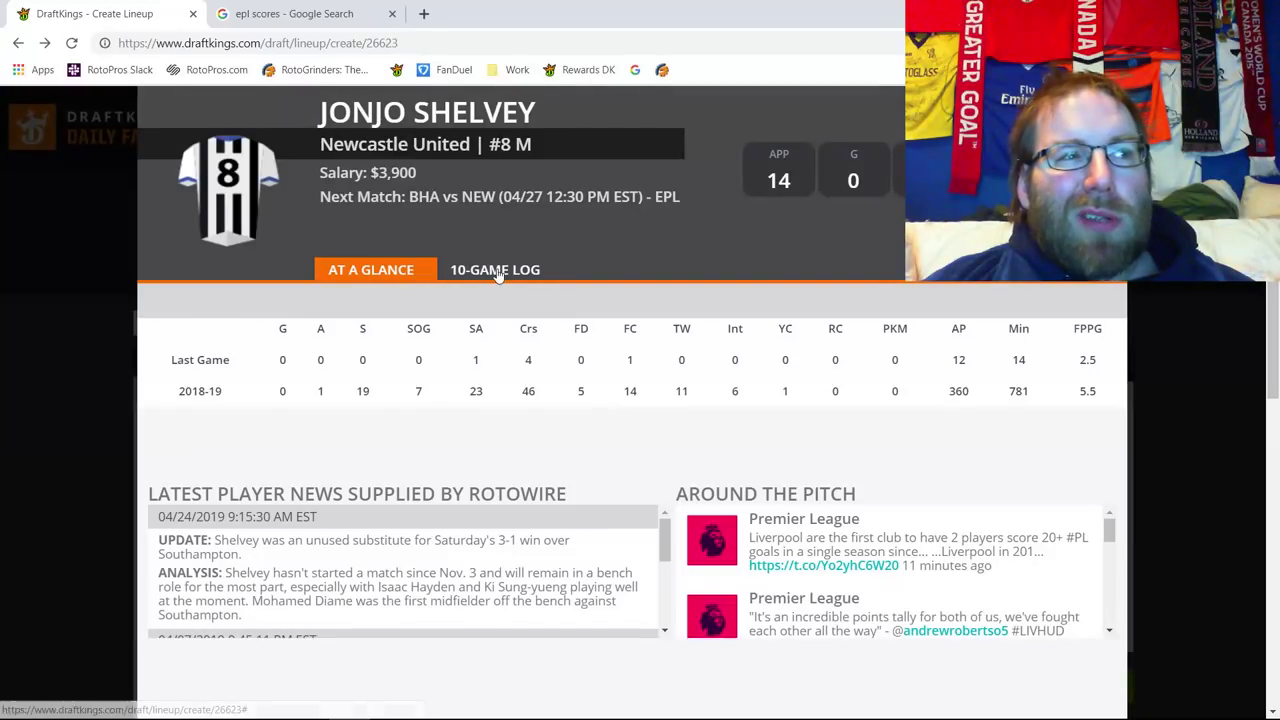